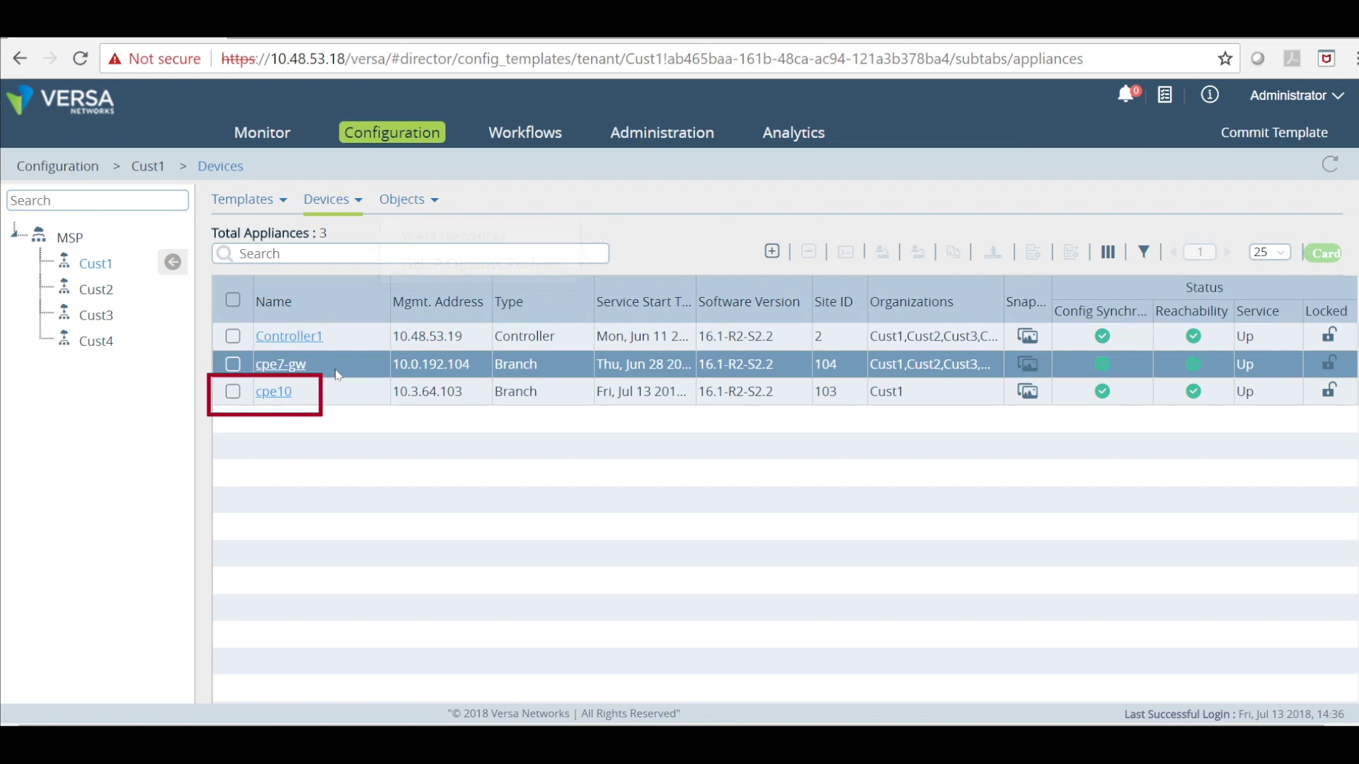
# Open cpe10's LDAP server profiles under Objects & Connectors > Connectors > Users / Groups.
pyautogui.click(264, 388)
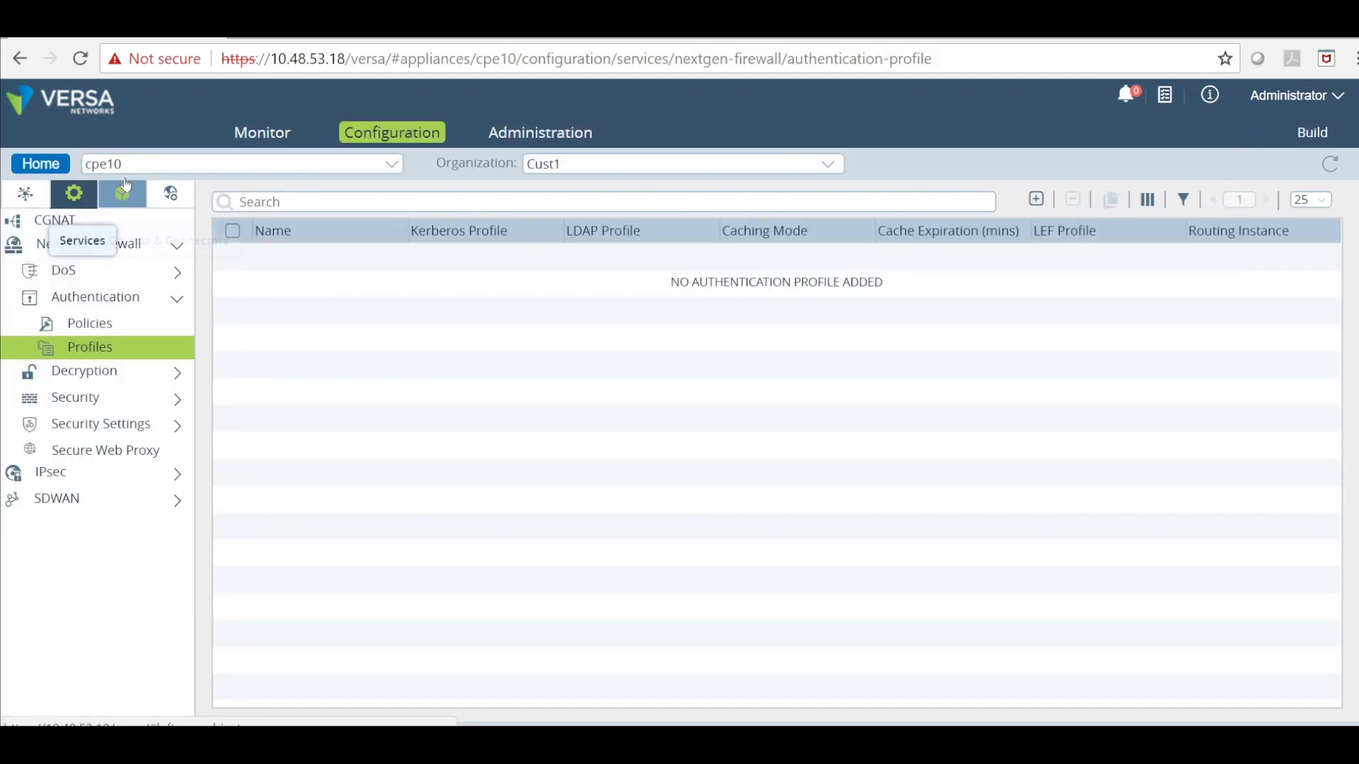
pyautogui.click(123, 190)
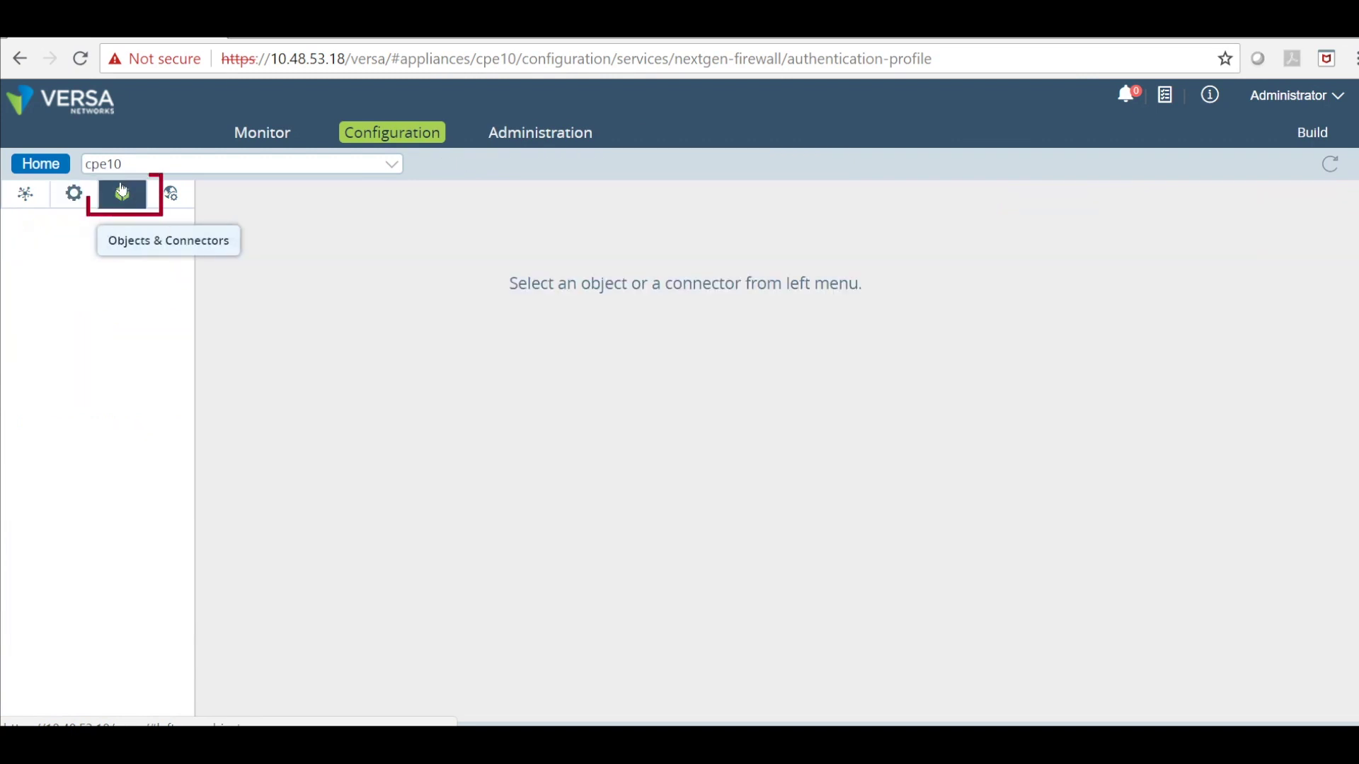
pyautogui.click(100, 248)
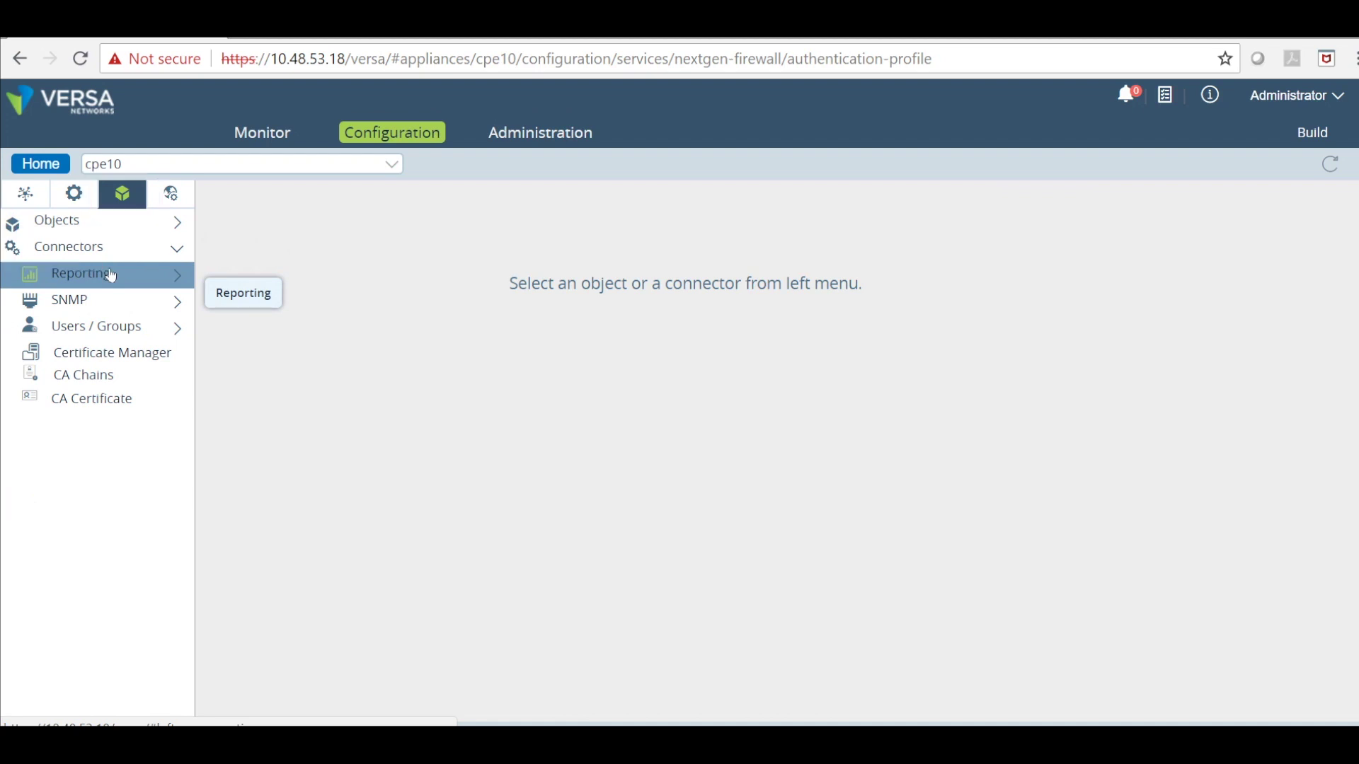
pyautogui.click(115, 330)
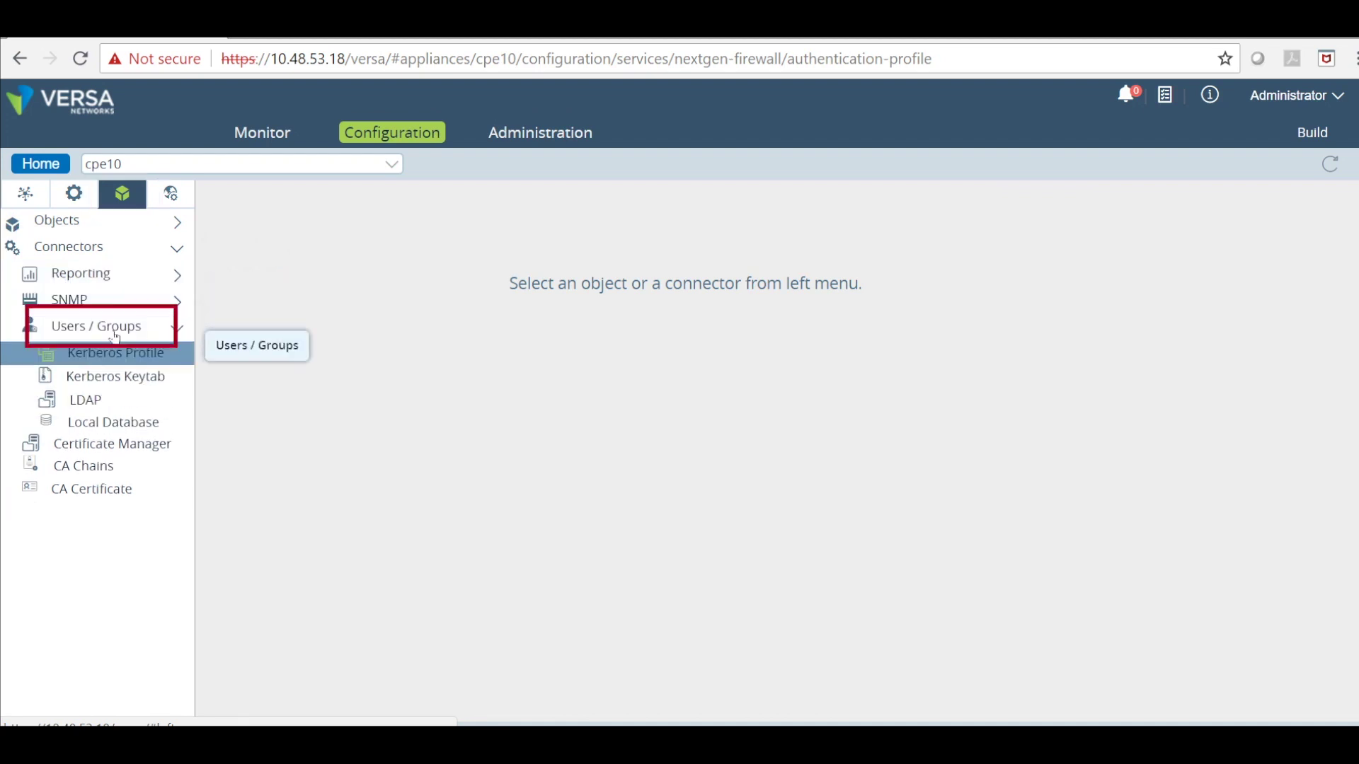
pyautogui.click(90, 399)
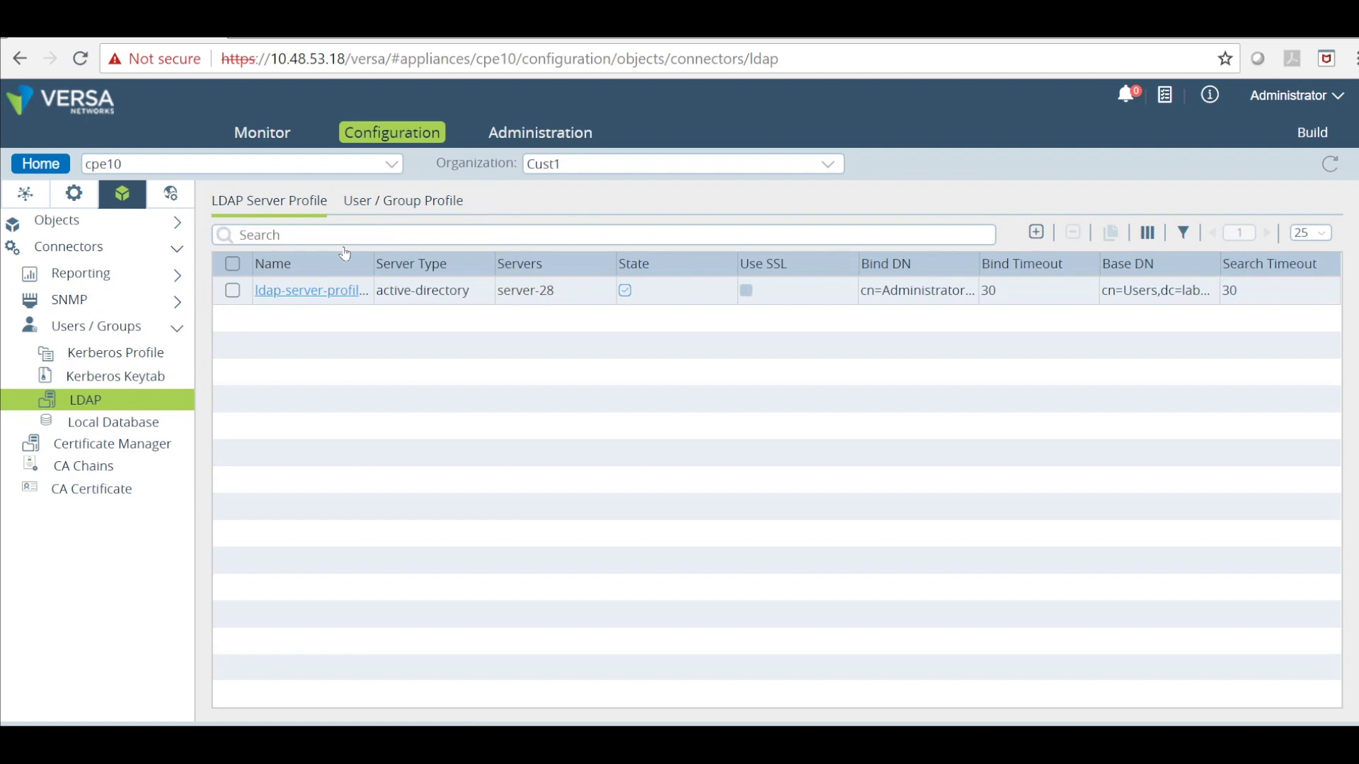
# Inspect ldap-server-profile-add's Bind DN and its server entry 10.48.53.28 on port 389.
pyautogui.click(290, 284)
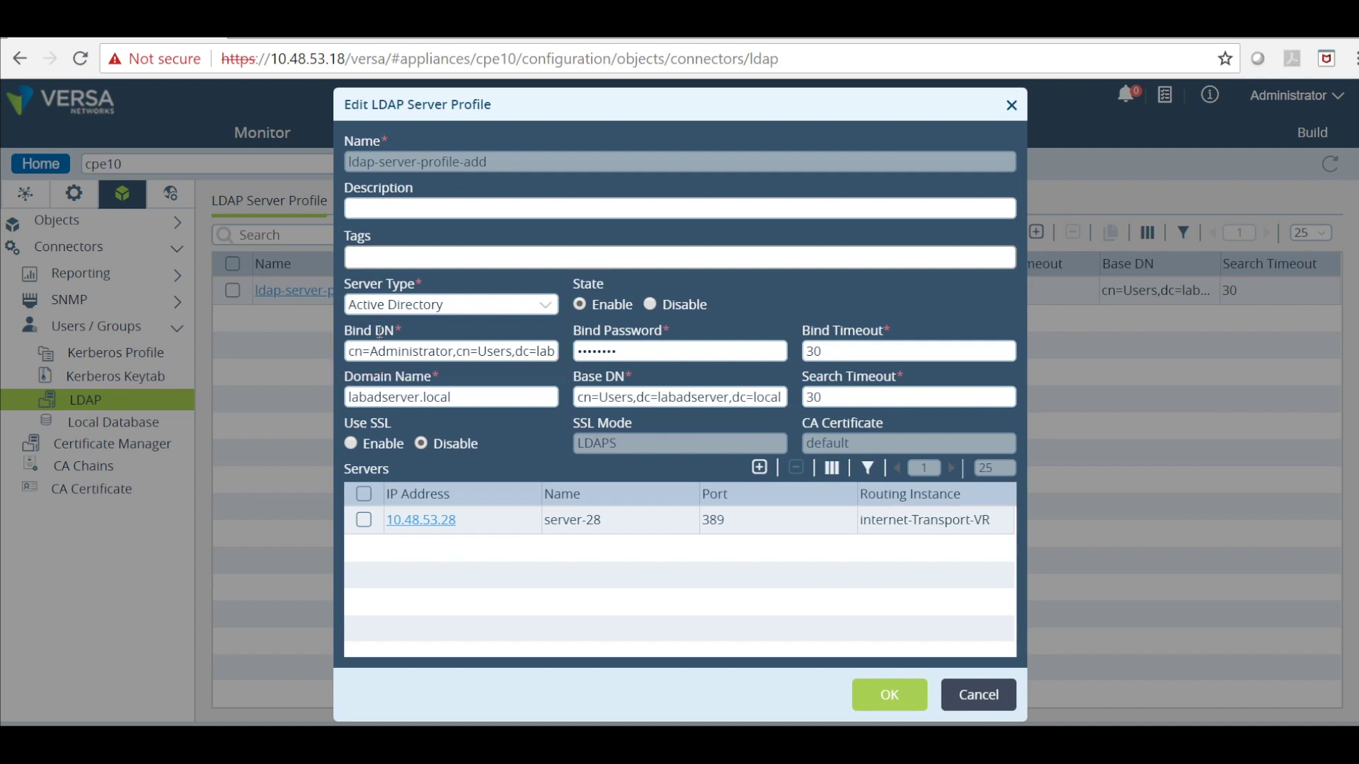
pyautogui.moveTo(395, 351); pyautogui.dragTo(629, 355)
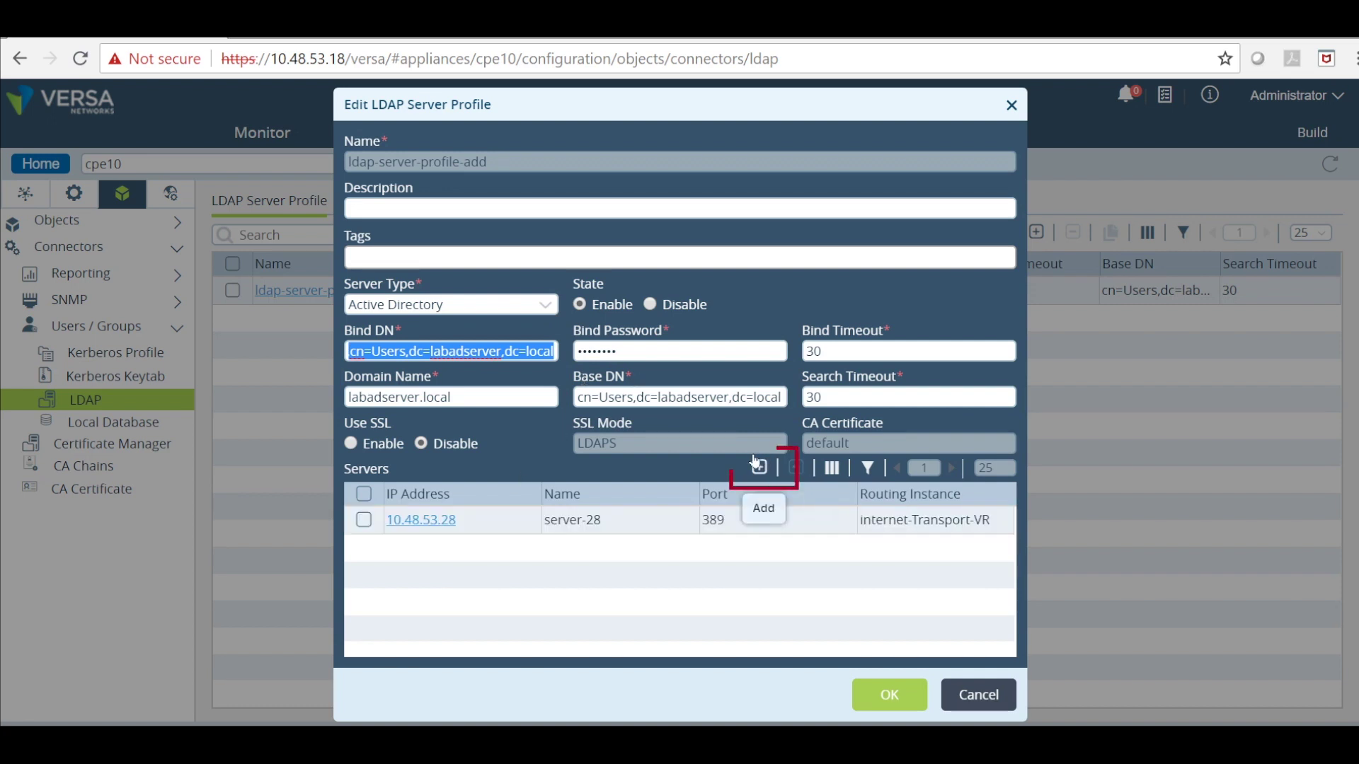
pyautogui.moveTo(439, 522); pyautogui.dragTo(418, 502)
pyautogui.click(420, 521)
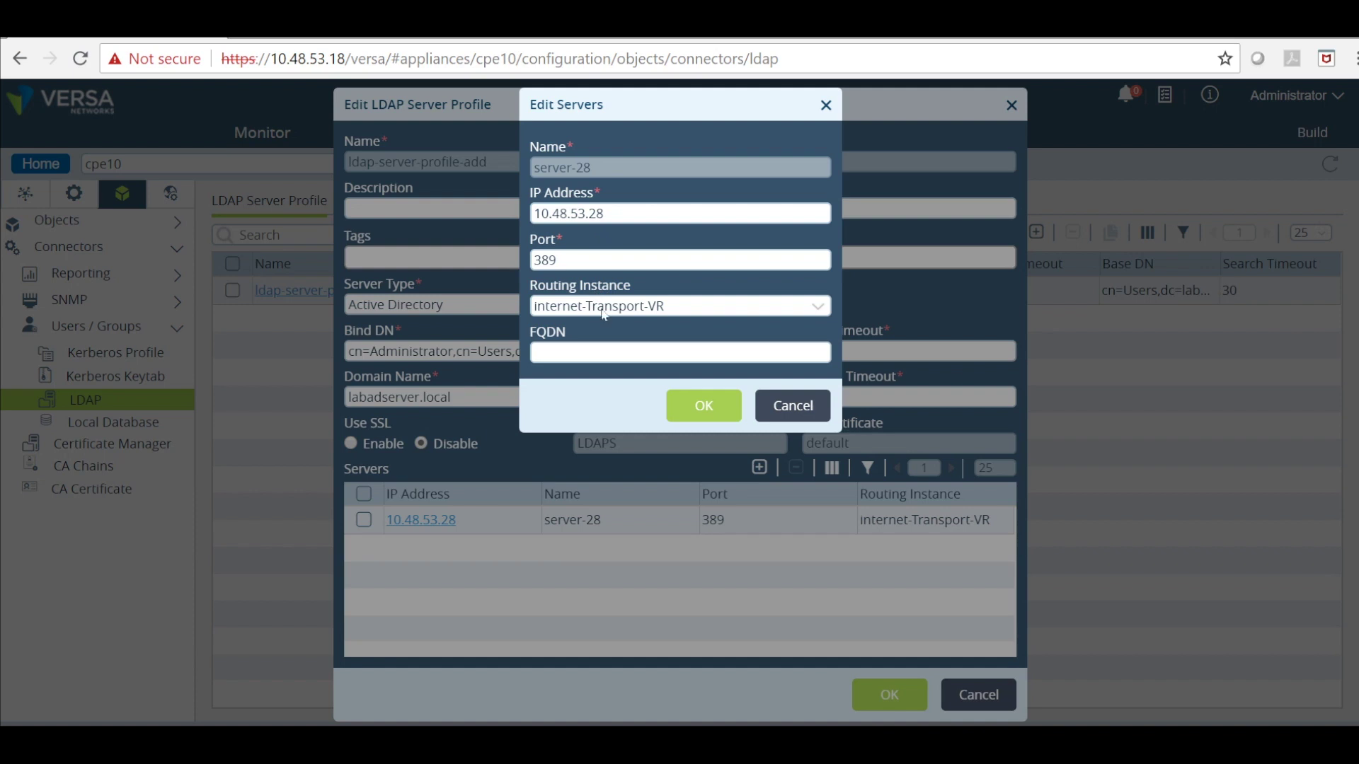
pyautogui.click(701, 400)
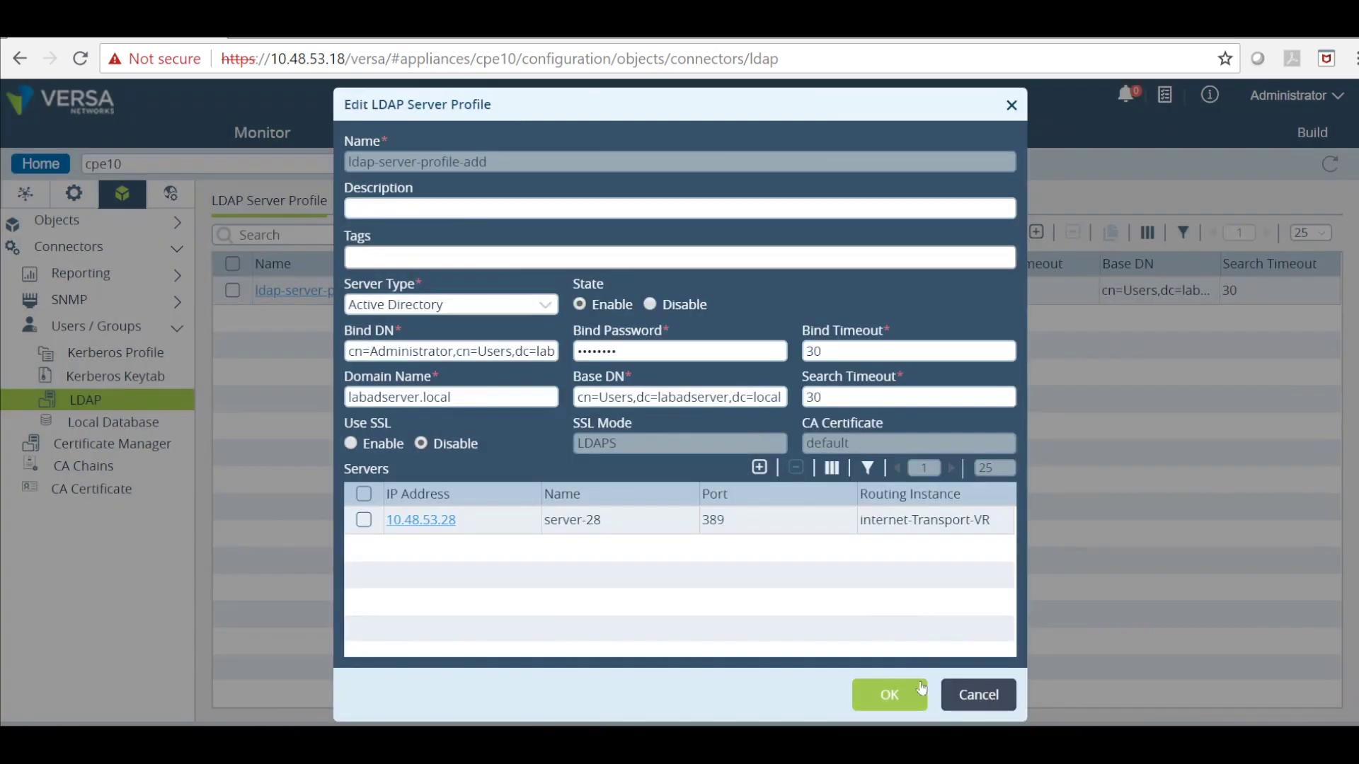
# Save ldap-server-profile-add and view the ldap-user-group-add User / Group Profile.
pyautogui.click(890, 694)
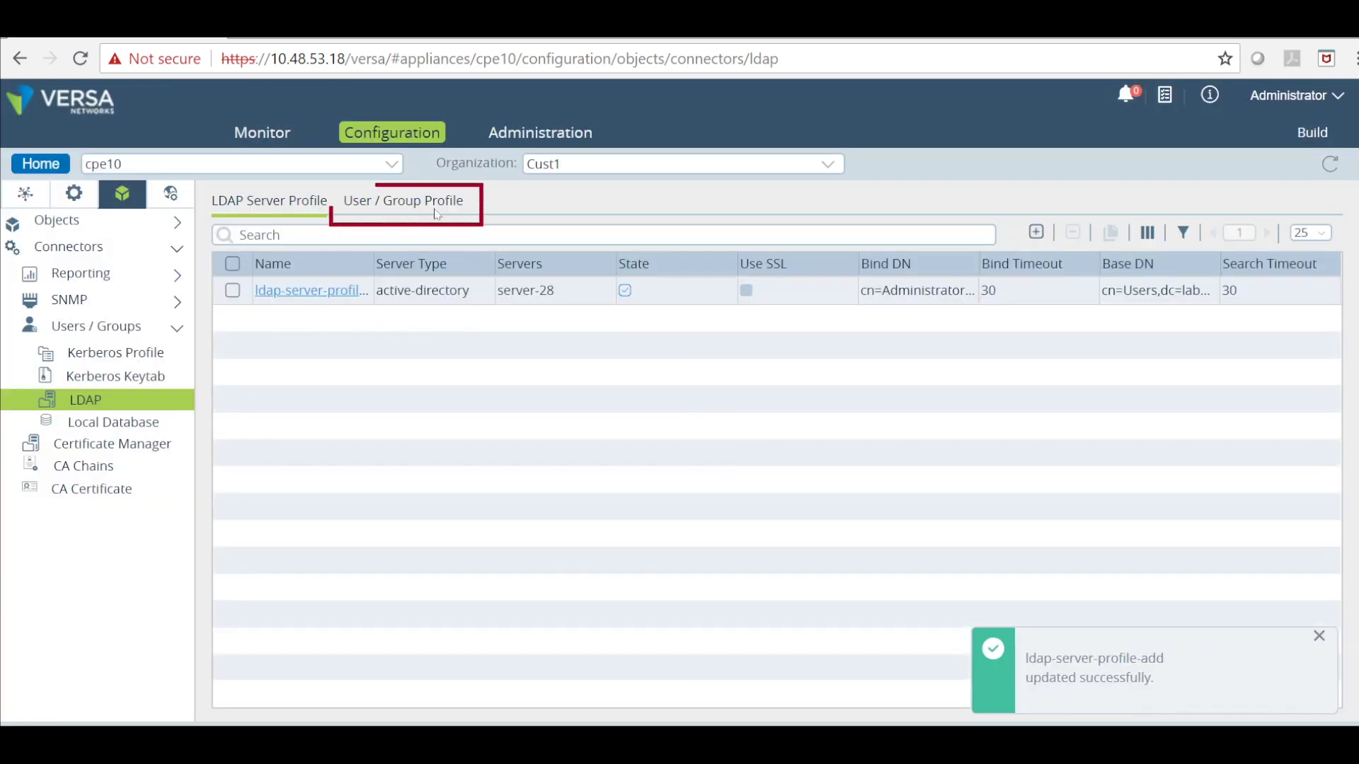
pyautogui.click(437, 212)
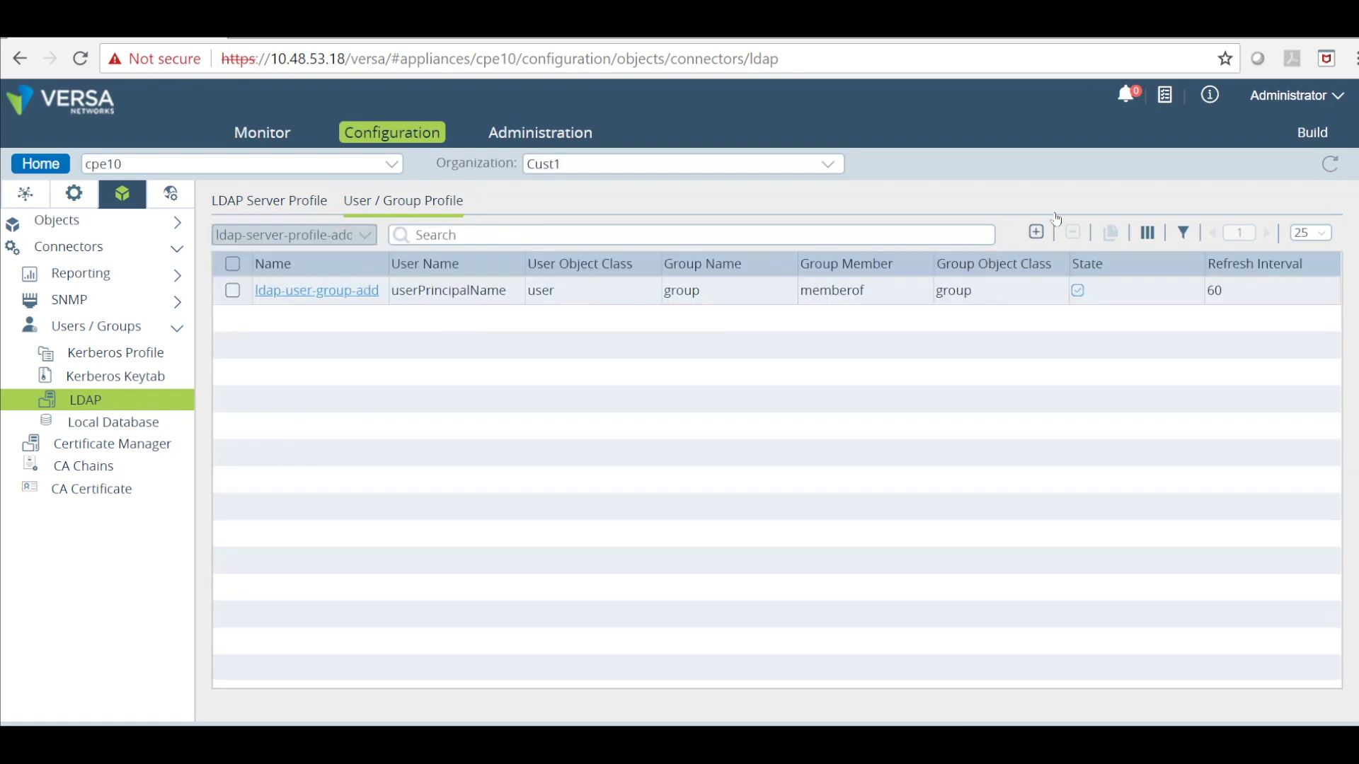
pyautogui.click(323, 289)
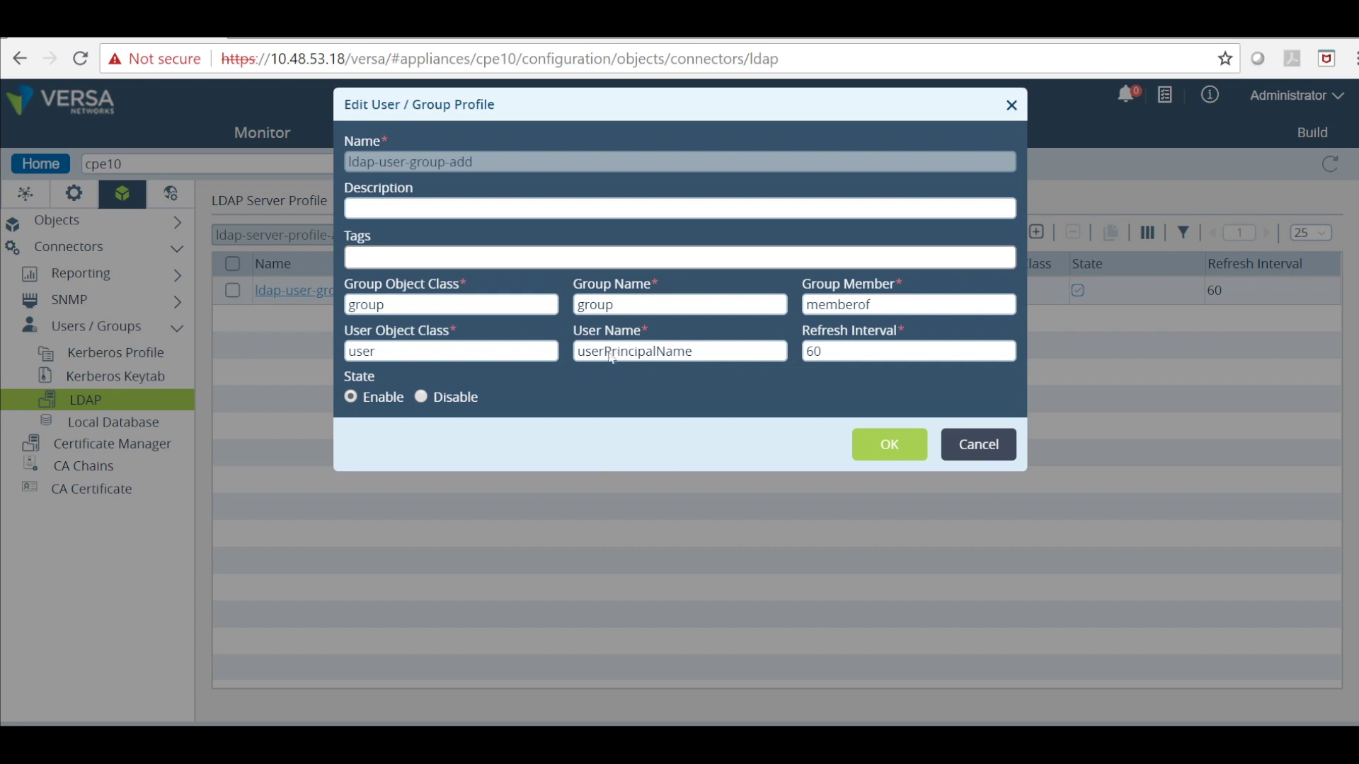
# Leave the user/group profile unchanged and view cpe10's appliance private keys key1 and server.key.
pyautogui.click(962, 429)
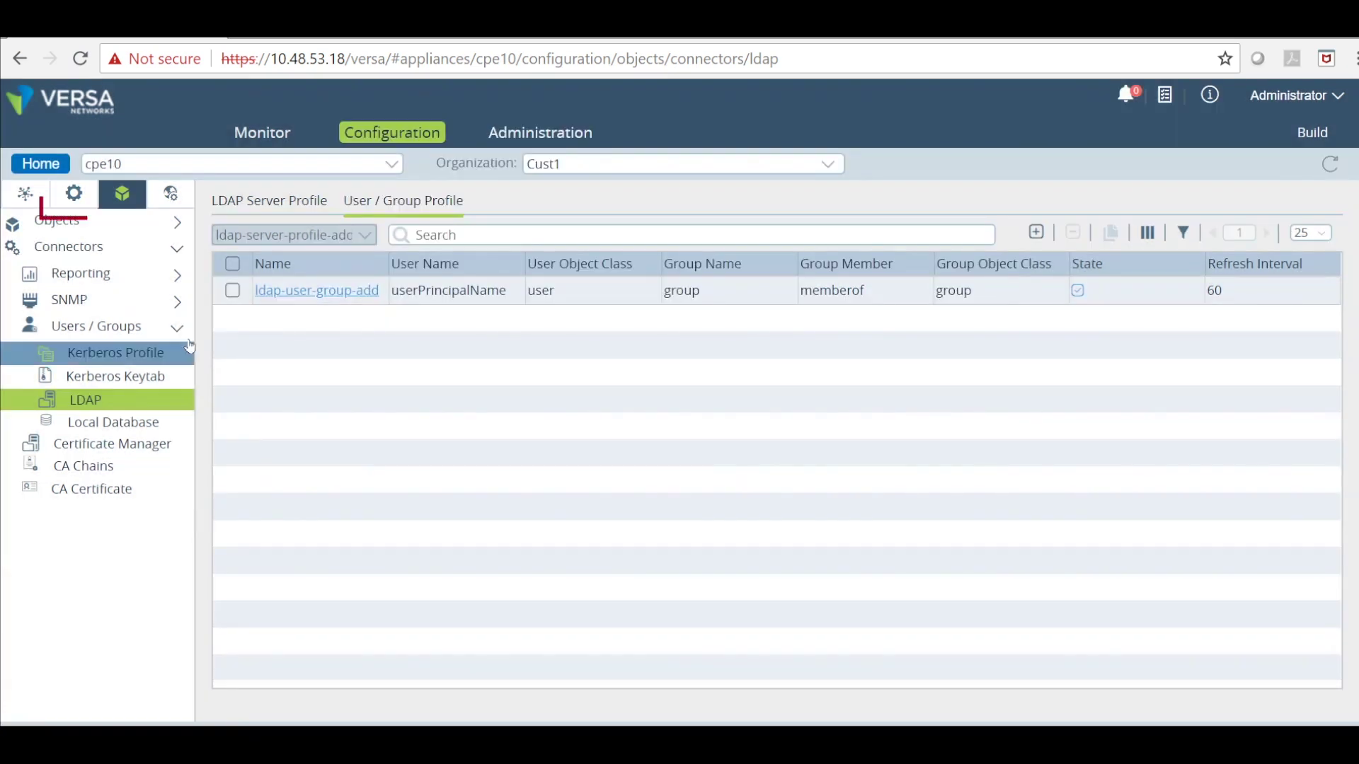
pyautogui.click(71, 189)
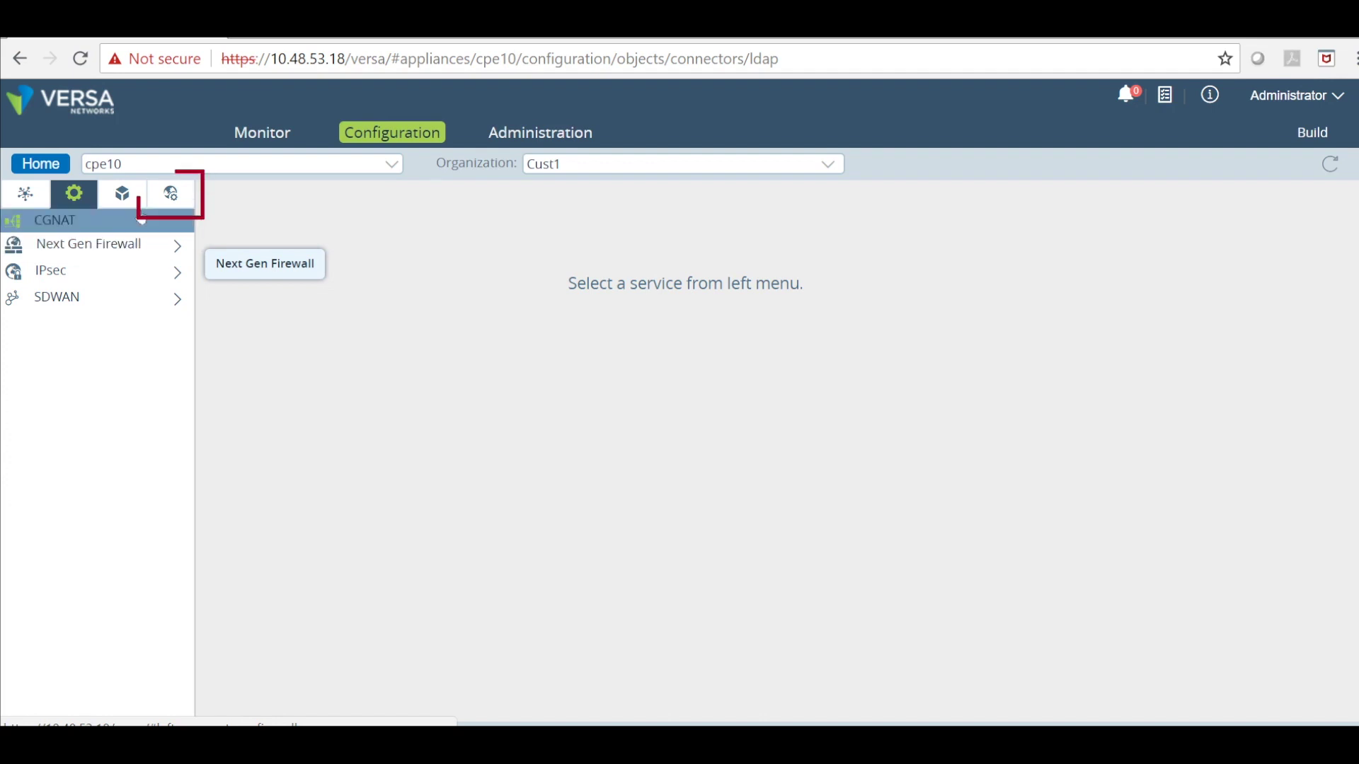
pyautogui.click(162, 190)
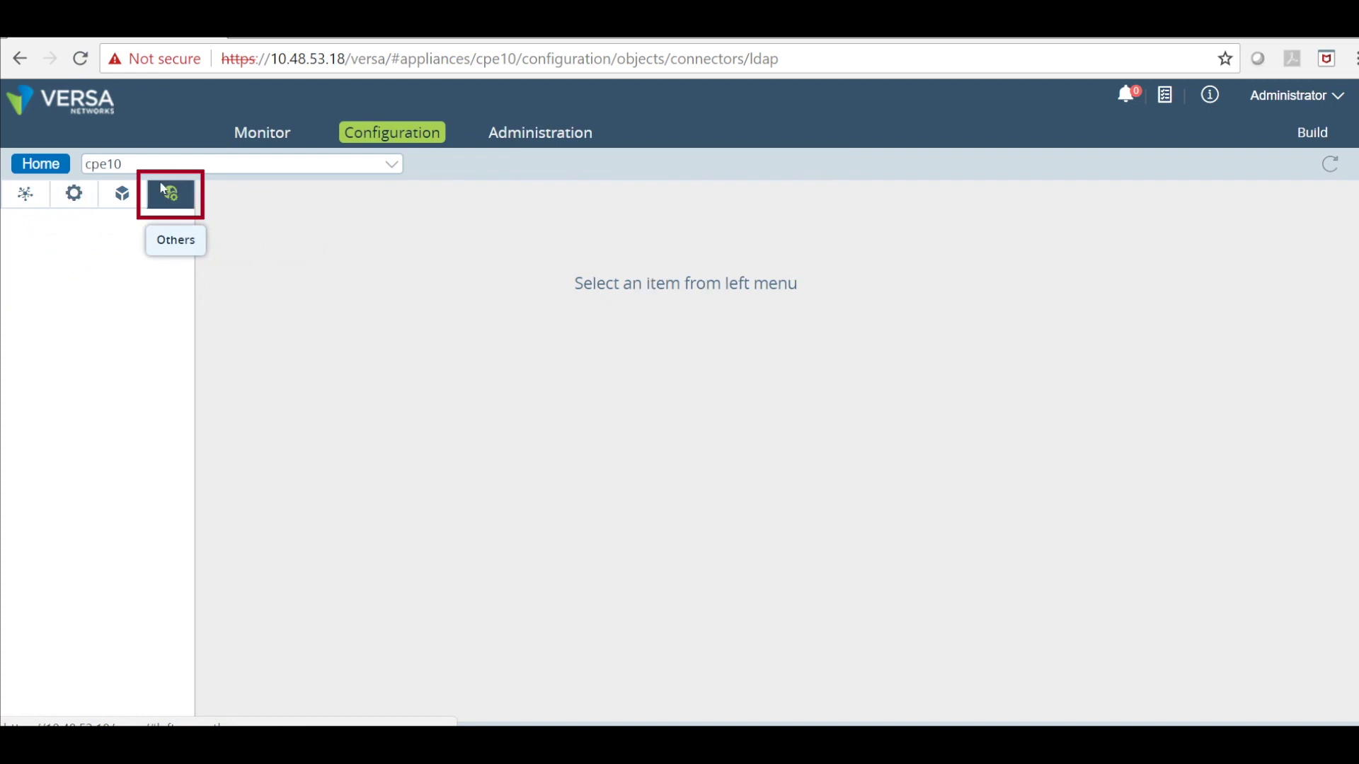
pyautogui.click(84, 244)
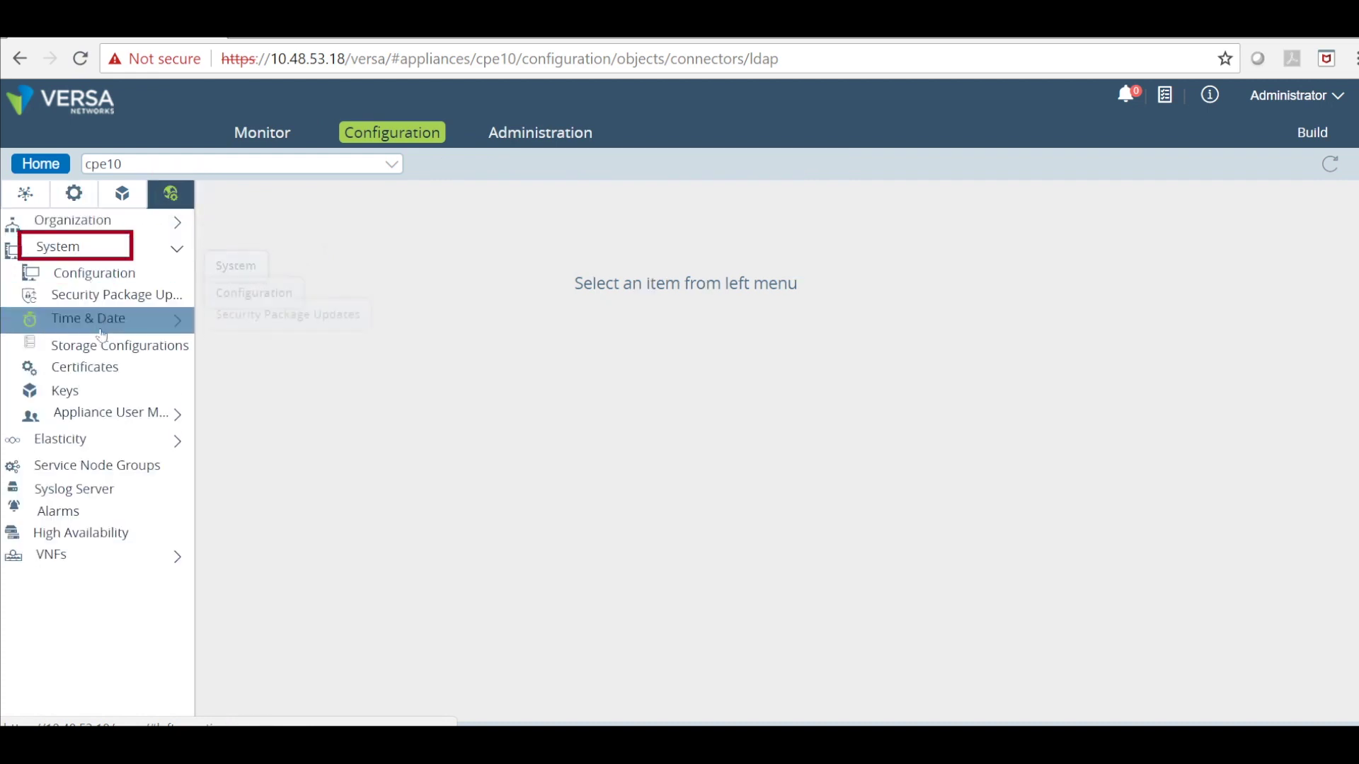
pyautogui.click(95, 390)
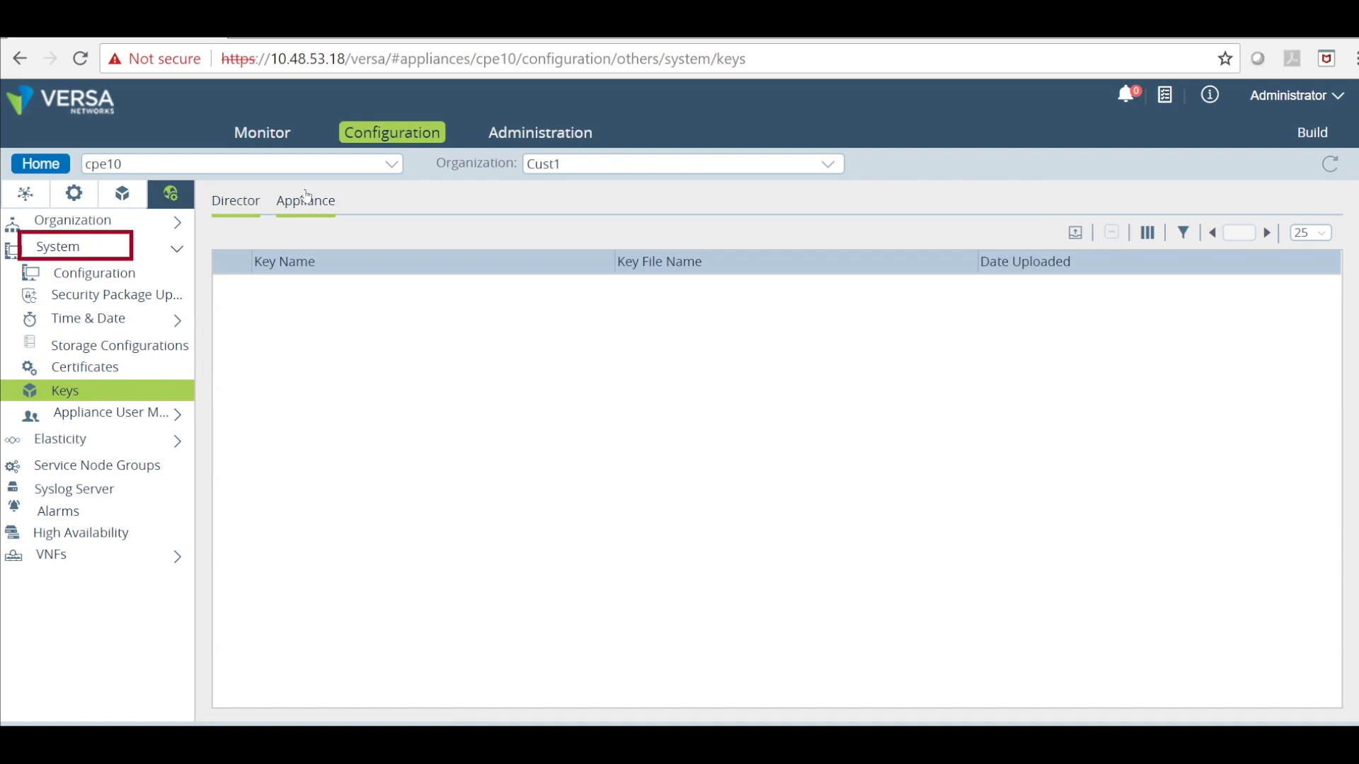
pyautogui.click(303, 202)
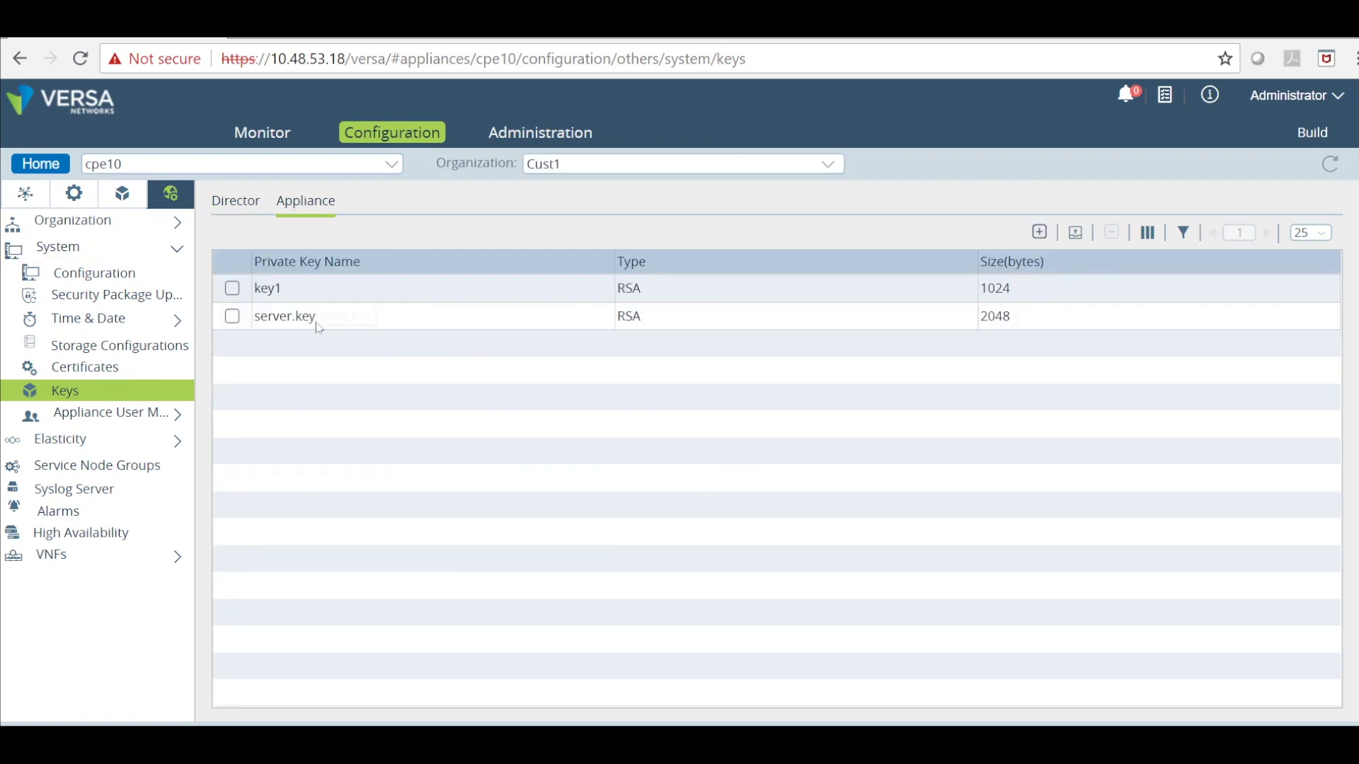
# View appliance certificates Cert1 and cert.pem, then bring up the Generate certificate form.
pyautogui.click(112, 367)
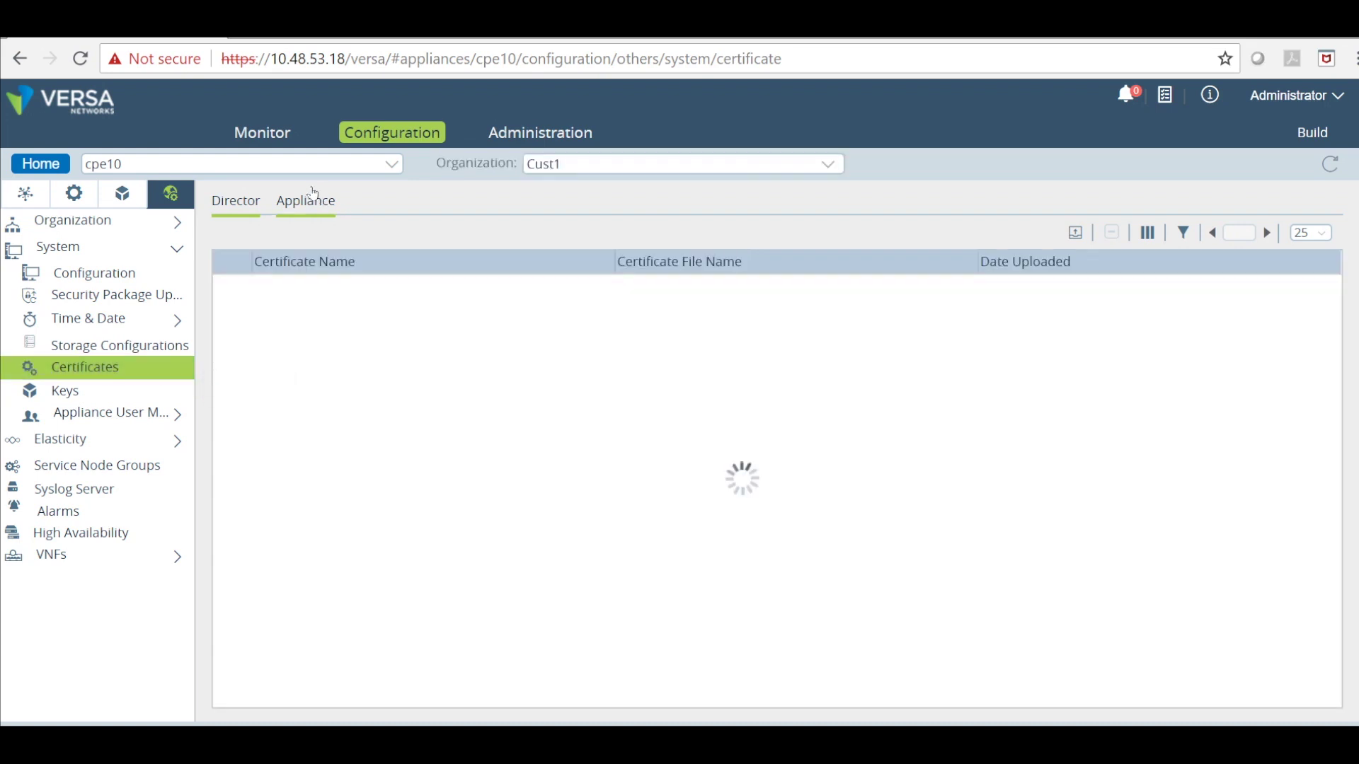
pyautogui.click(309, 201)
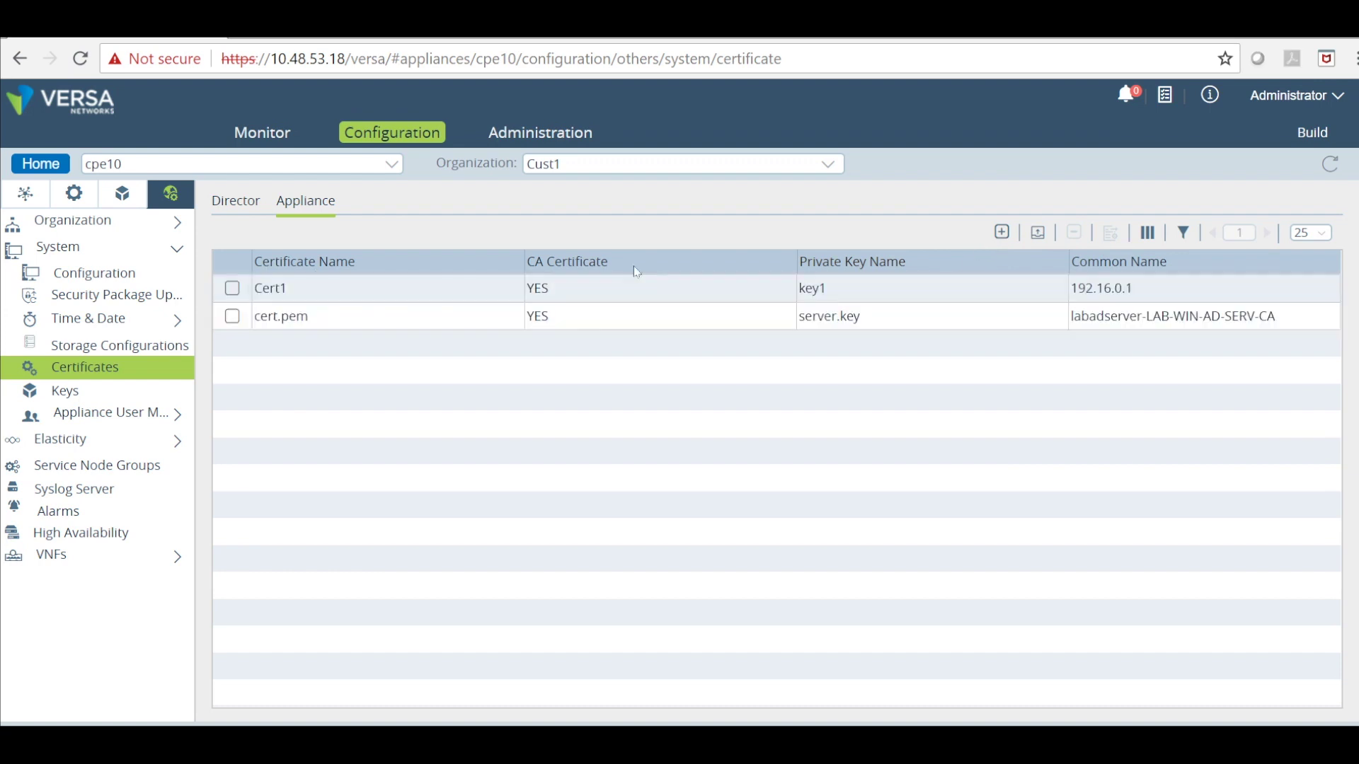
pyautogui.click(1001, 232)
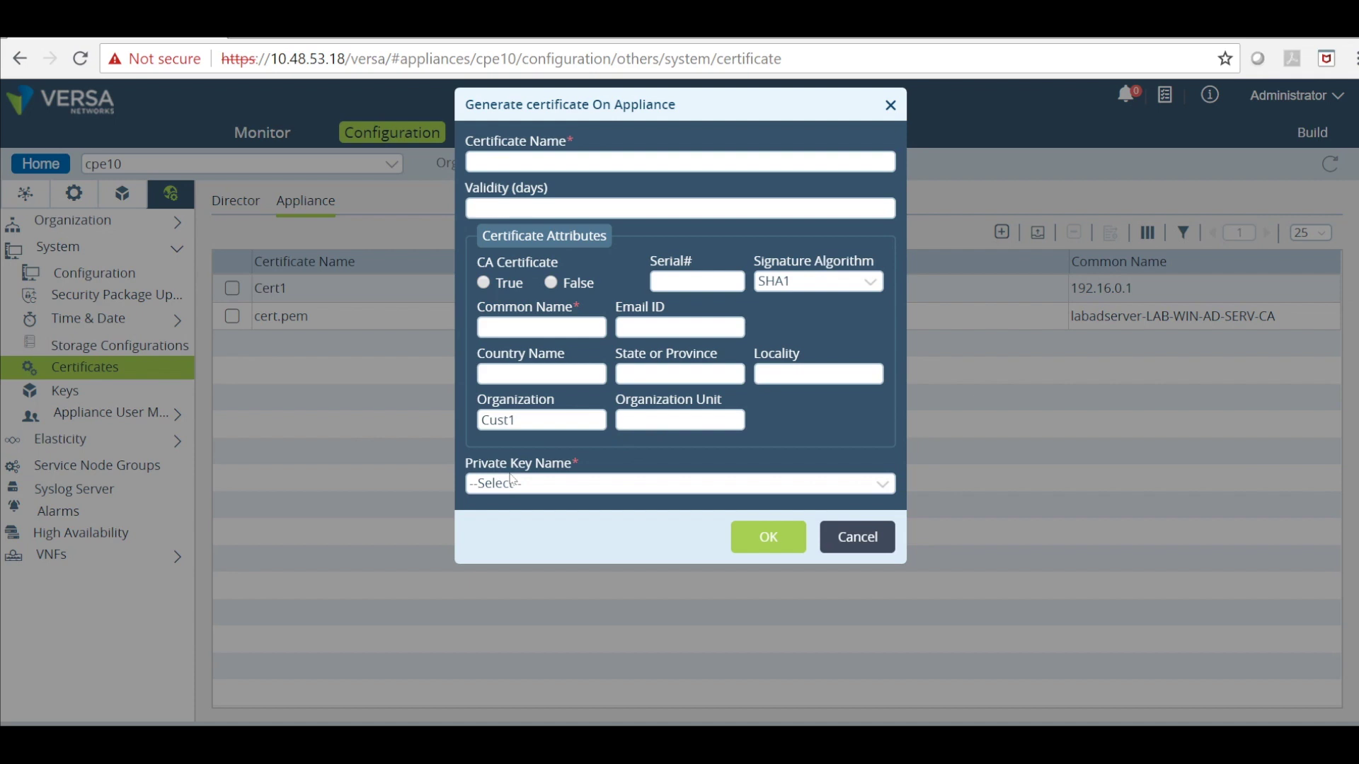
# Discard the certificate form and review Captive Portal settings: SSL port 44991, CA certificate Cert1.
pyautogui.click(858, 537)
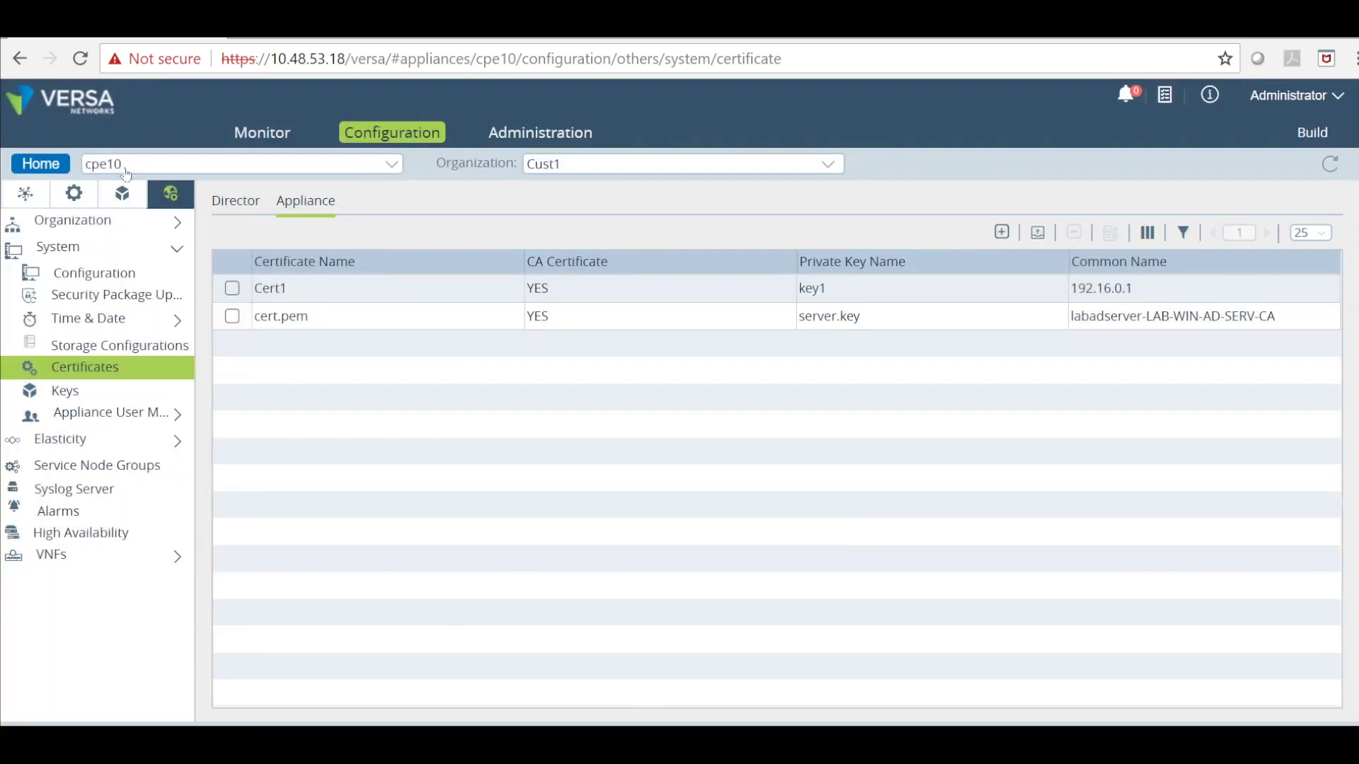
pyautogui.click(74, 193)
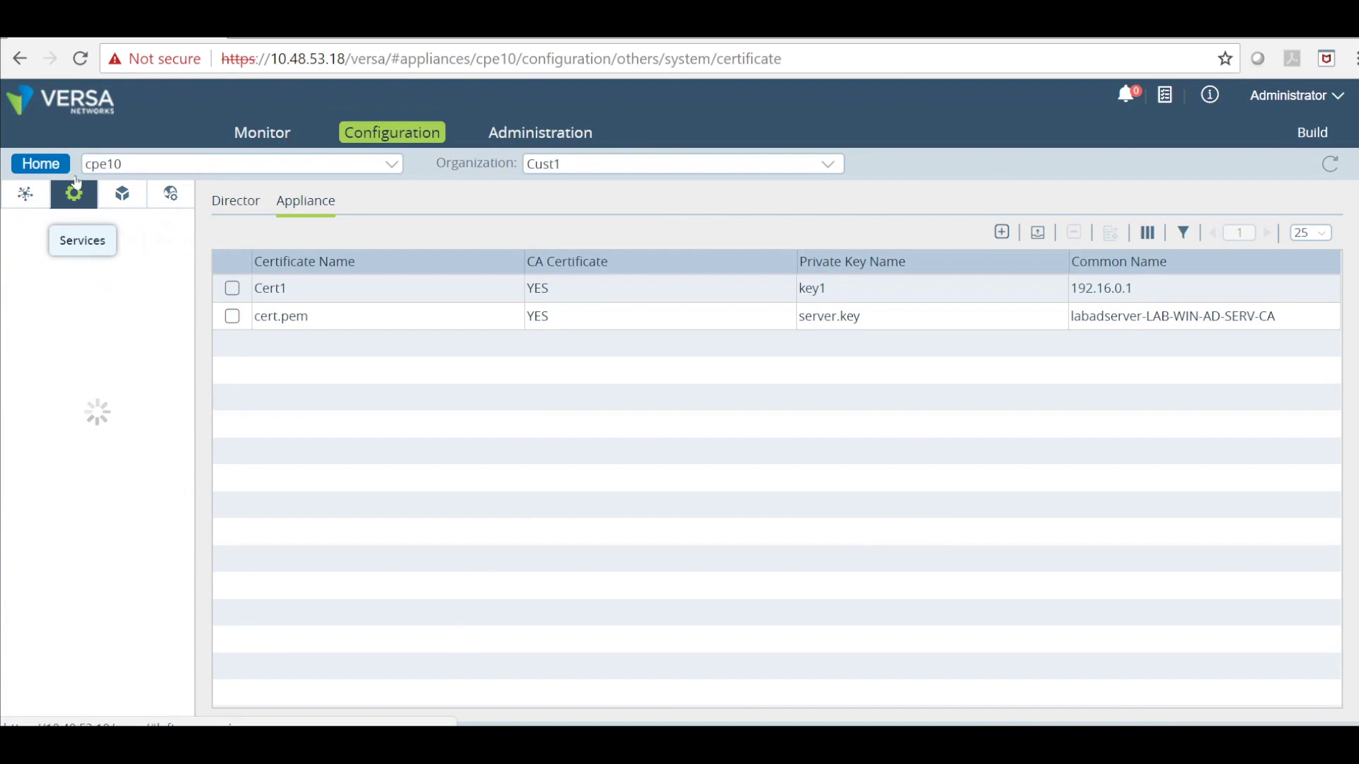
pyautogui.click(92, 245)
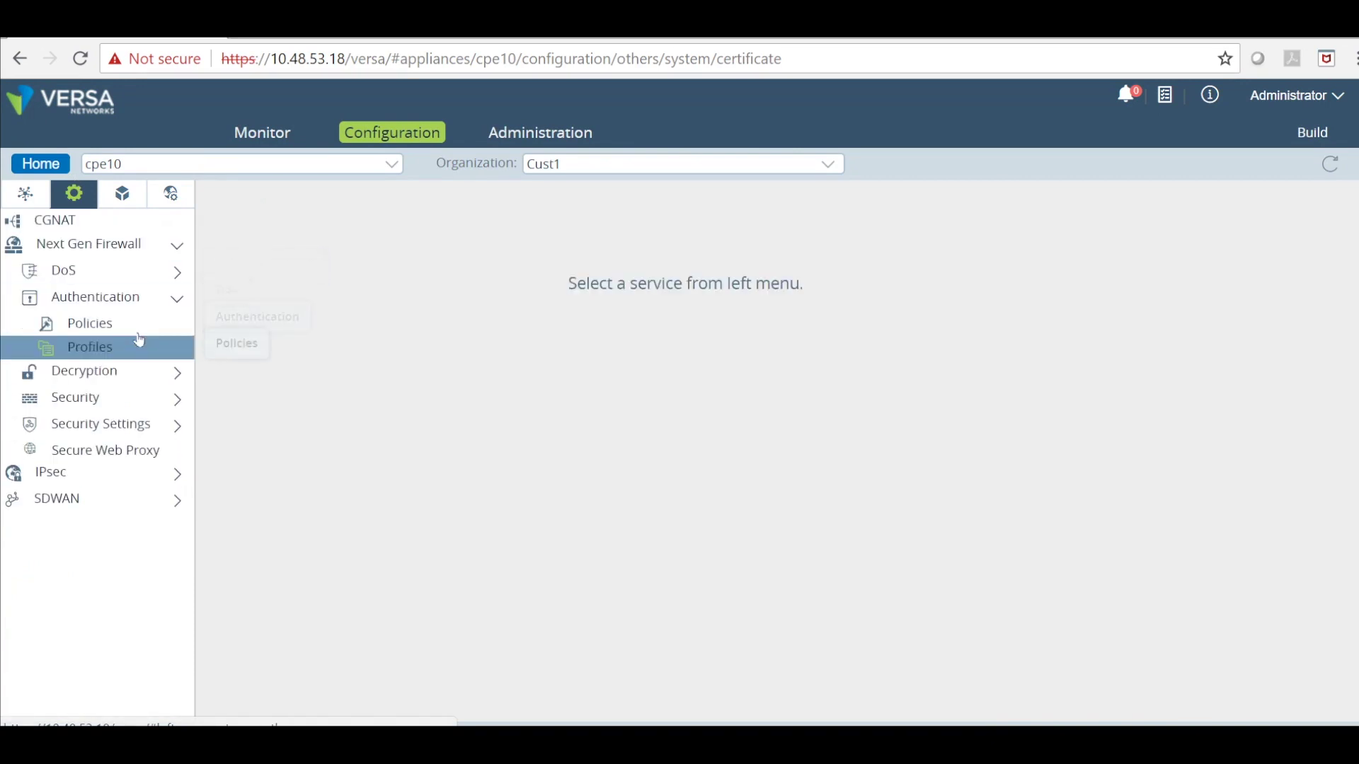
pyautogui.click(128, 399)
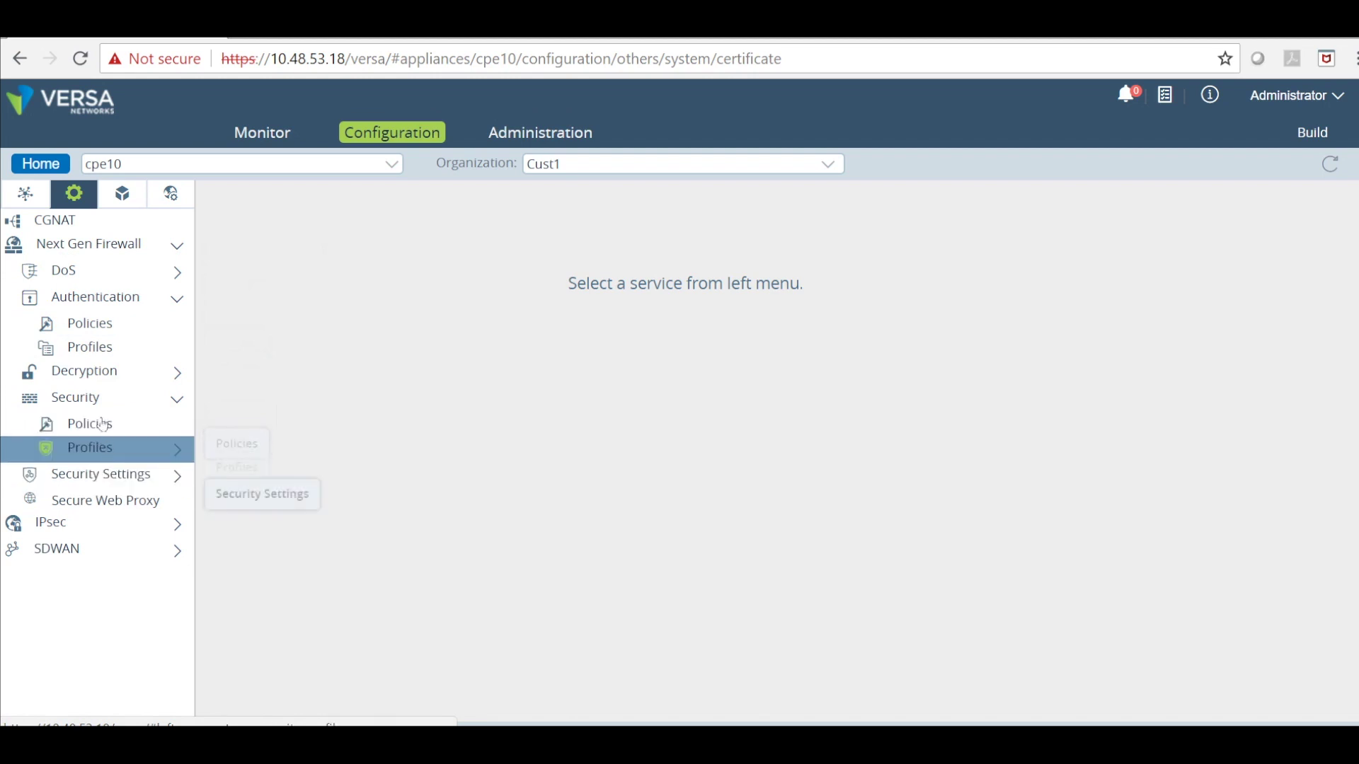
pyautogui.click(94, 481)
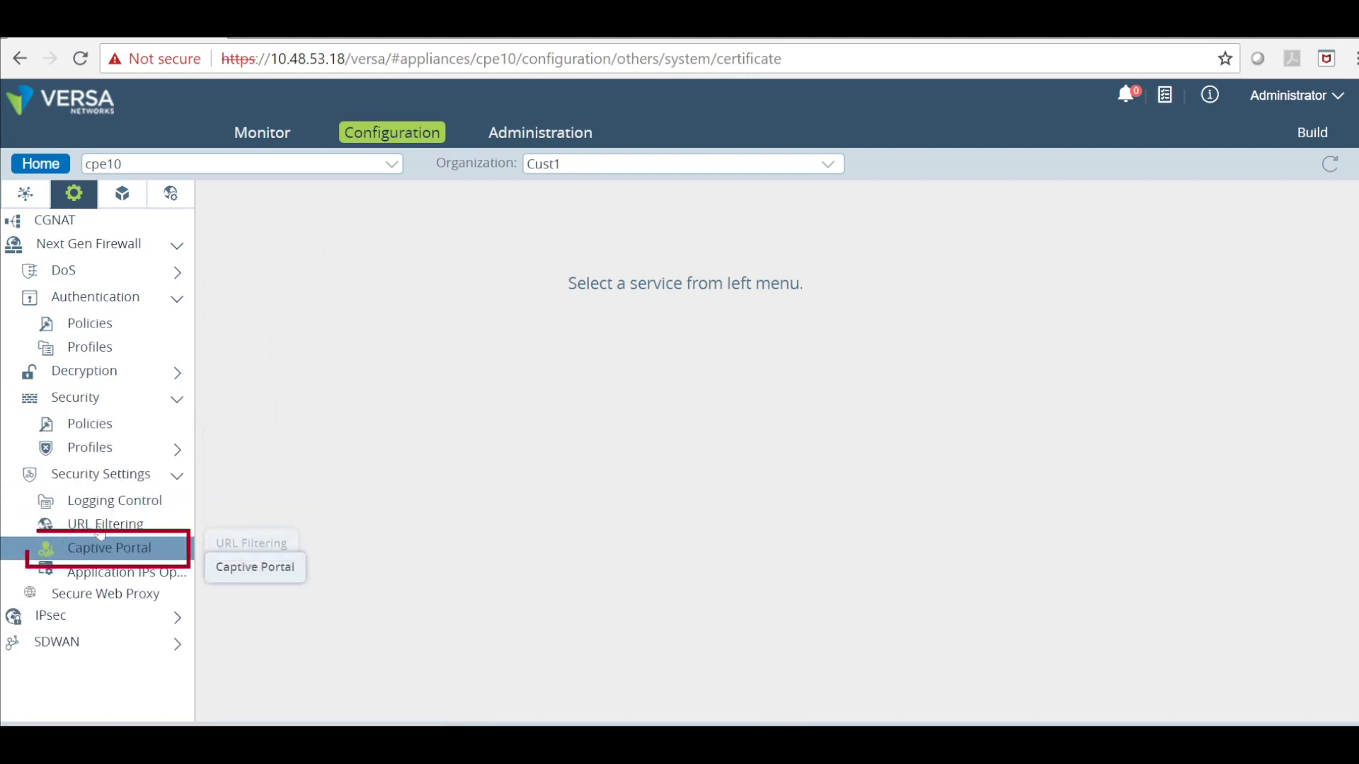
pyautogui.click(99, 546)
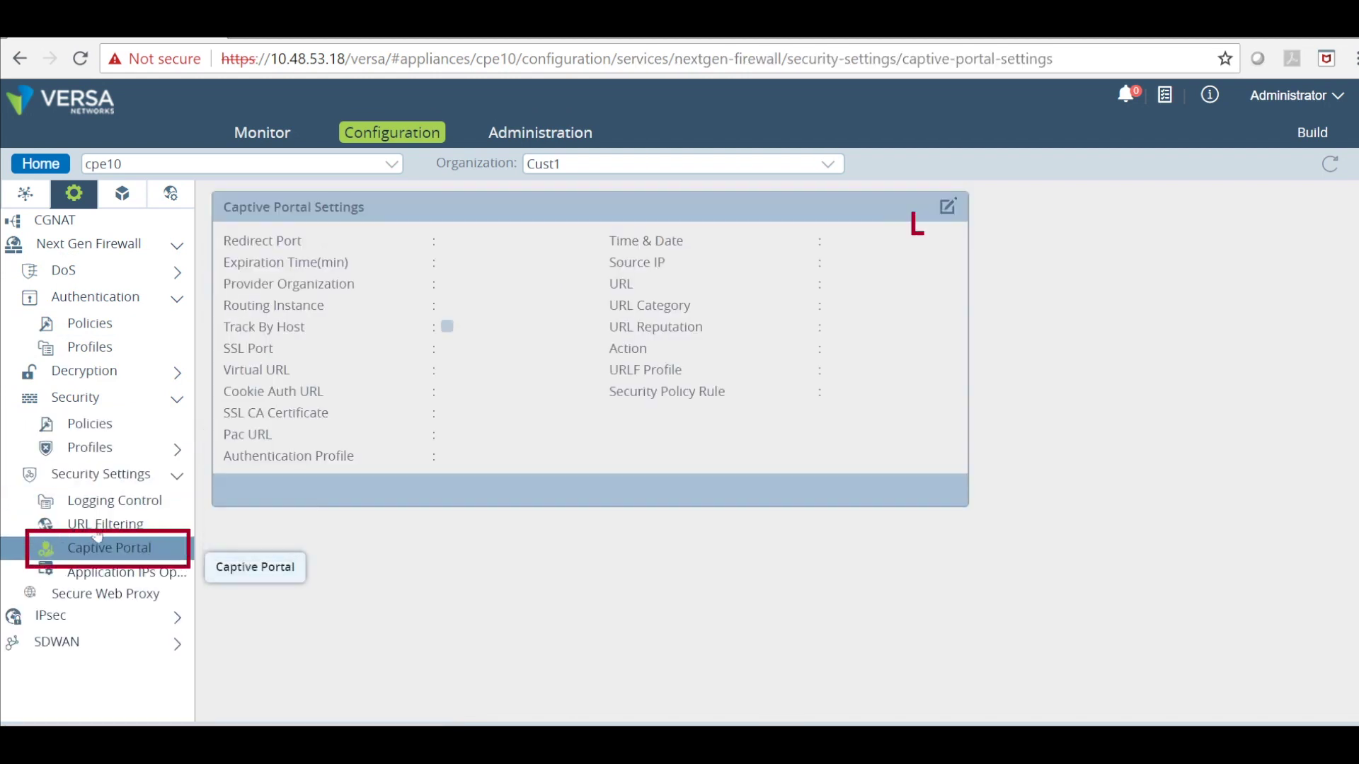
pyautogui.click(946, 206)
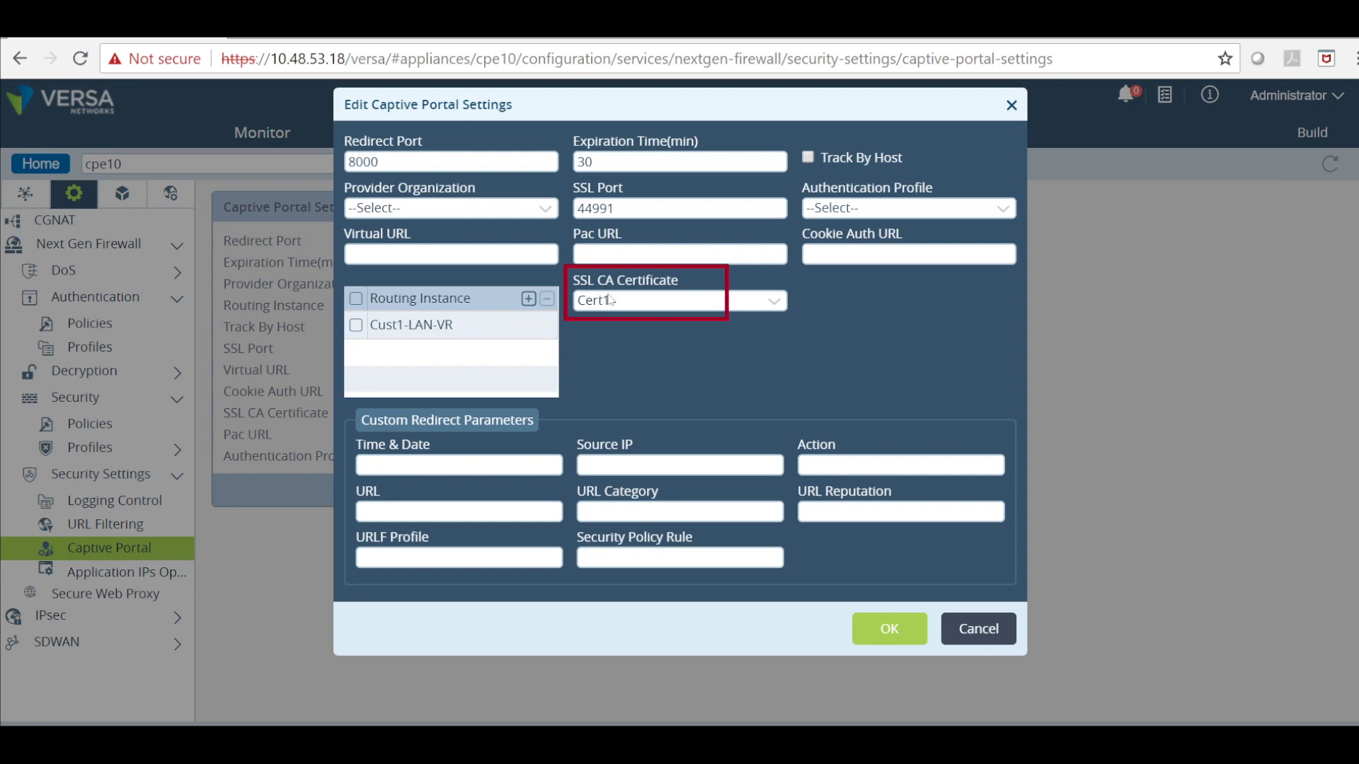
# Close the captive portal editor and view rules Allow_From_Trust and Allow_From_SDWAN.
pyautogui.click(968, 624)
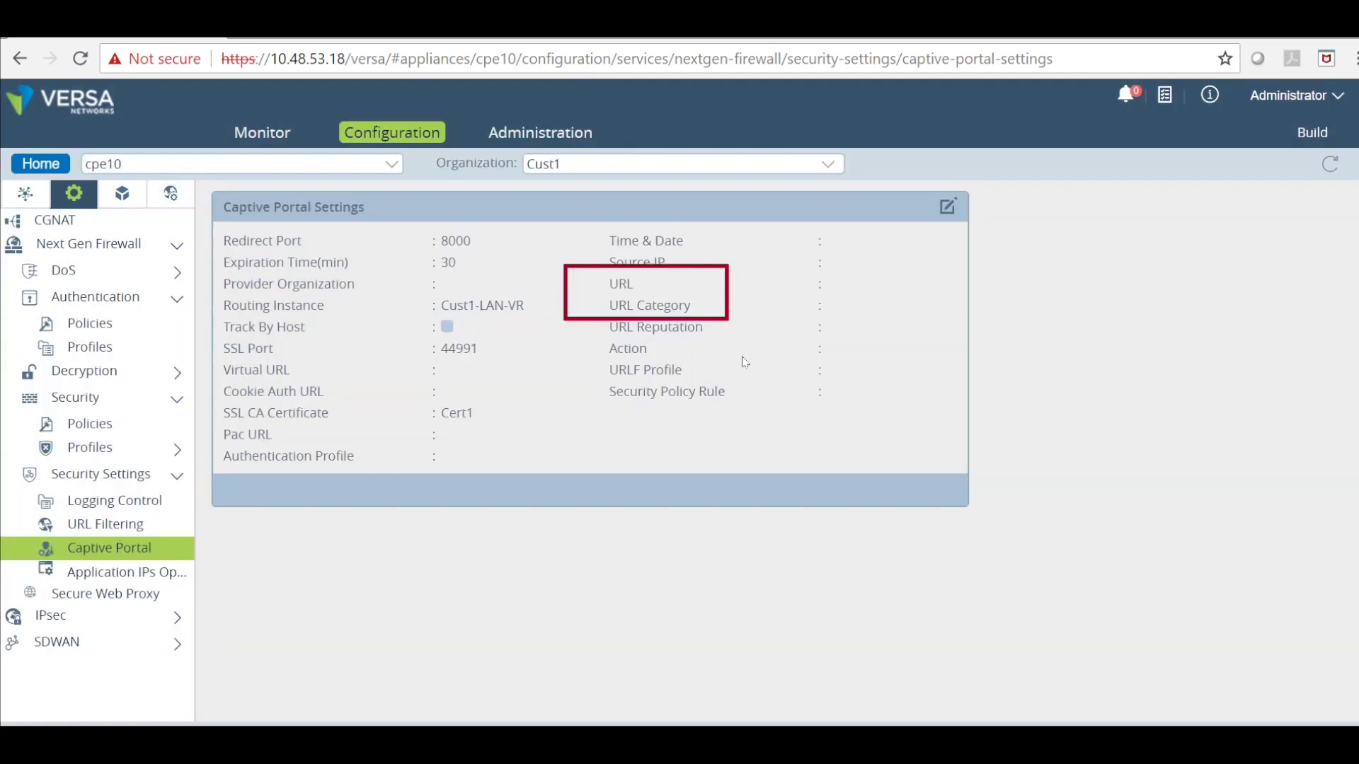
pyautogui.click(90, 422)
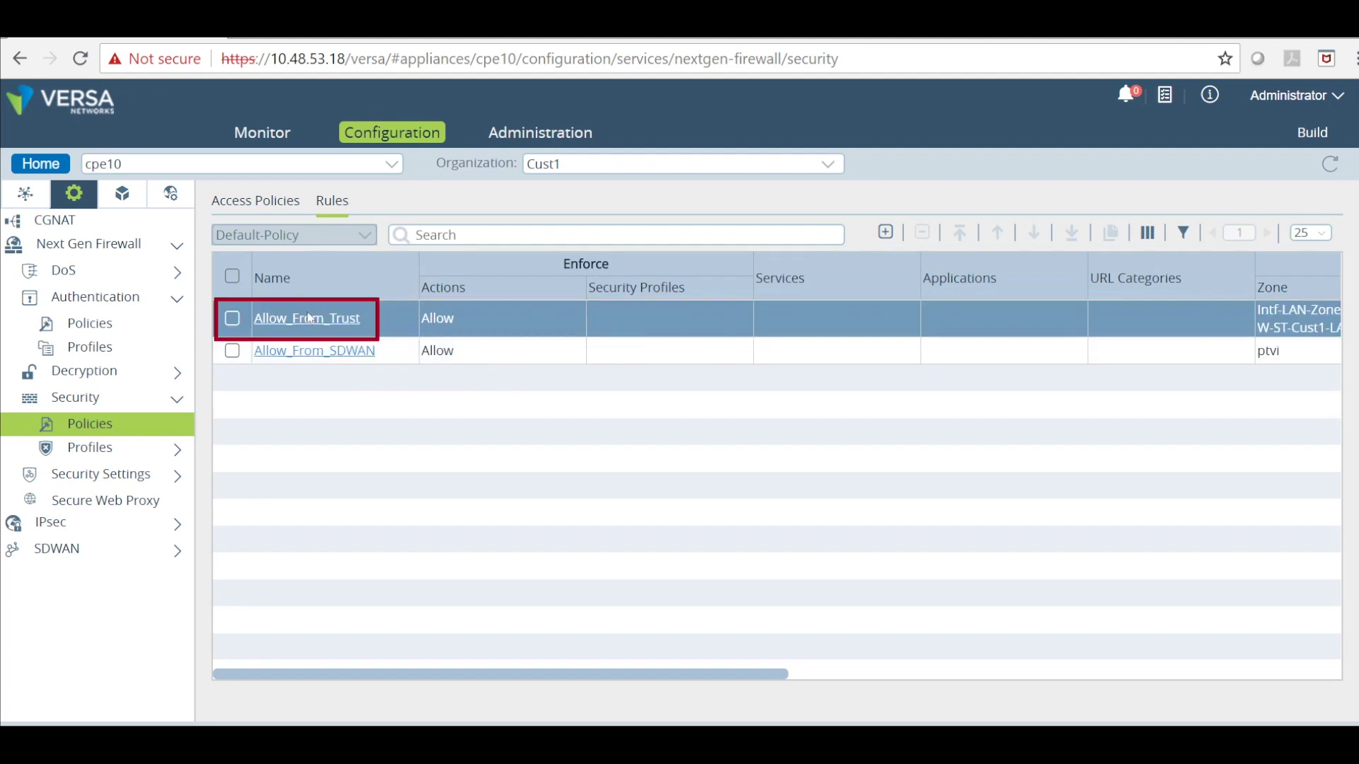
pyautogui.click(111, 396)
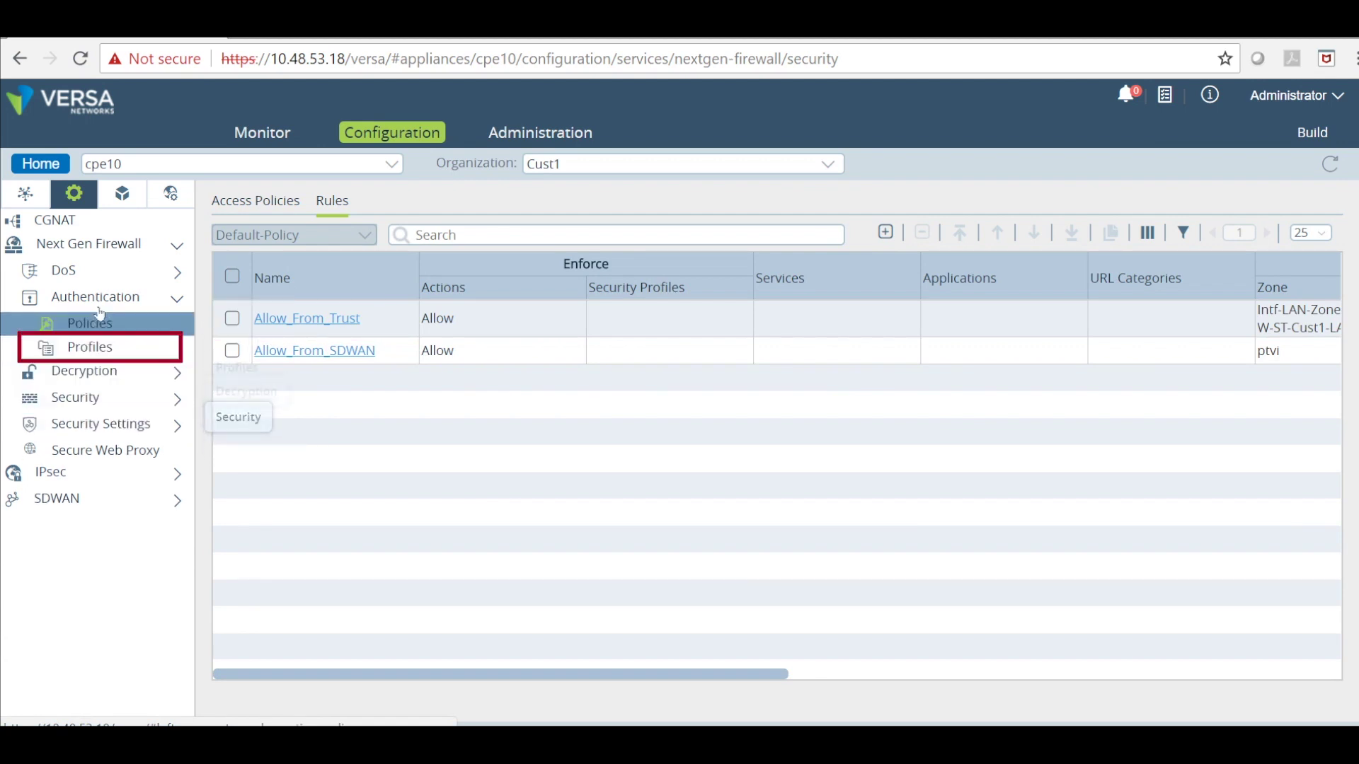
# Add authentication profile authentication-profile-1 using LDAP profile ldap-server-profile-add.
pyautogui.click(114, 345)
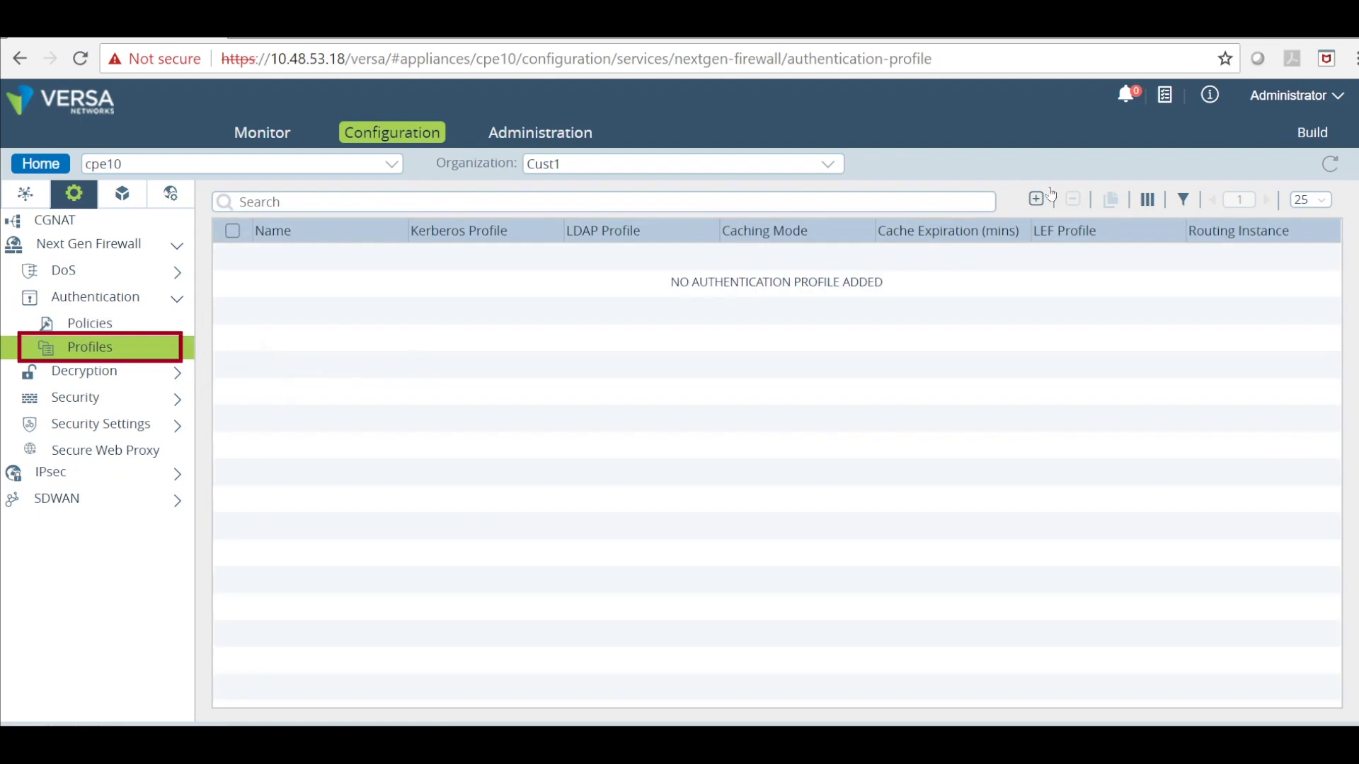
pyautogui.click(1036, 199)
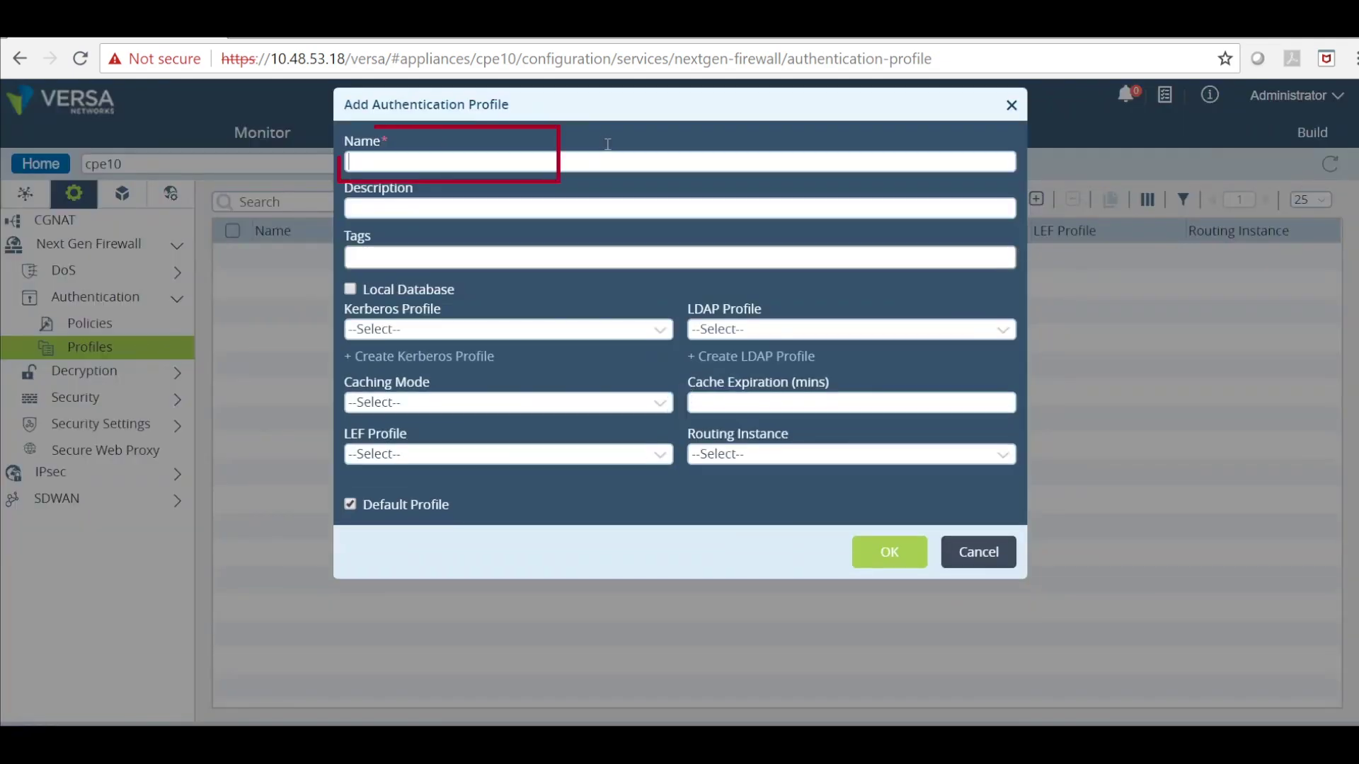
pyautogui.write('autehnticat')
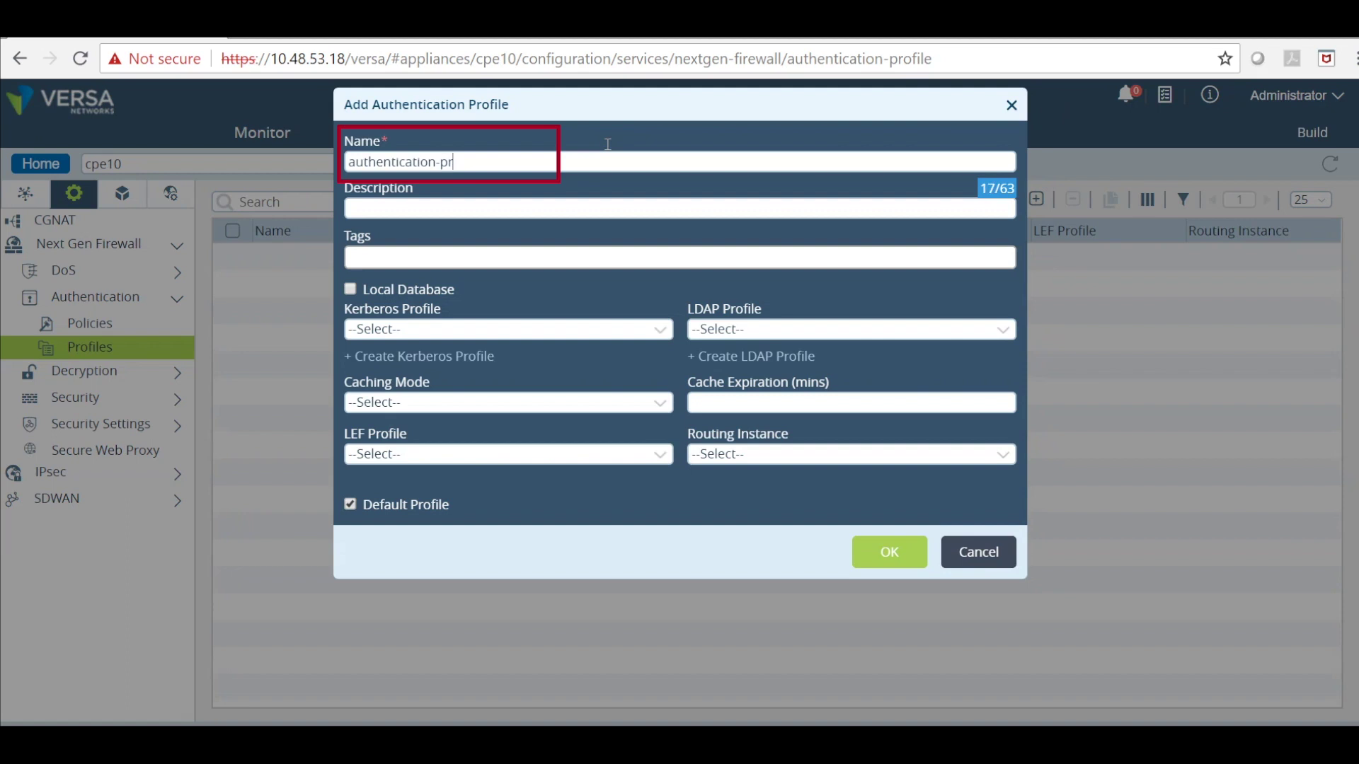
pyautogui.write('ion-profile-1')
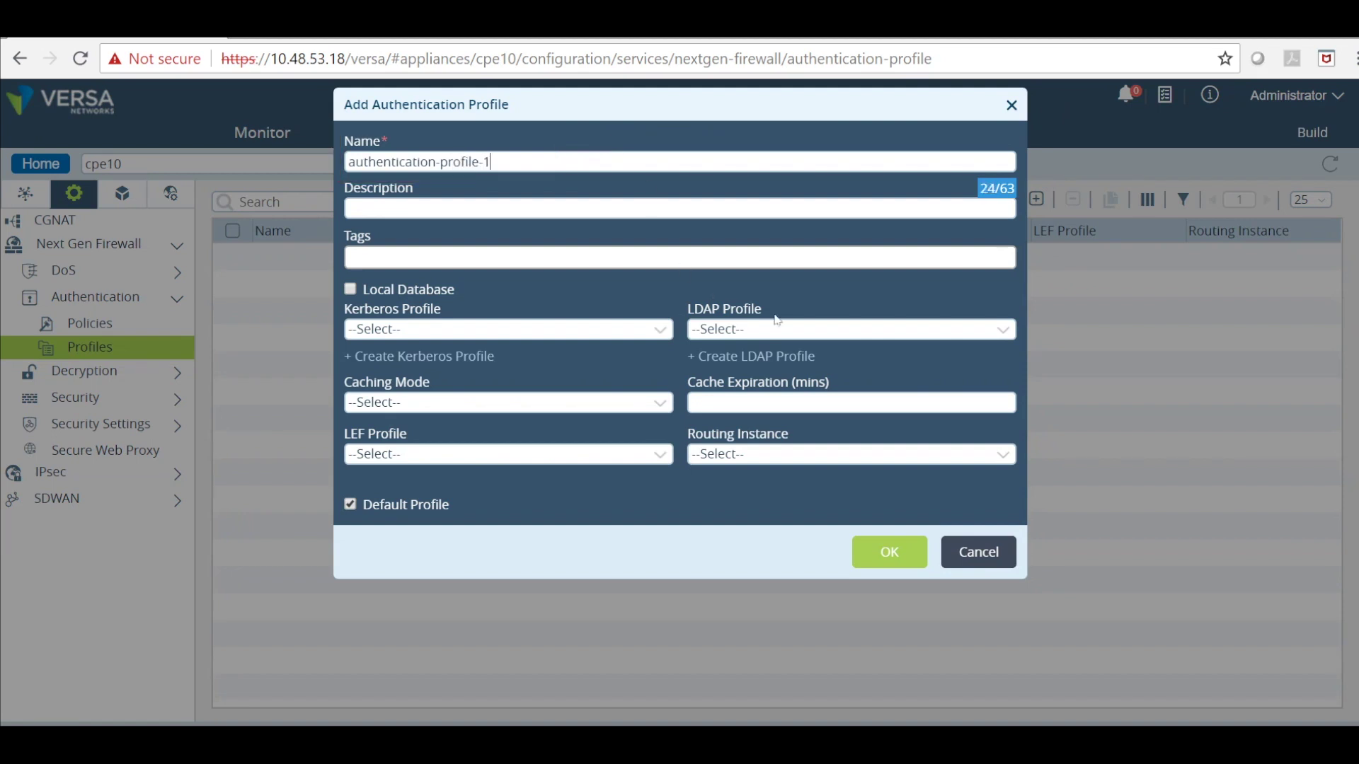
pyautogui.click(778, 327)
pyautogui.click(776, 363)
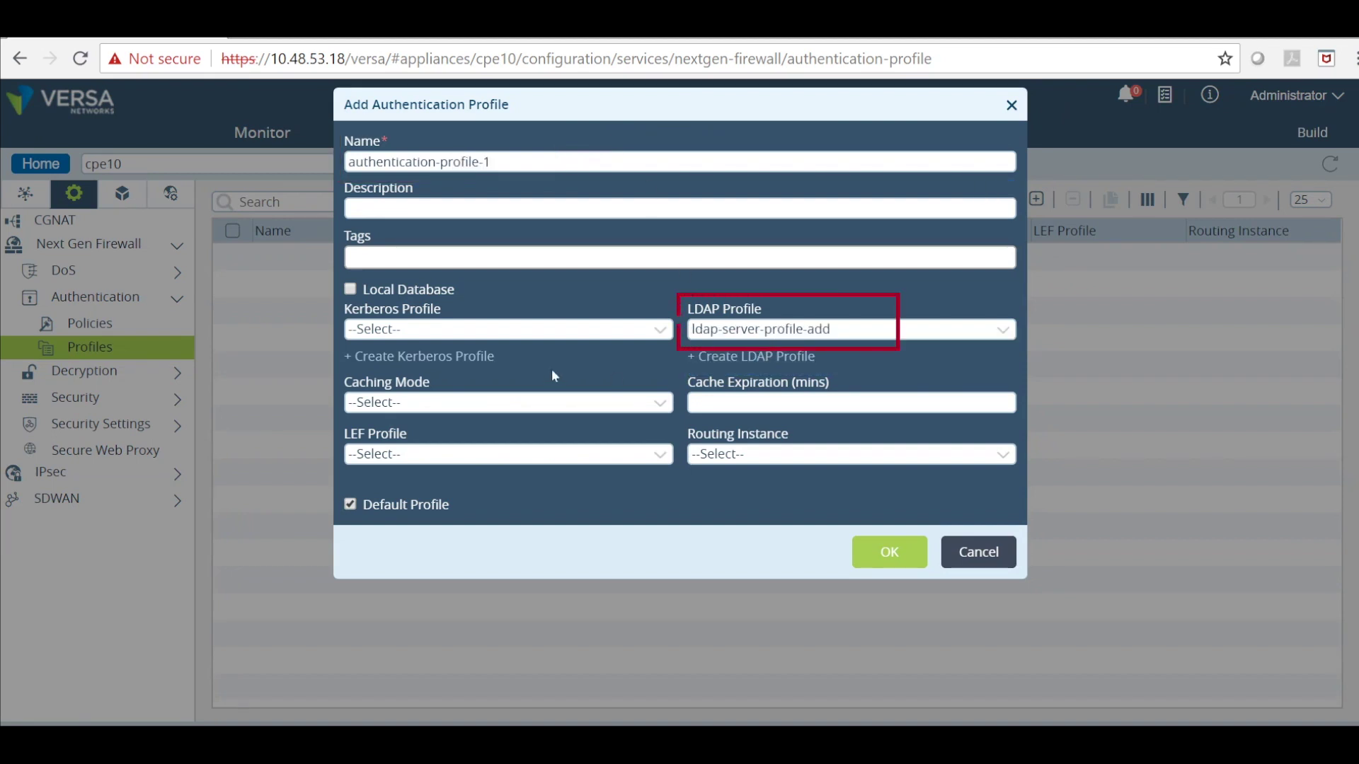
# Set IP Based caching, 1-minute expiry, Default-Logging-Profile and internet-Transport-VR, and save the profile.
pyautogui.click(473, 402)
pyautogui.click(470, 430)
pyautogui.click(805, 401)
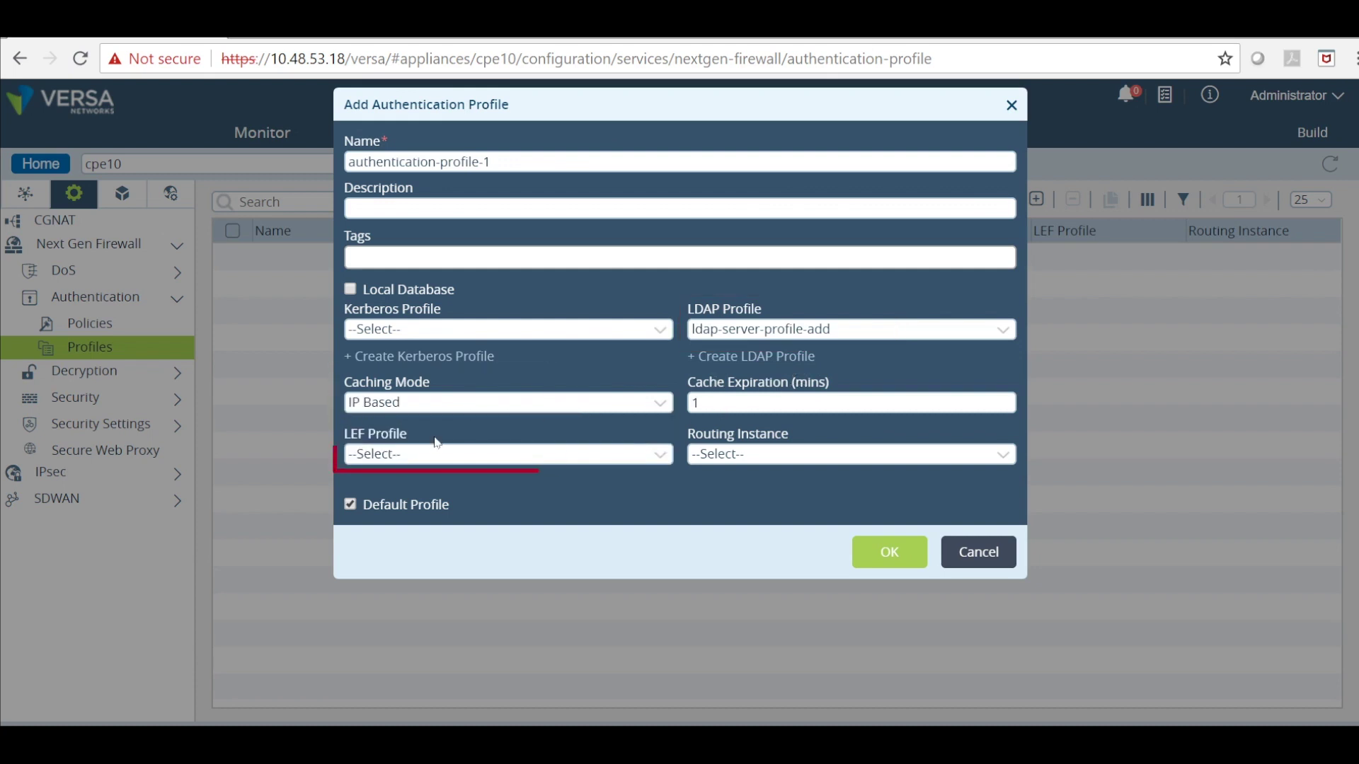
pyautogui.click(414, 454)
pyautogui.click(403, 491)
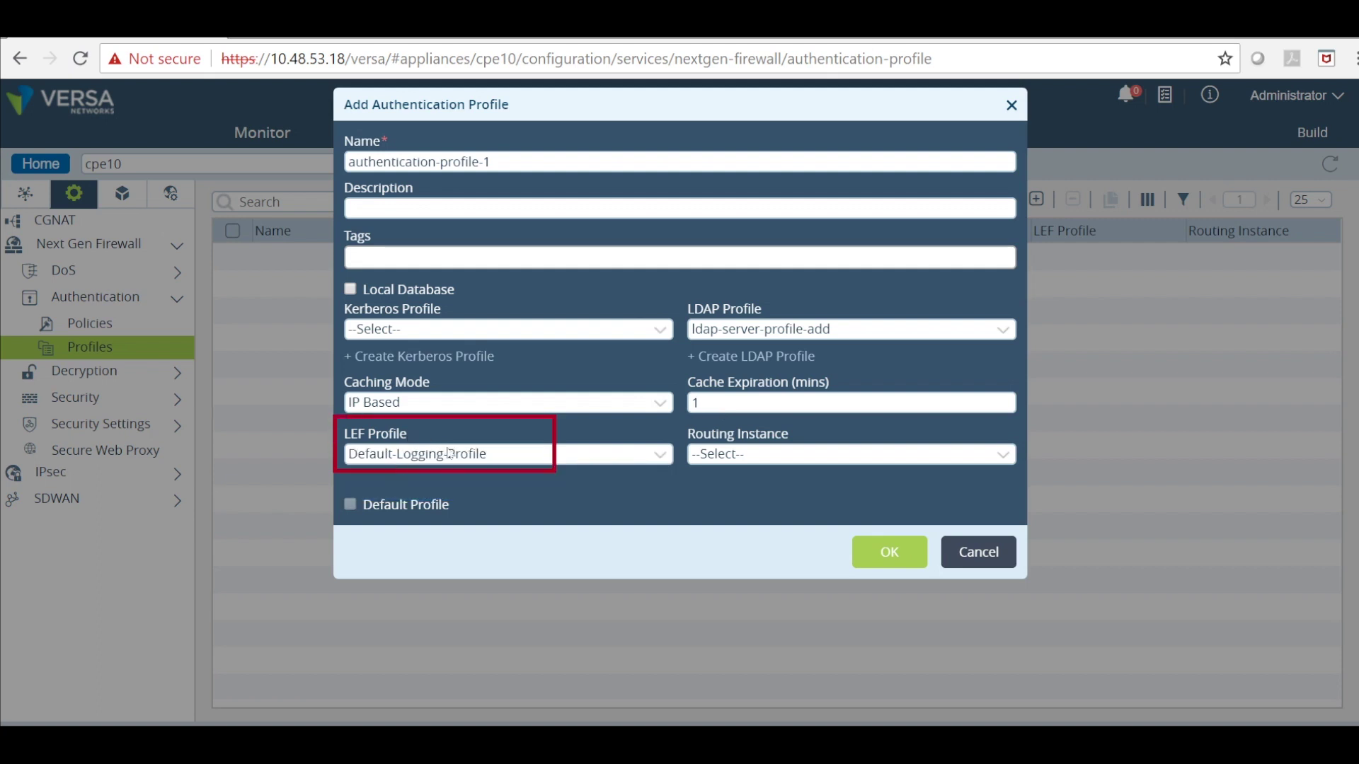
pyautogui.click(738, 455)
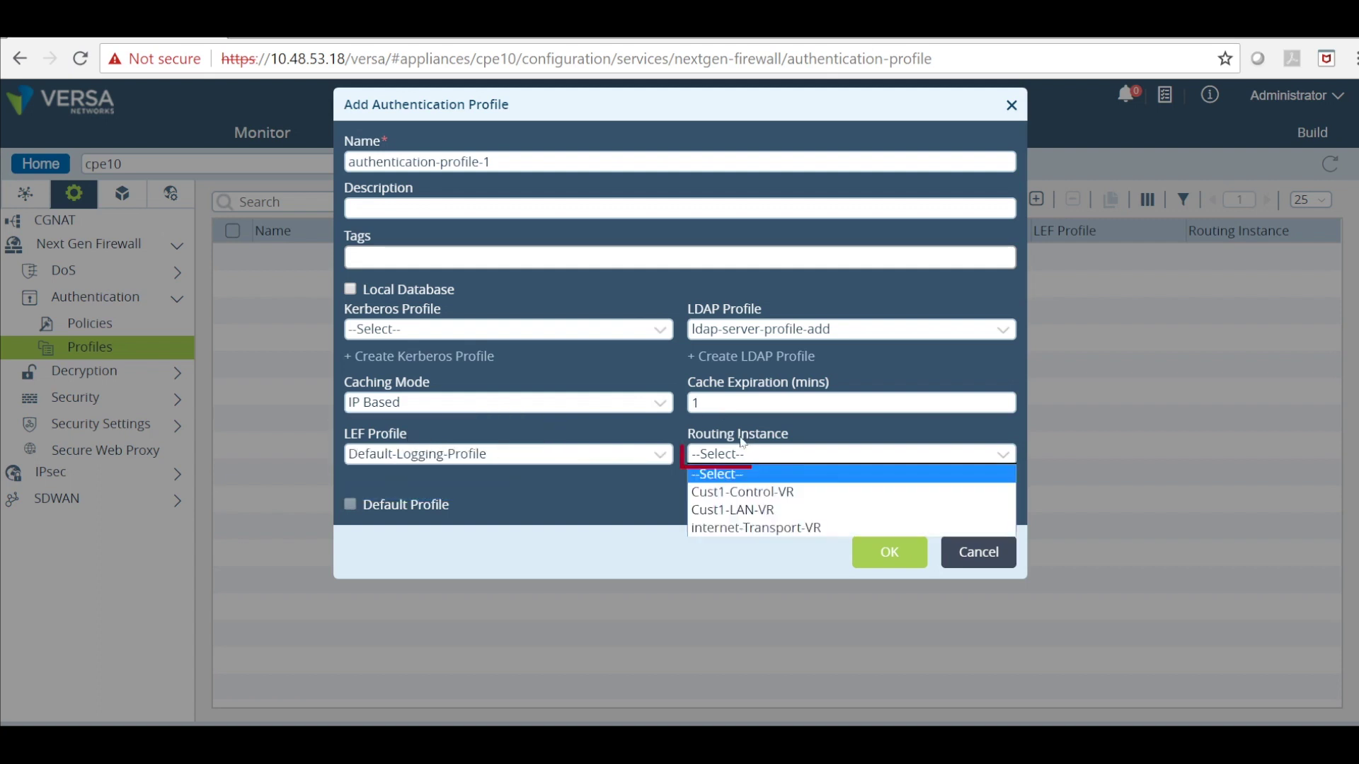
pyautogui.click(733, 527)
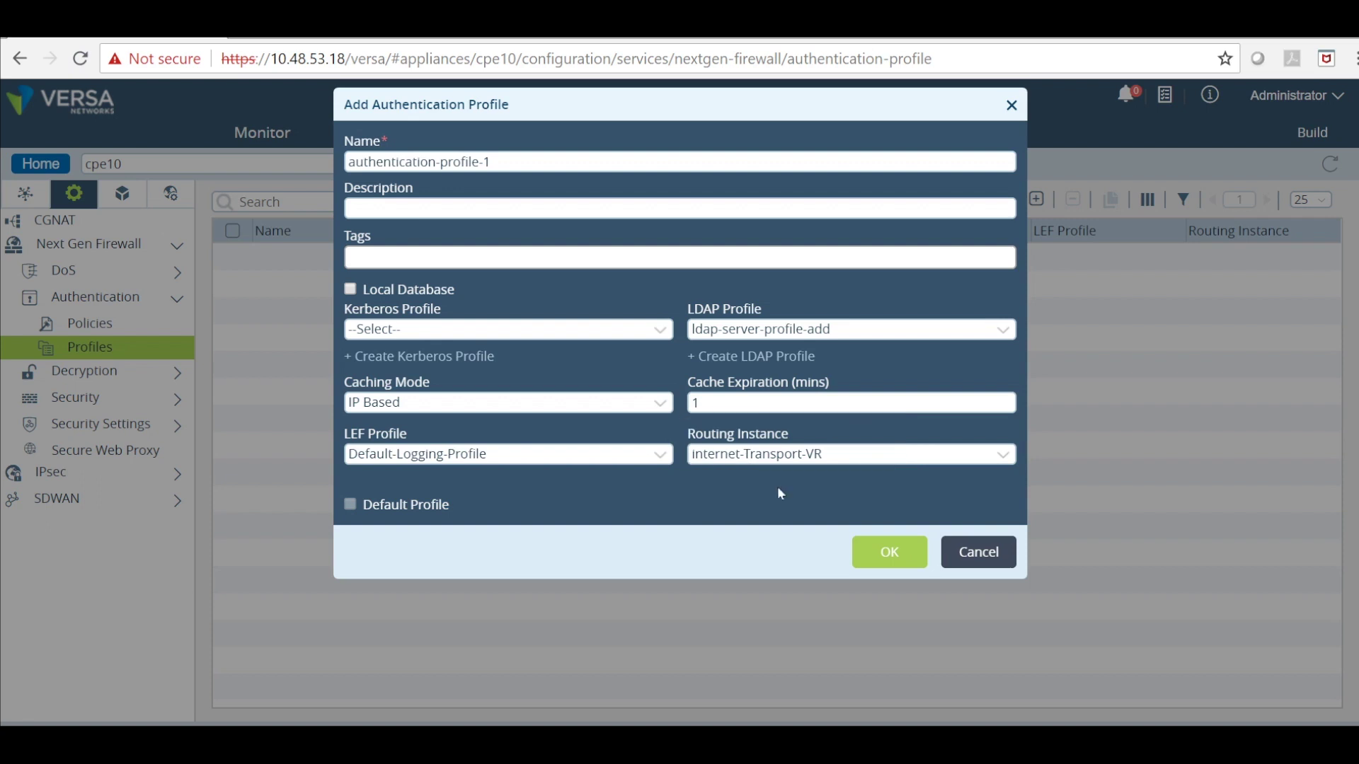
pyautogui.click(868, 549)
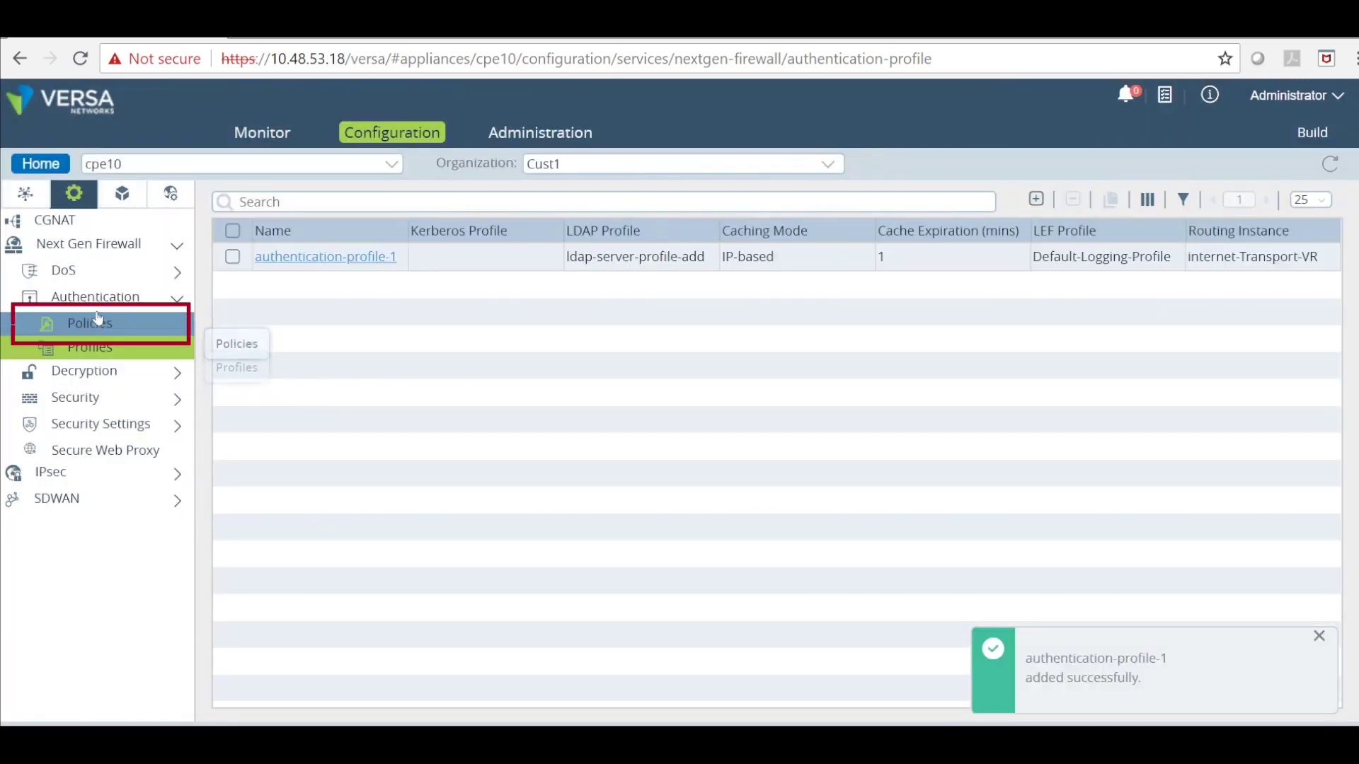
# Add a new authentication policy named authen-policy.
pyautogui.click(101, 322)
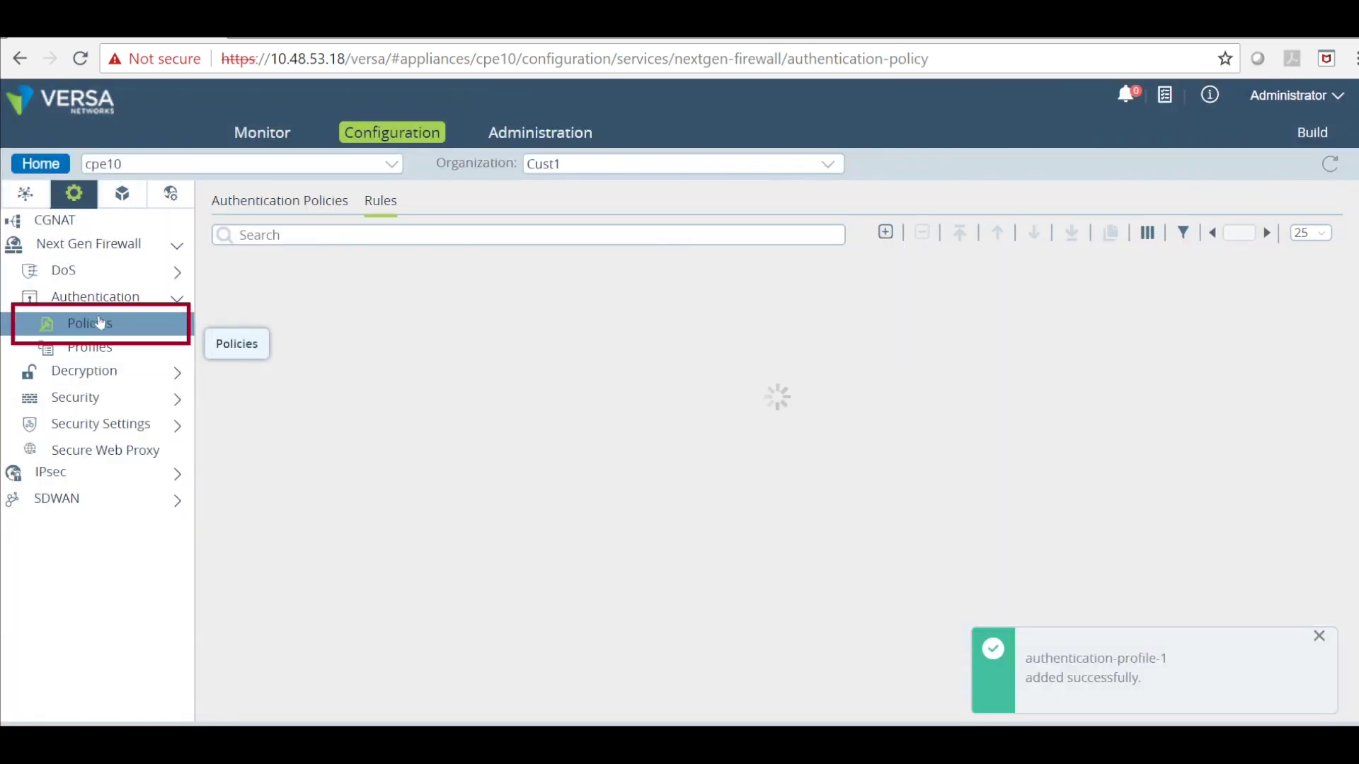
pyautogui.click(279, 200)
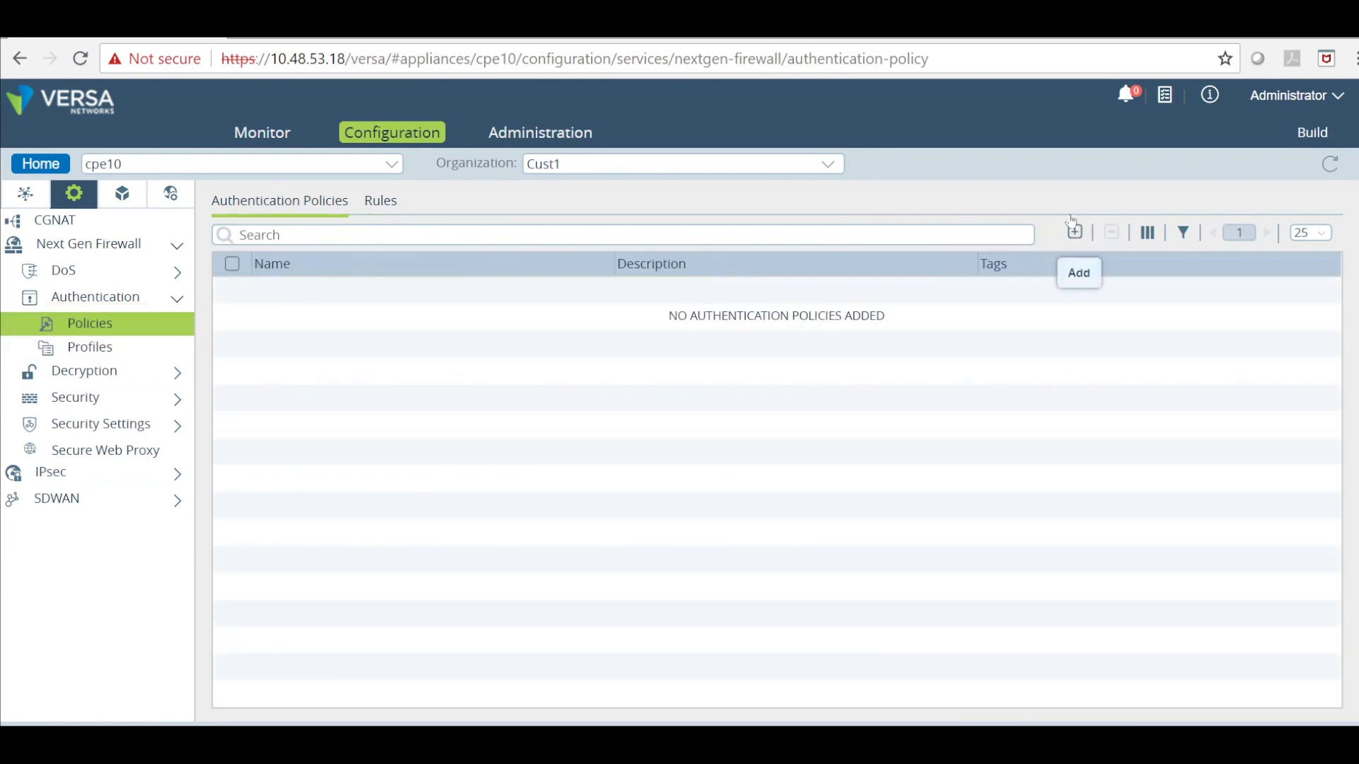
pyautogui.click(1075, 232)
pyautogui.write('auteh')
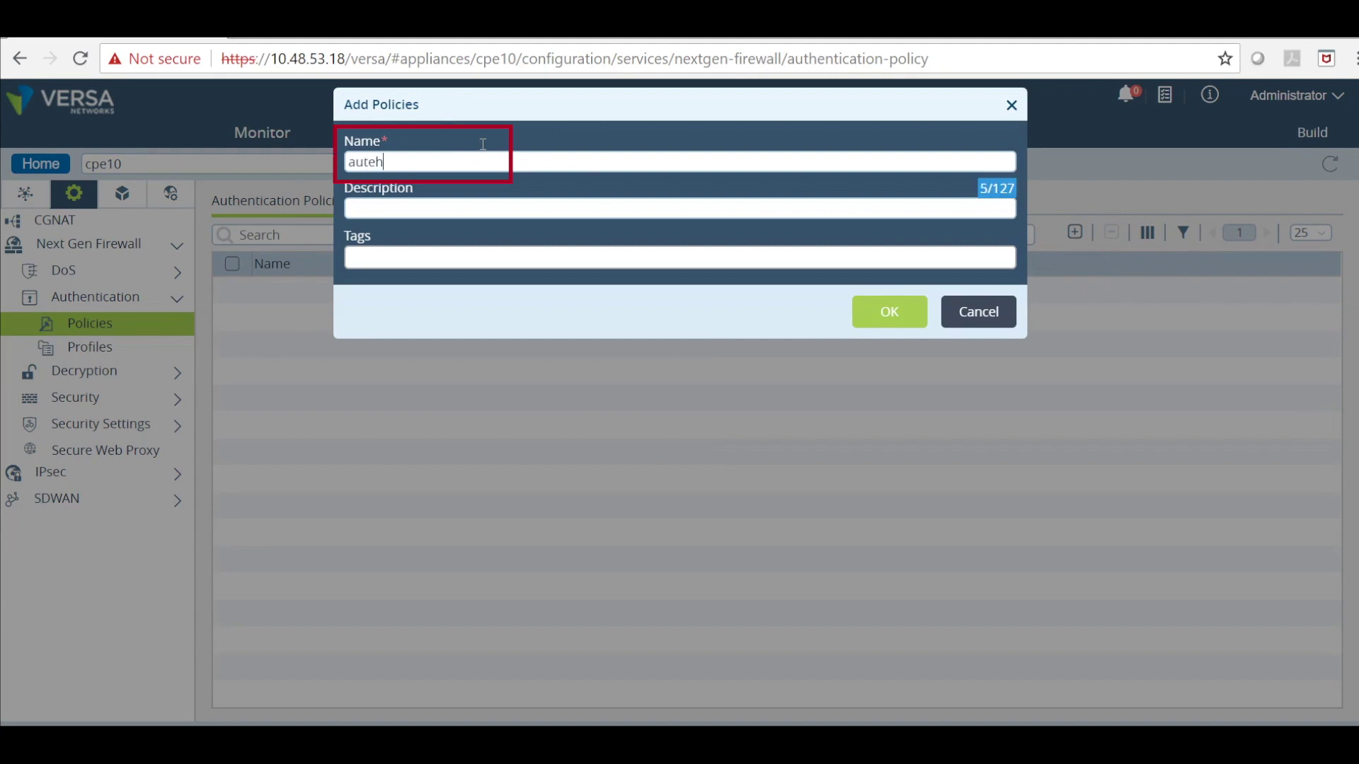
pyautogui.press('BackSpace')
pyautogui.press('BackSpace')
pyautogui.write('hen-policy')
pyautogui.click(855, 309)
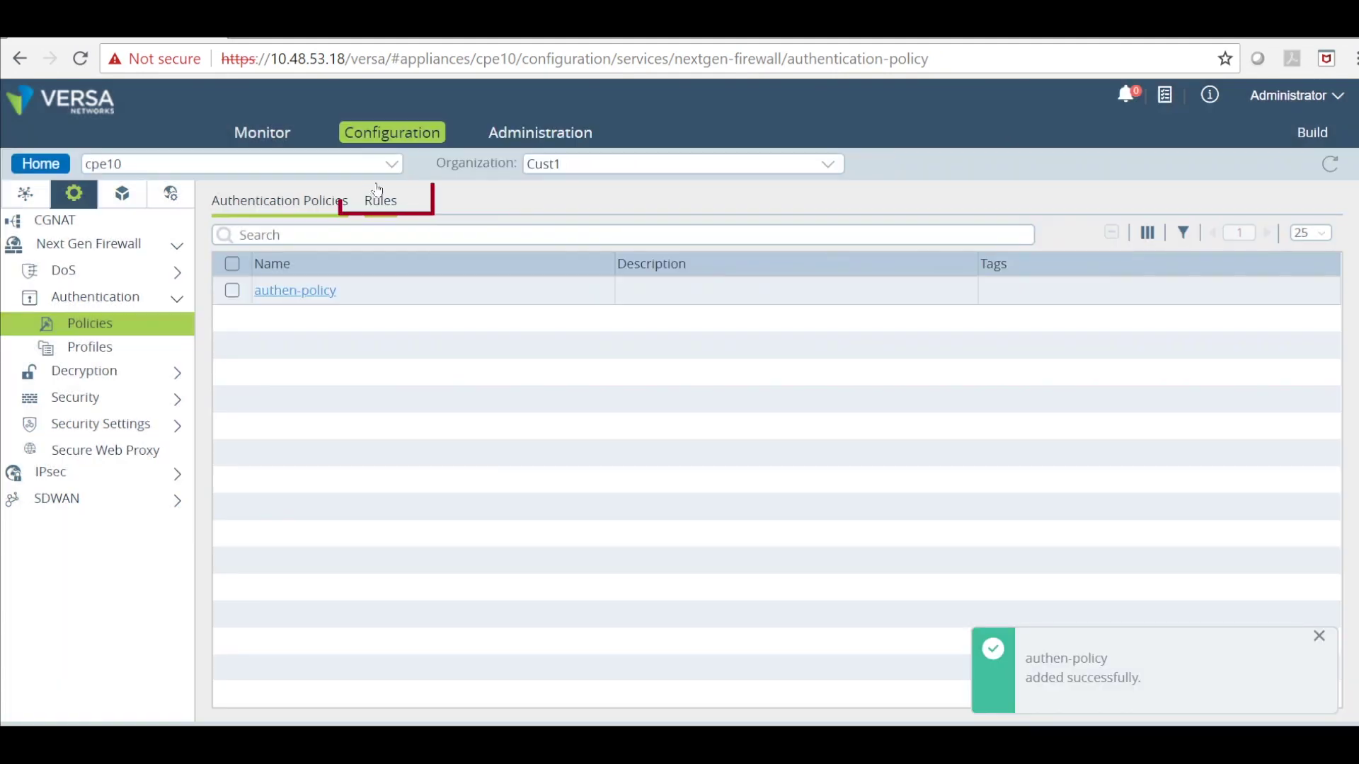
# Add rule authen-rule1 authenticating with authentication-profile-1 and logging via the default profile.
pyautogui.click(378, 192)
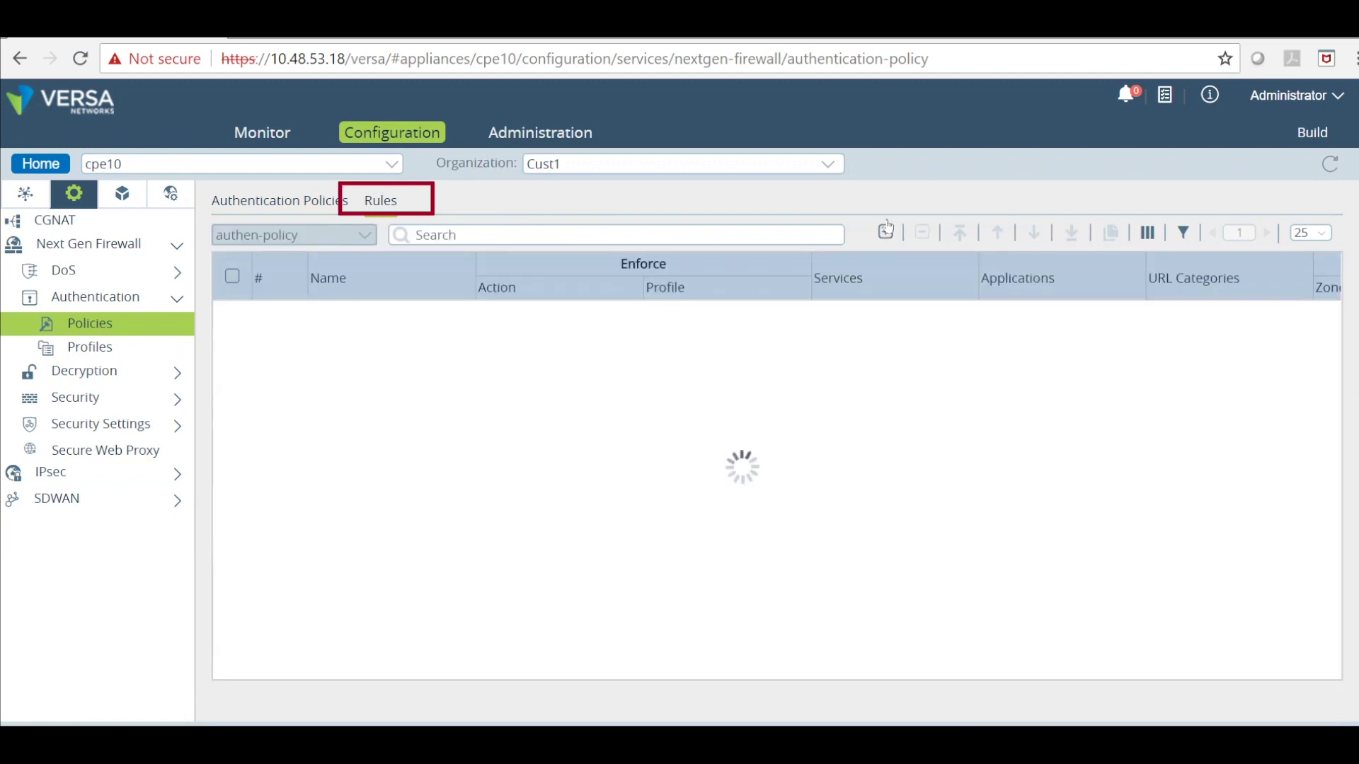
pyautogui.click(881, 219)
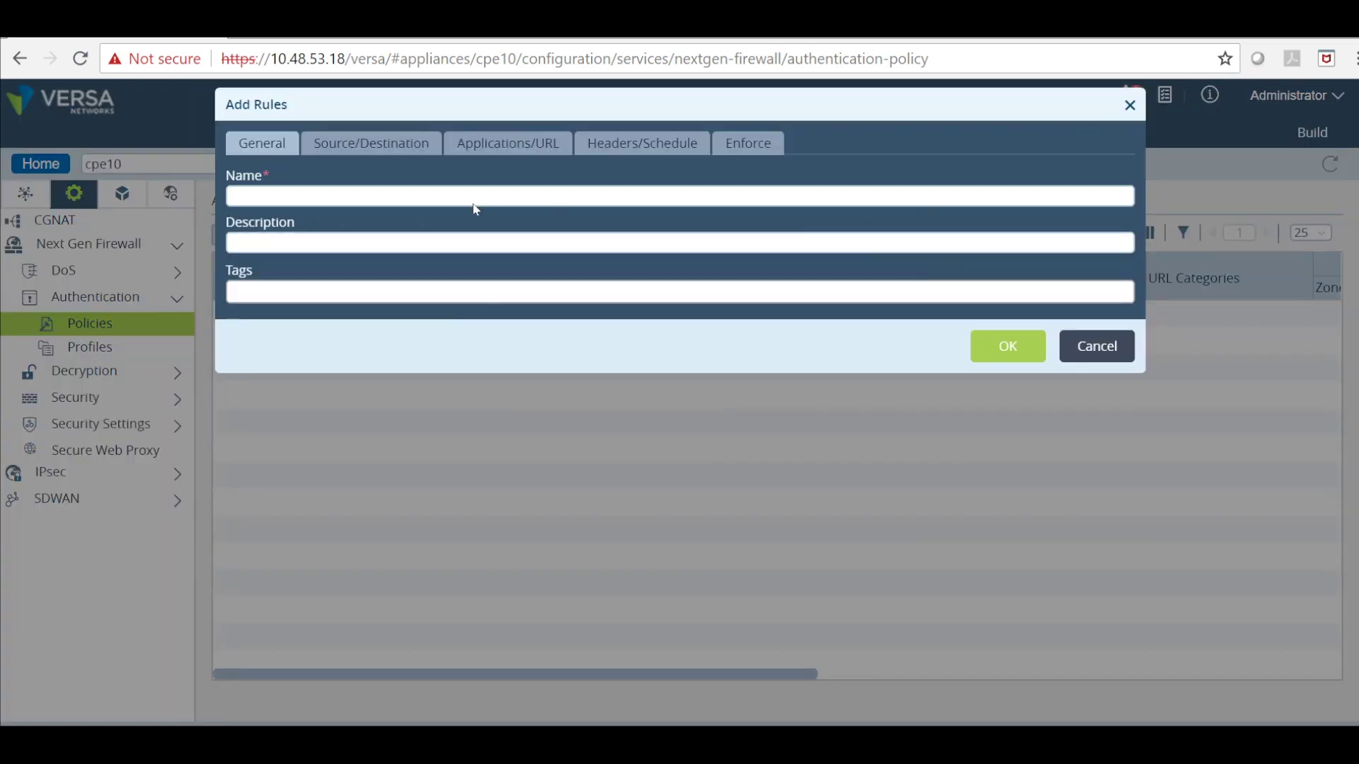
pyautogui.write('aute')
pyautogui.write('hen-rule1')
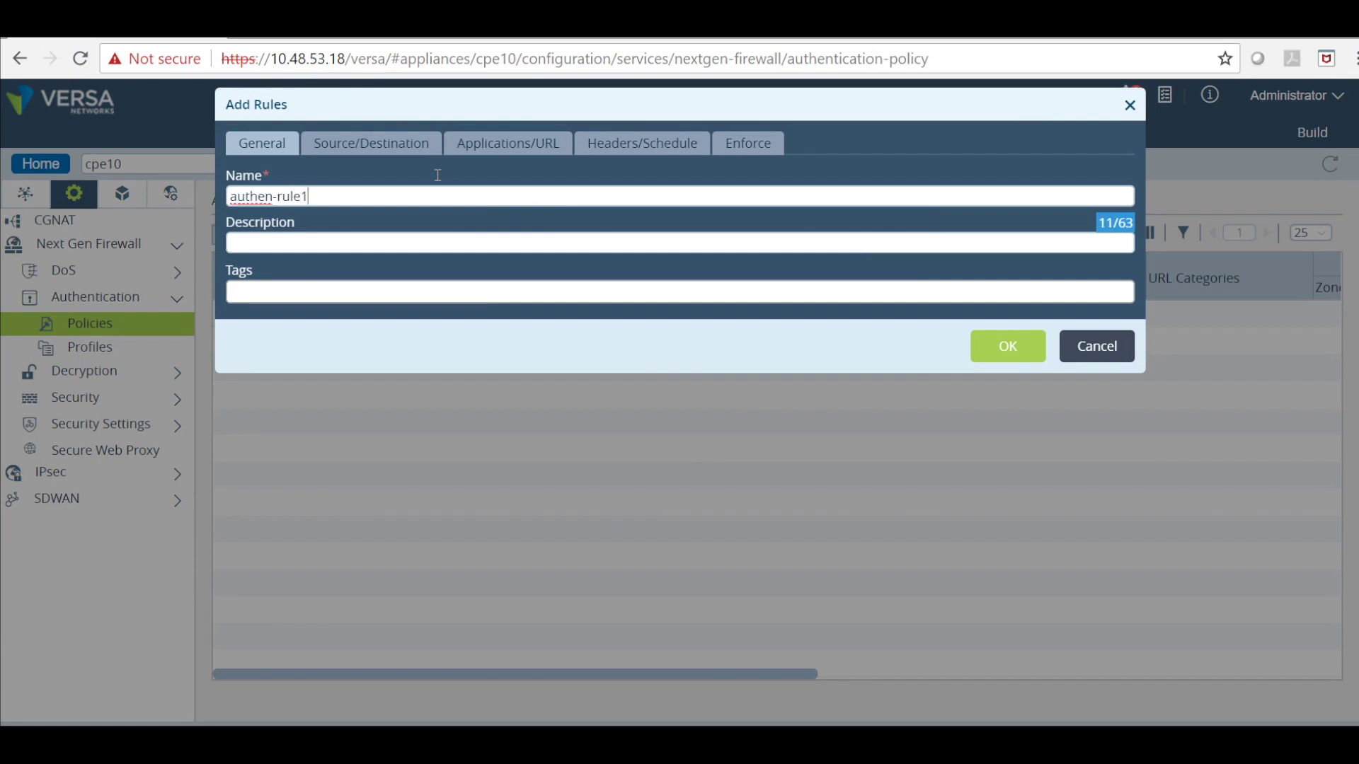
pyautogui.click(362, 142)
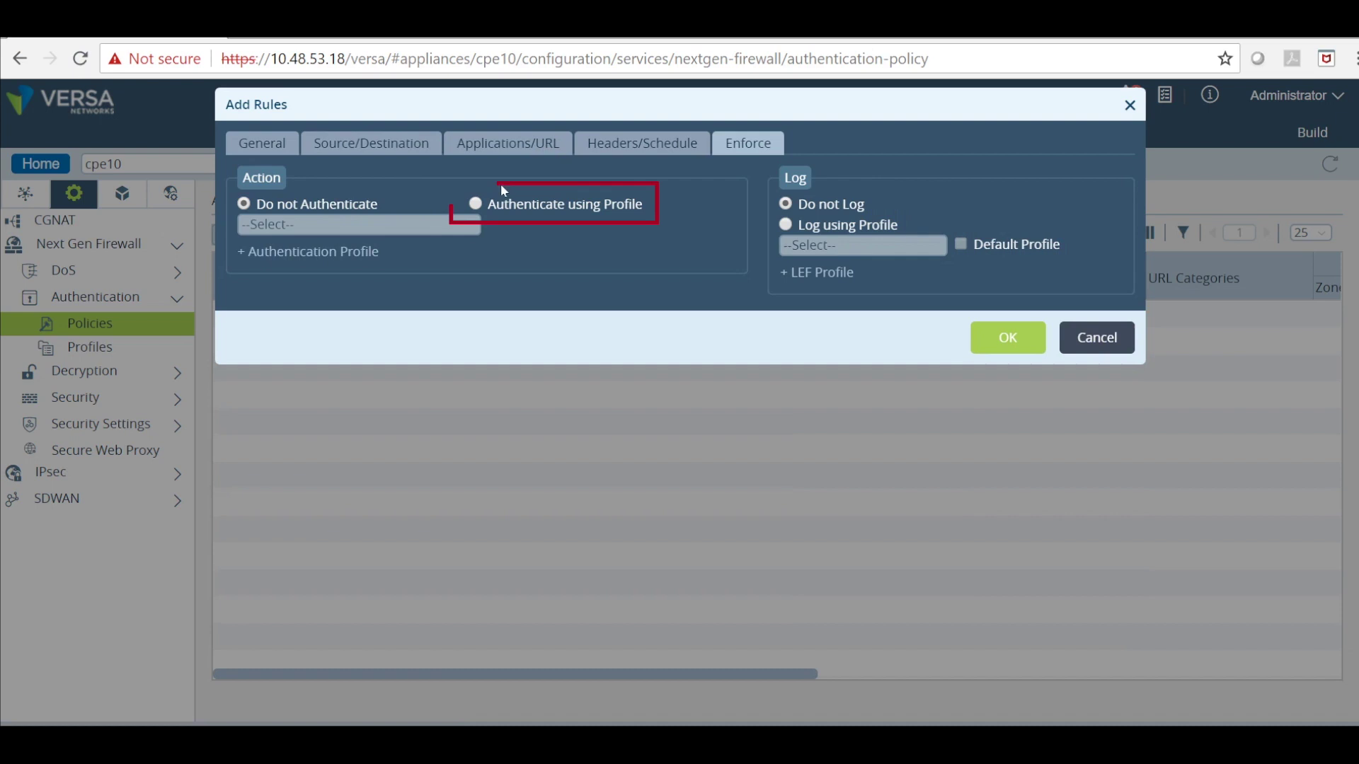
pyautogui.click(476, 204)
pyautogui.click(446, 222)
pyautogui.click(386, 261)
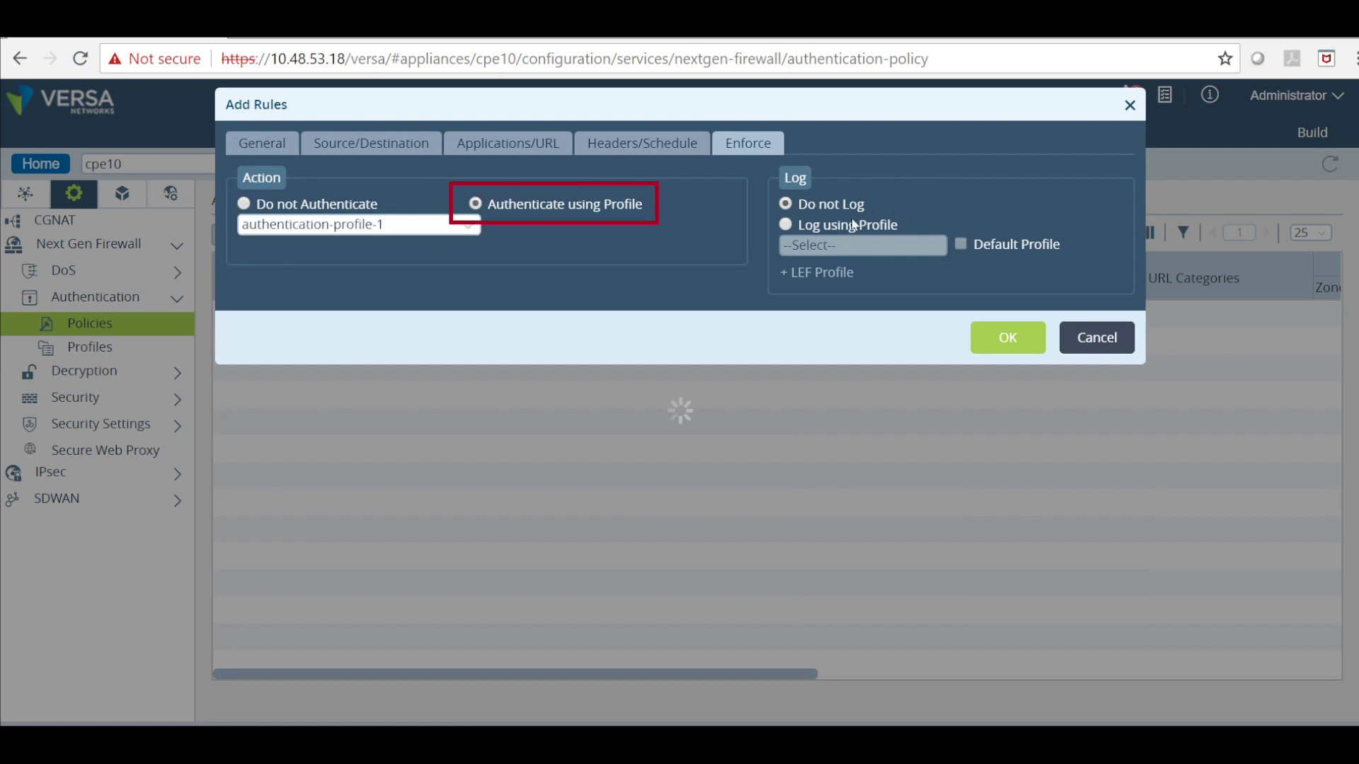
pyautogui.click(807, 225)
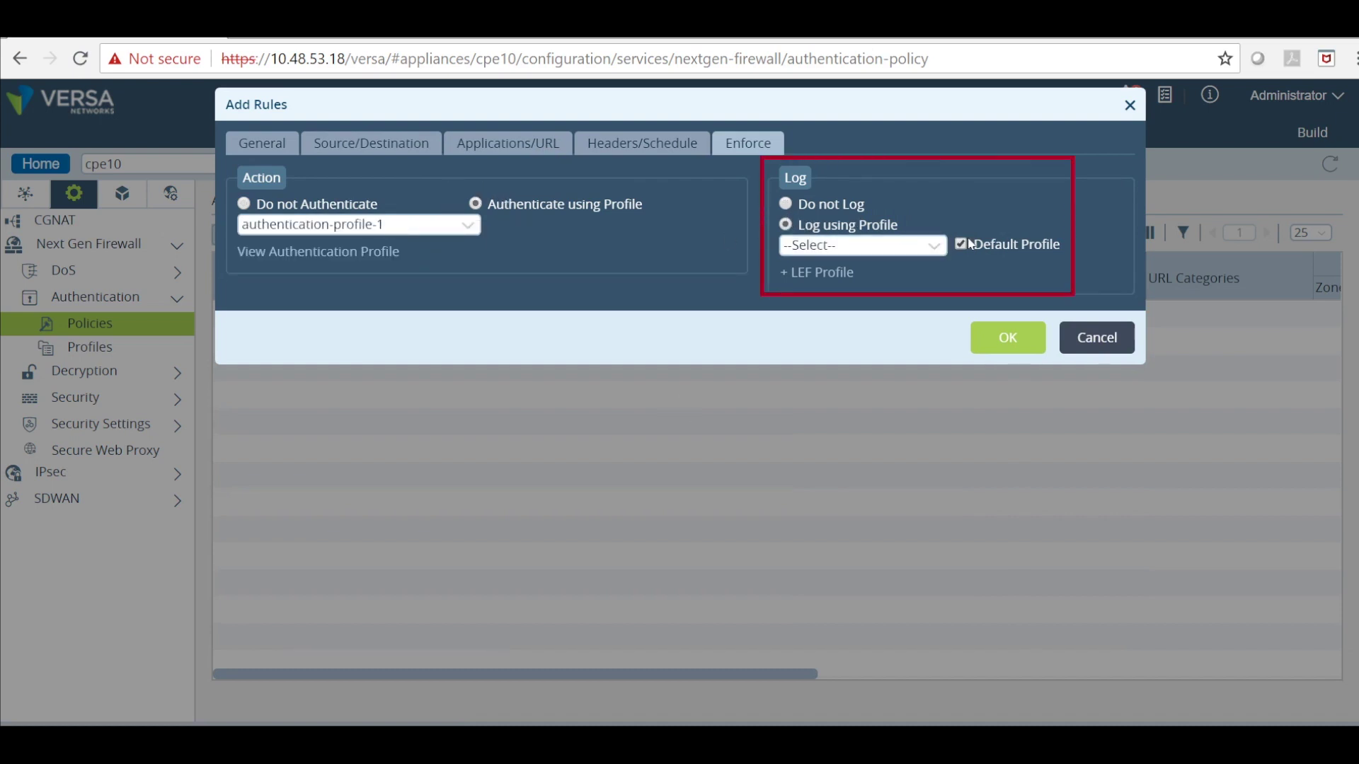
pyautogui.click(1008, 337)
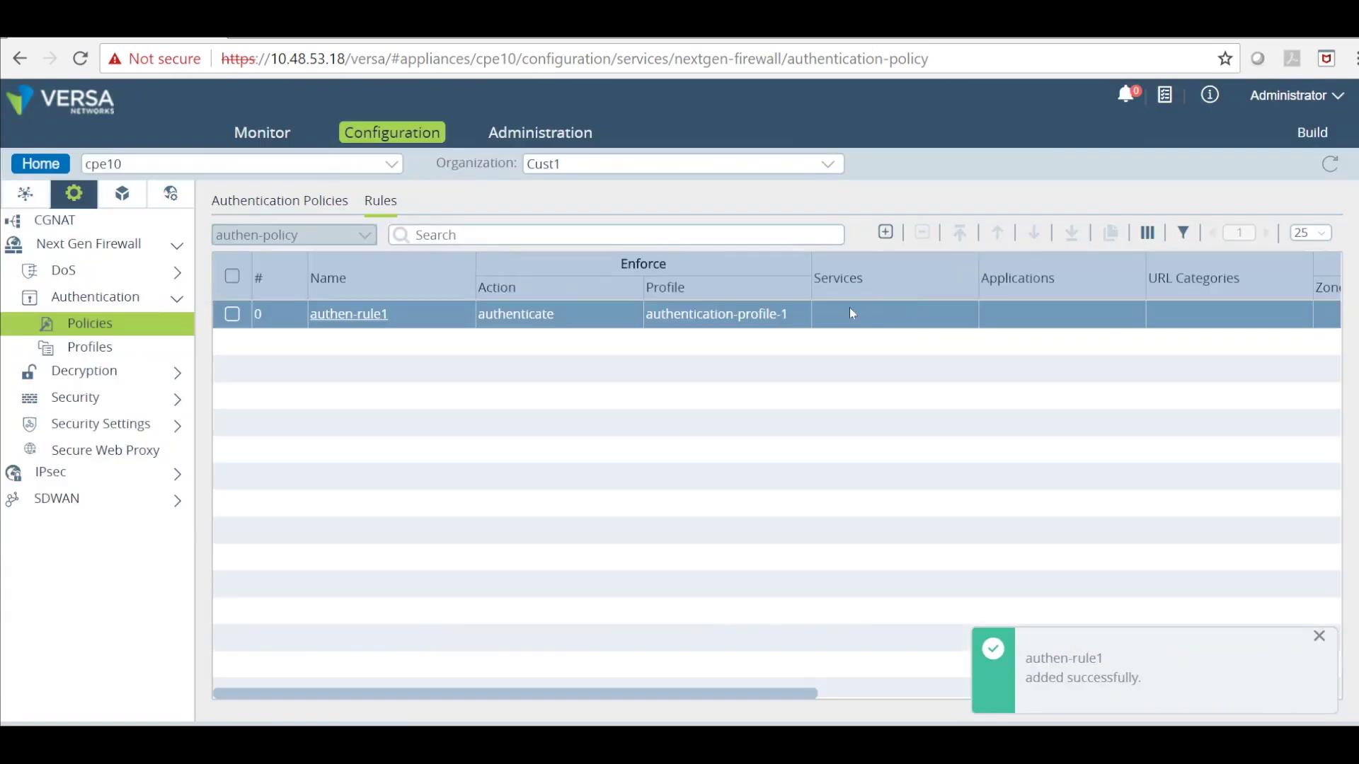
# Add decrypt-profile-1 with CA certificate Cert1 and SSL Forward Proxy decryption type.
pyautogui.click(127, 369)
pyautogui.click(85, 420)
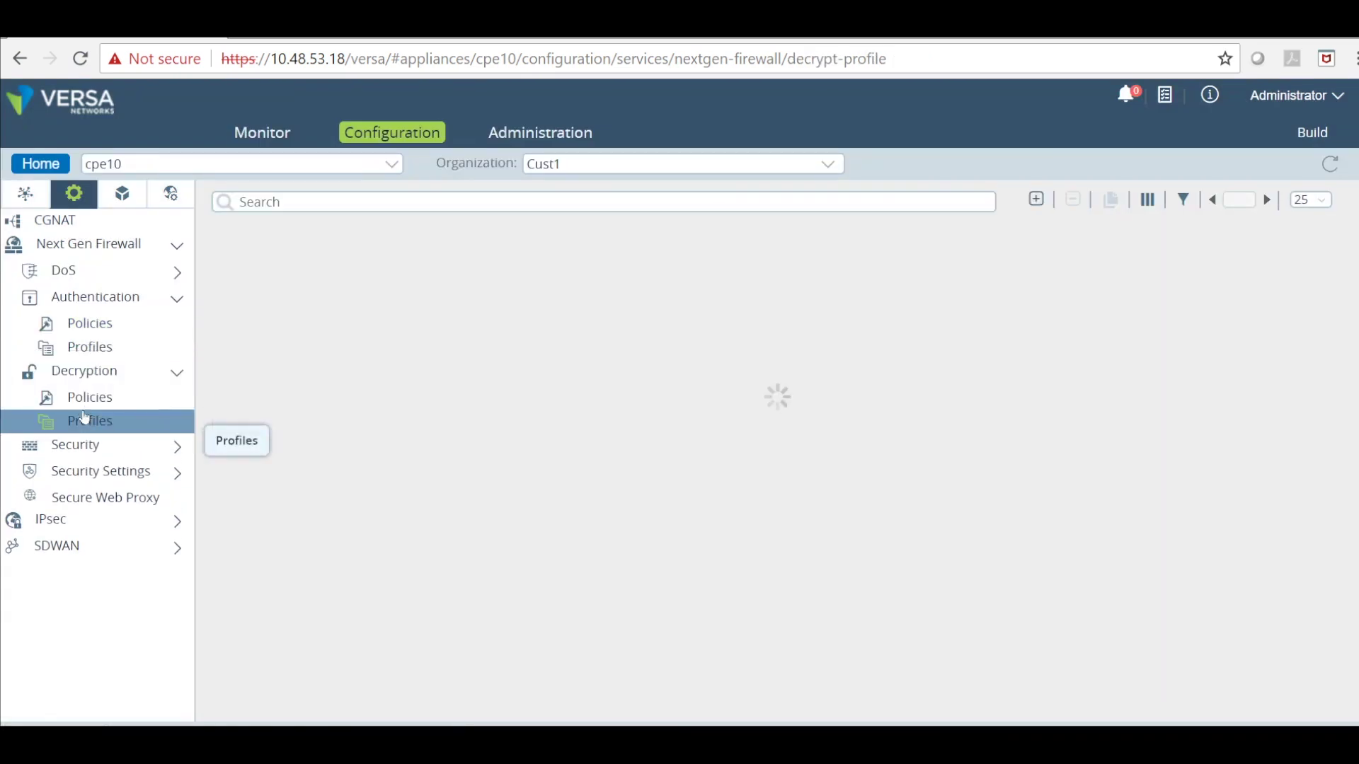
pyautogui.click(1036, 199)
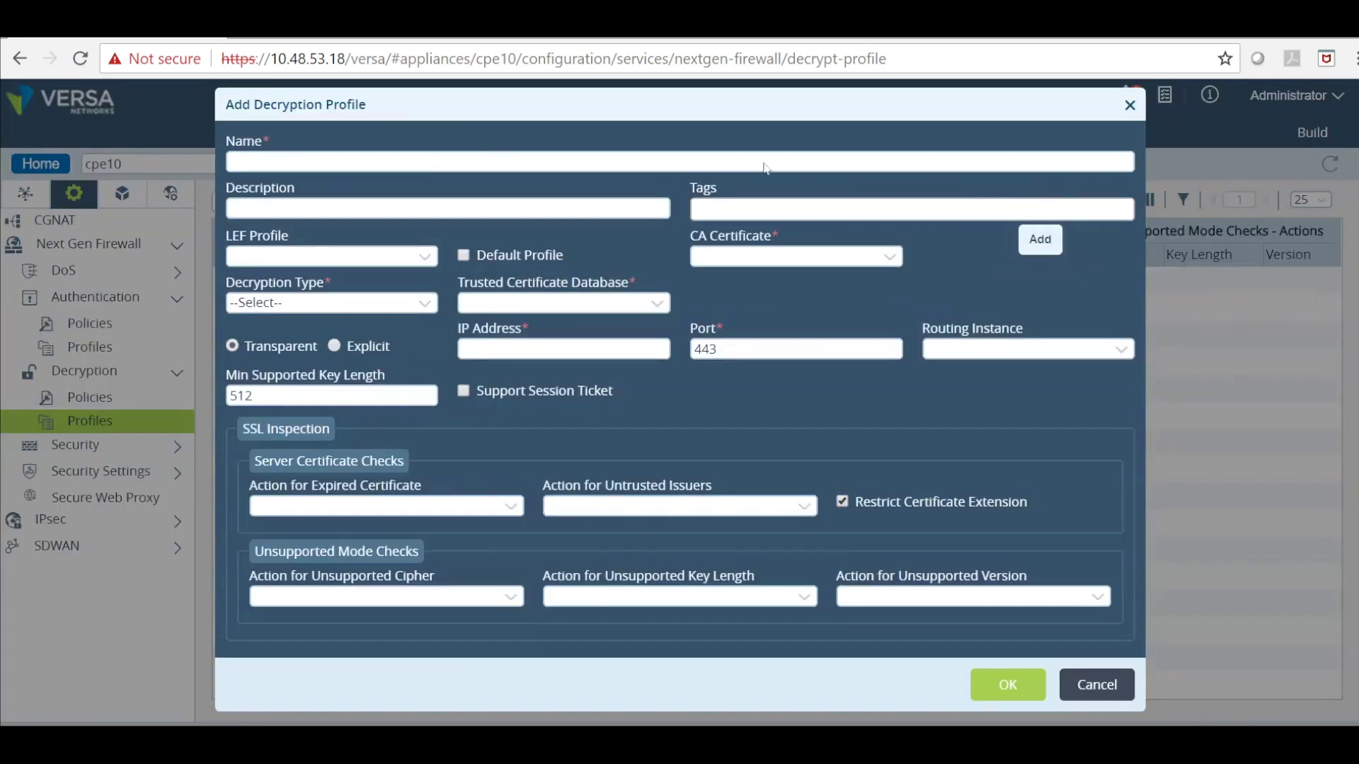
pyautogui.write('decrypt-profile')
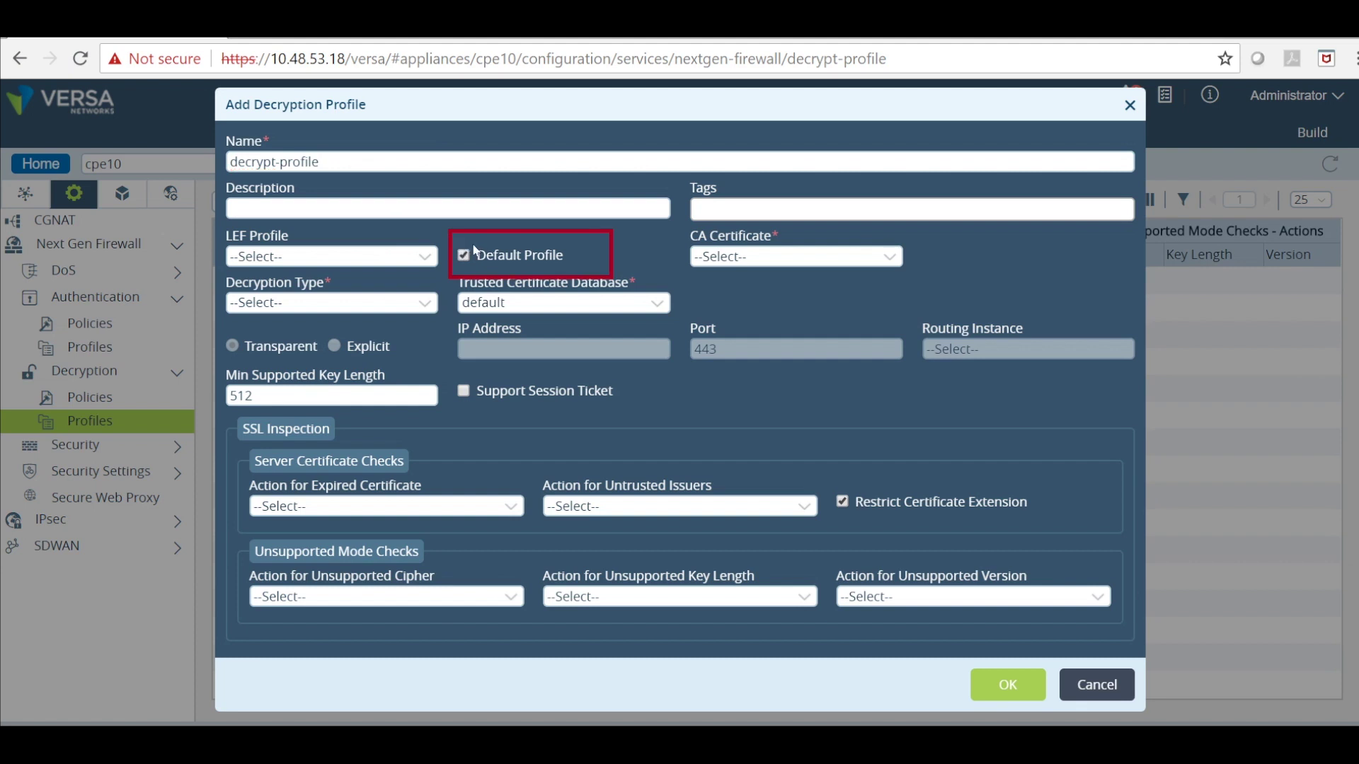
pyautogui.click(805, 255)
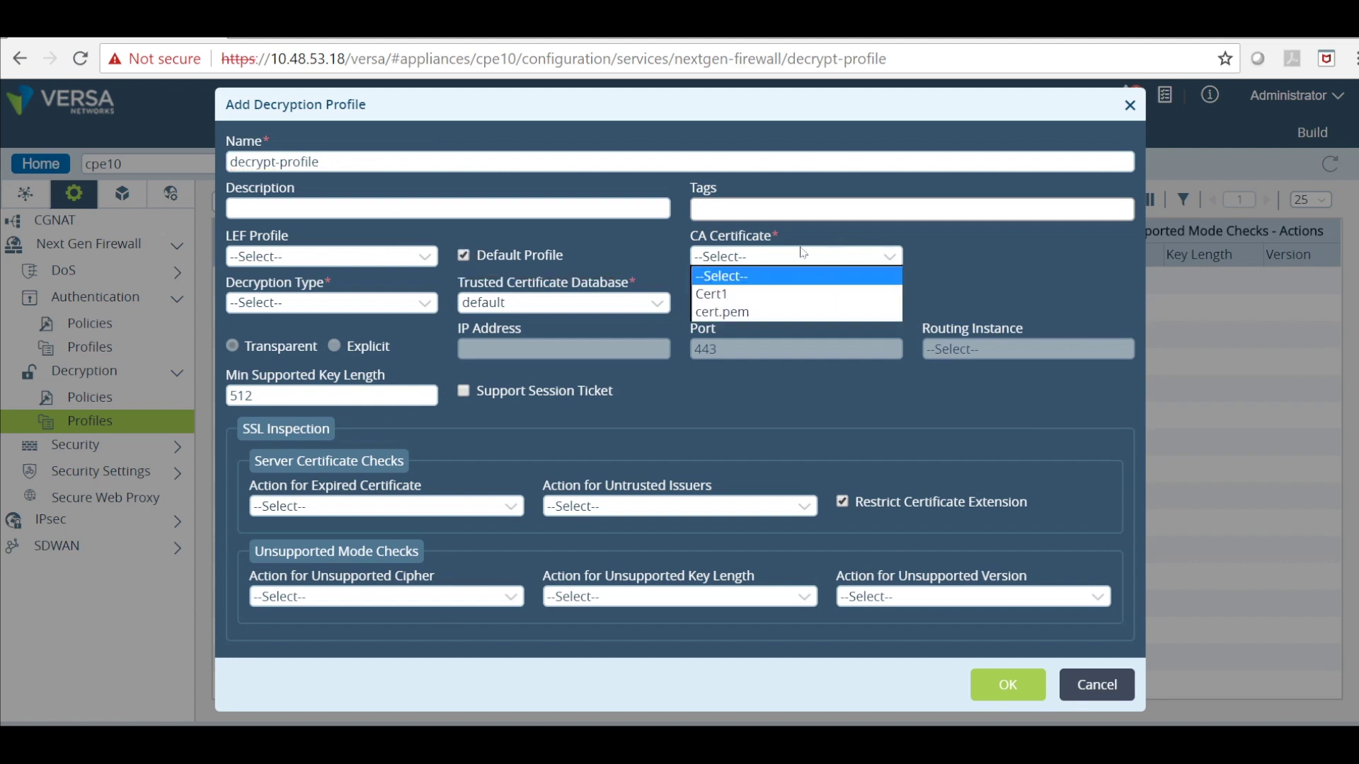
pyautogui.click(717, 293)
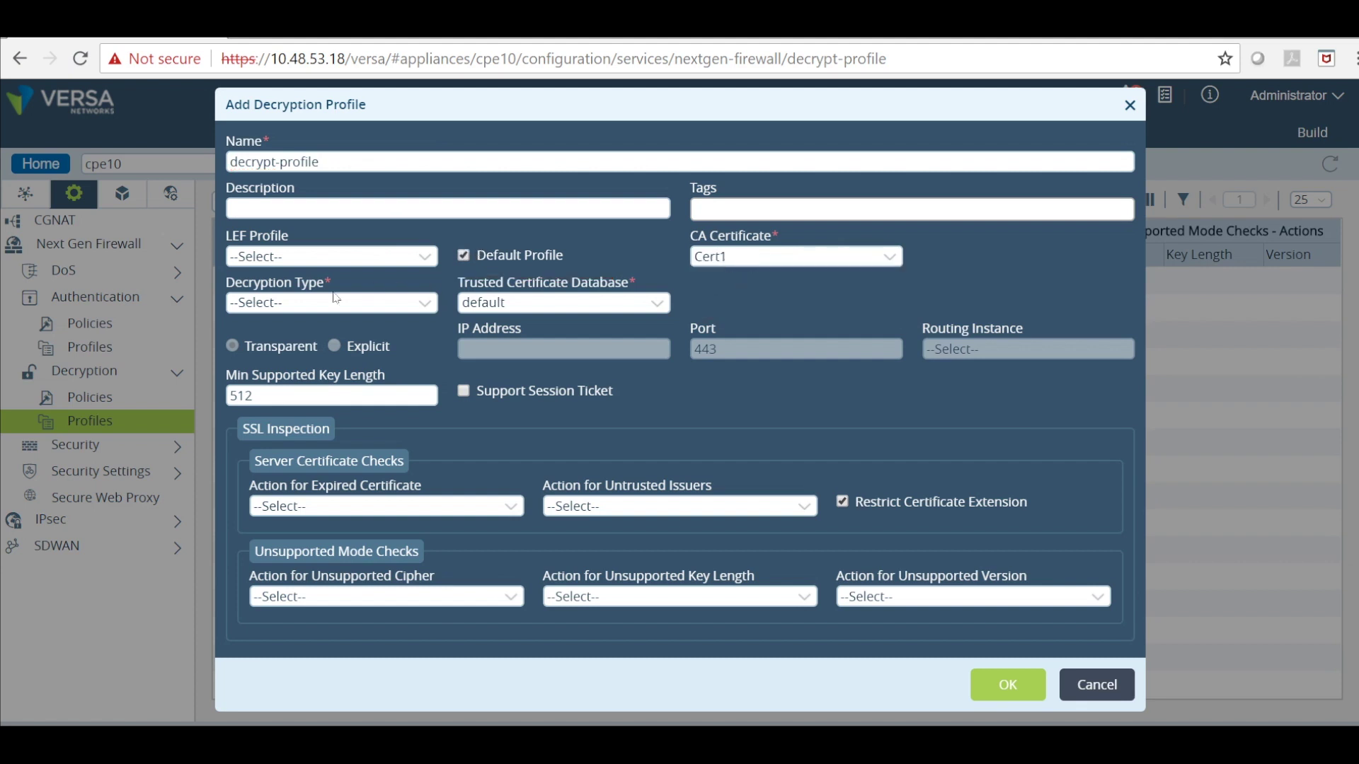
pyautogui.click(282, 302)
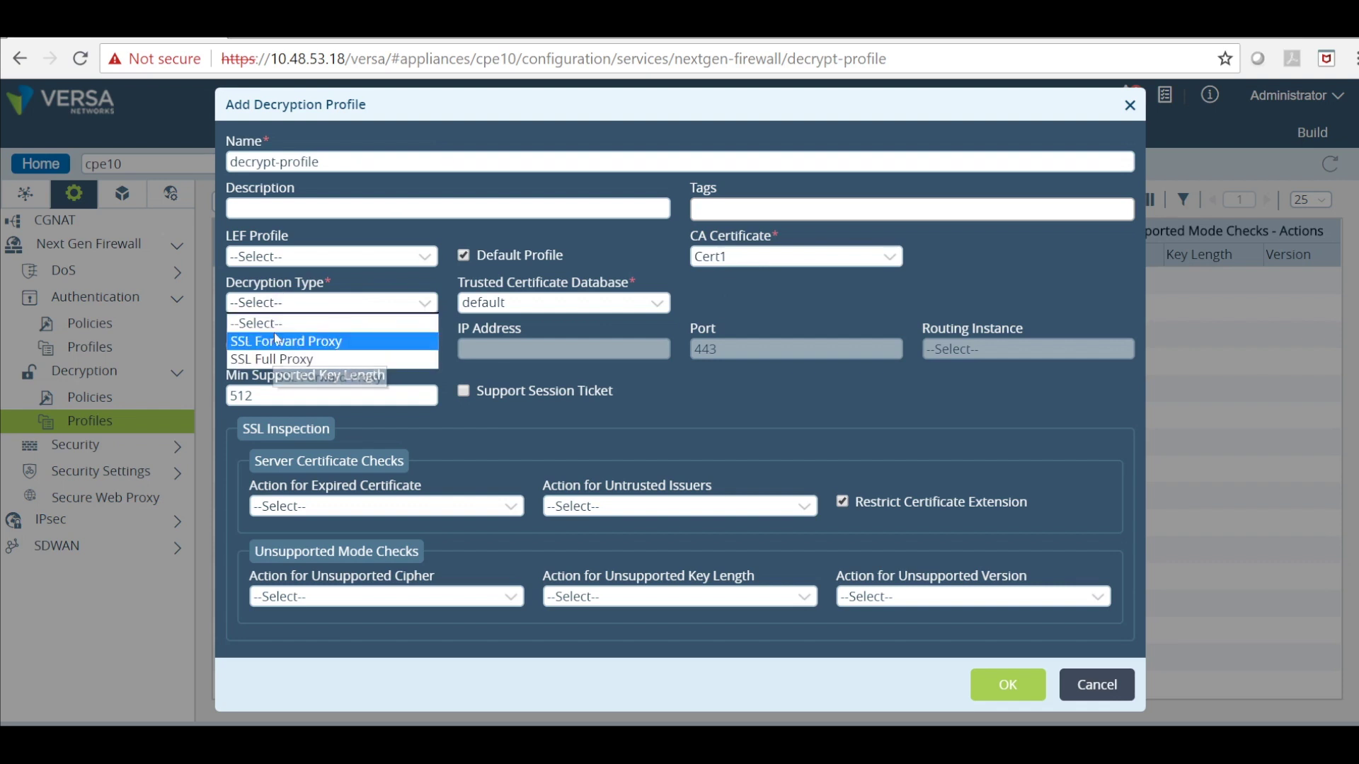
pyautogui.click(298, 342)
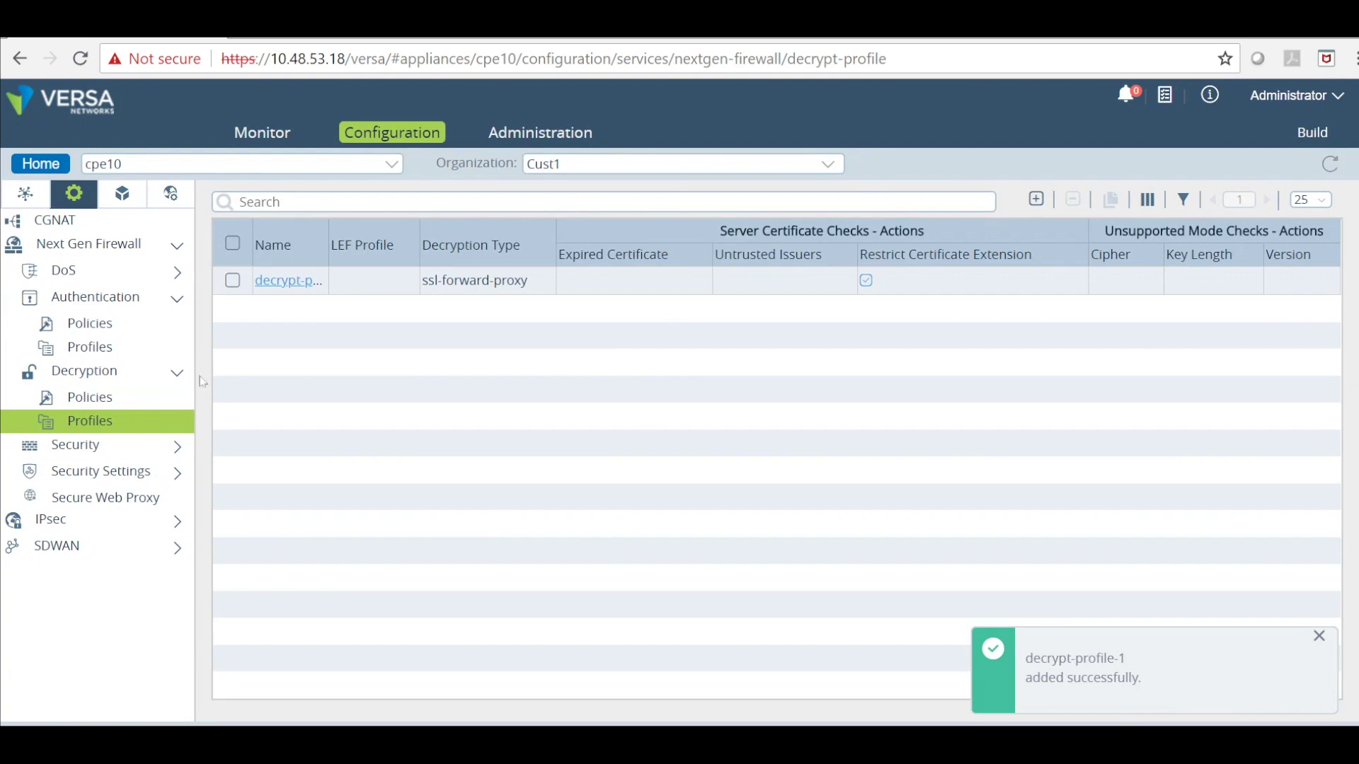
# Create a new decryption policy named decrypt-policy-1.
pyautogui.click(108, 394)
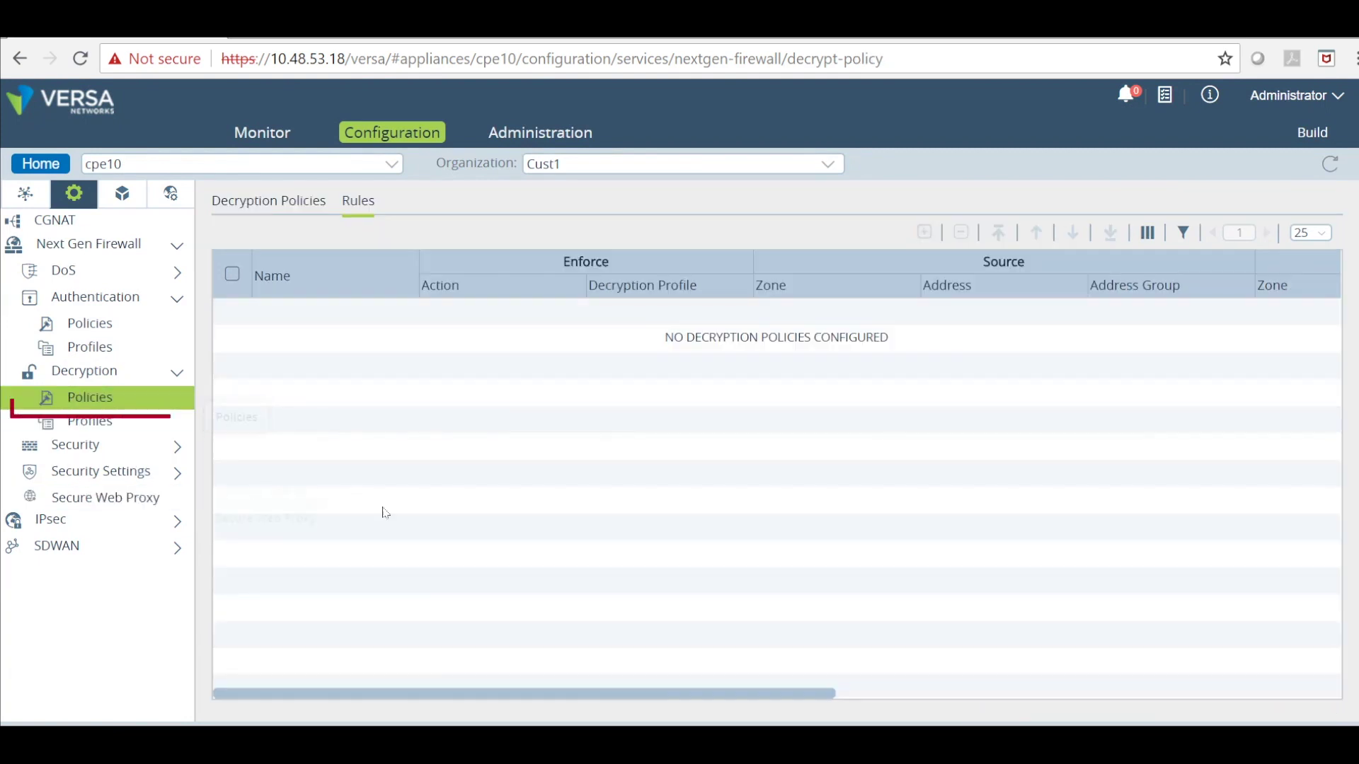
pyautogui.click(228, 193)
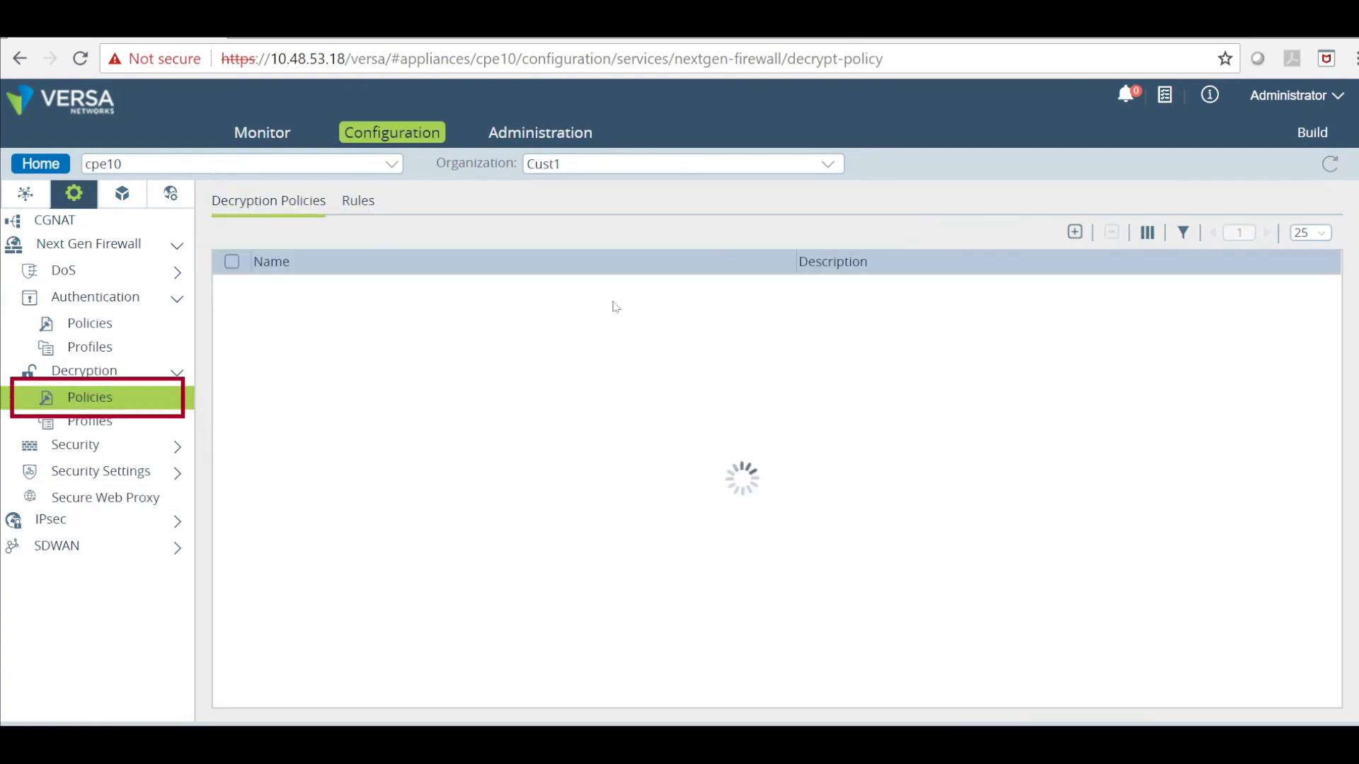
pyautogui.click(1075, 230)
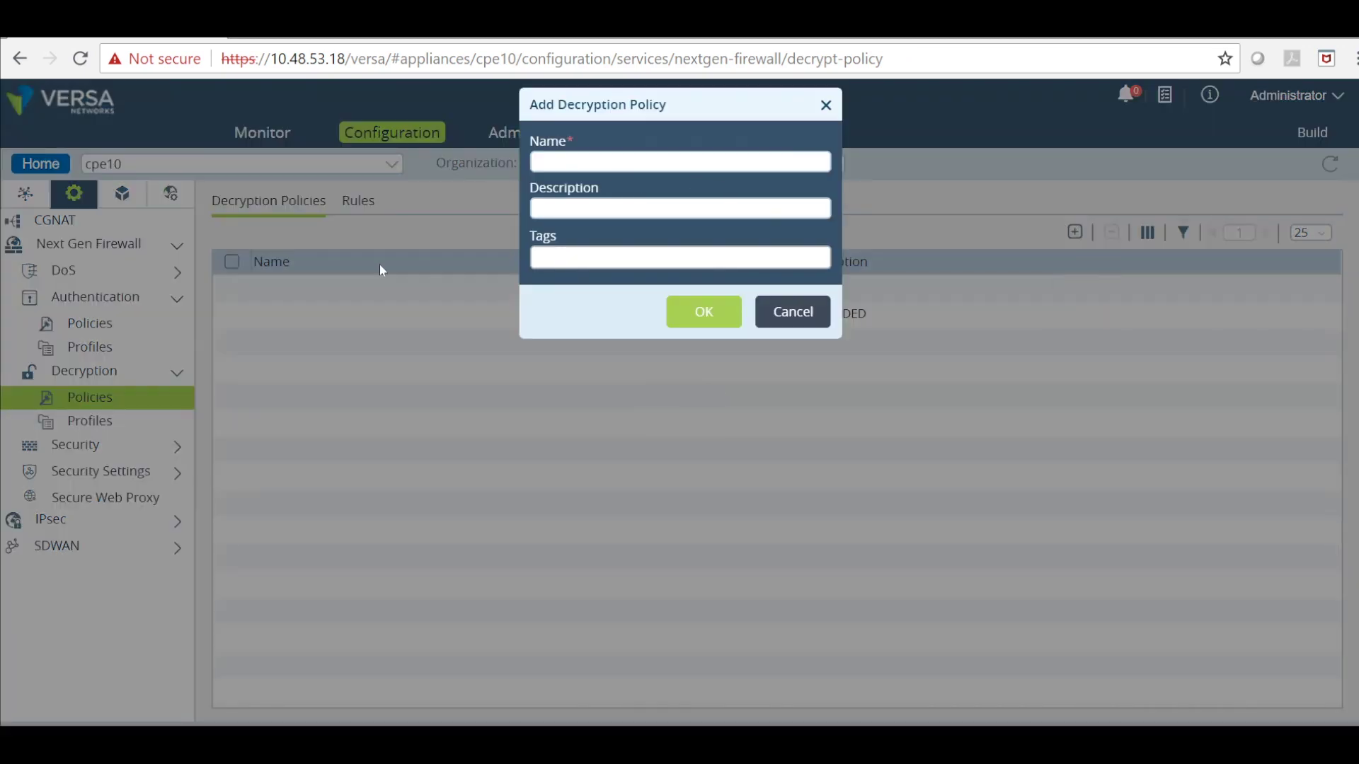
pyautogui.write('decrypt-policy01')
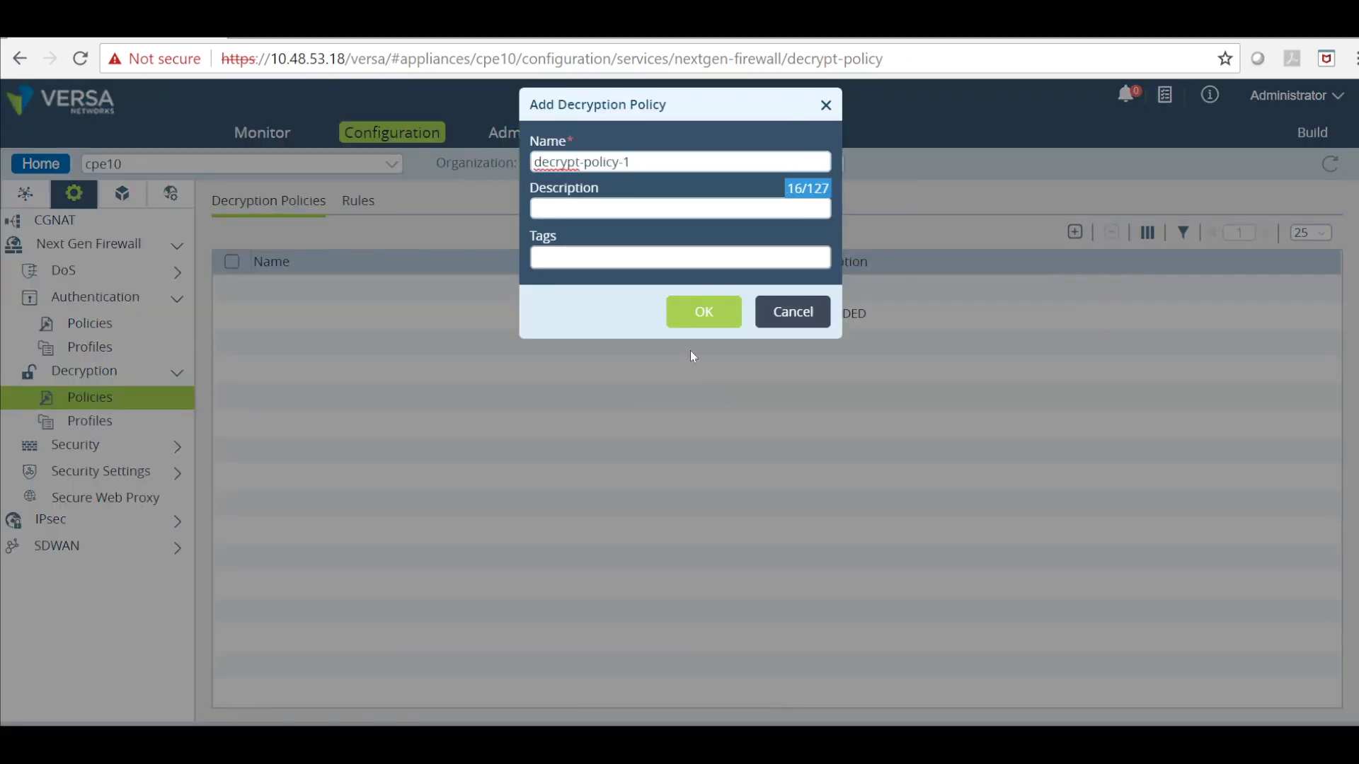
pyautogui.click(686, 309)
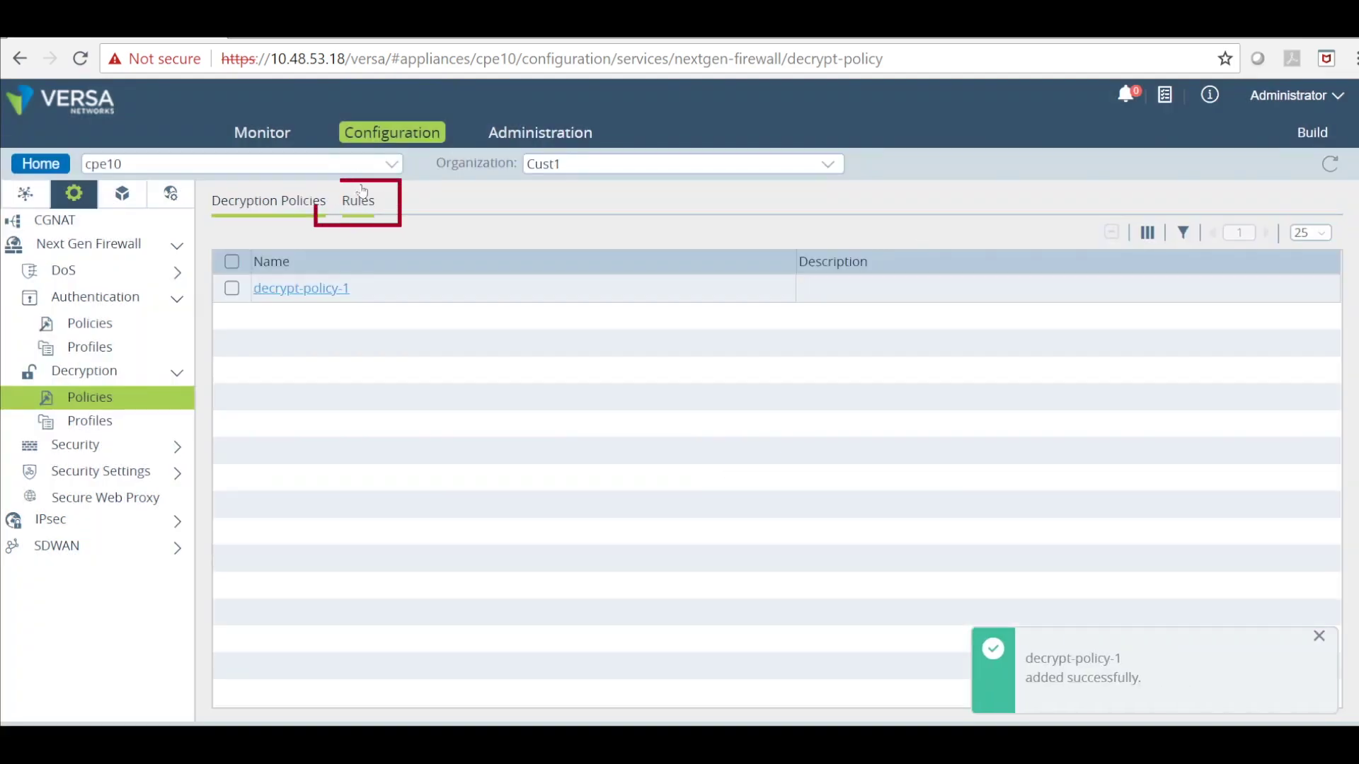
# Add rule allow-all to the policy with action decrypt and profile decrypt-profile-1.
pyautogui.click(358, 201)
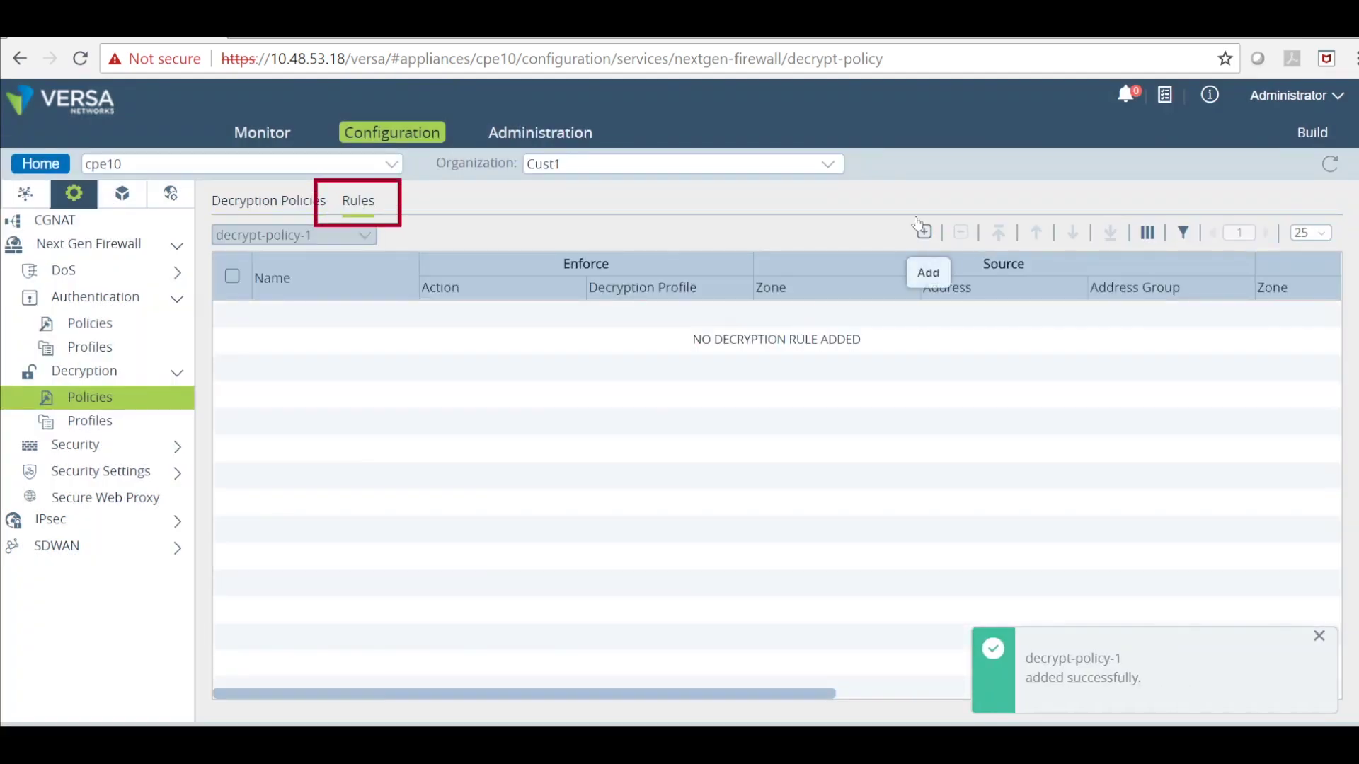
pyautogui.click(923, 233)
pyautogui.write('all')
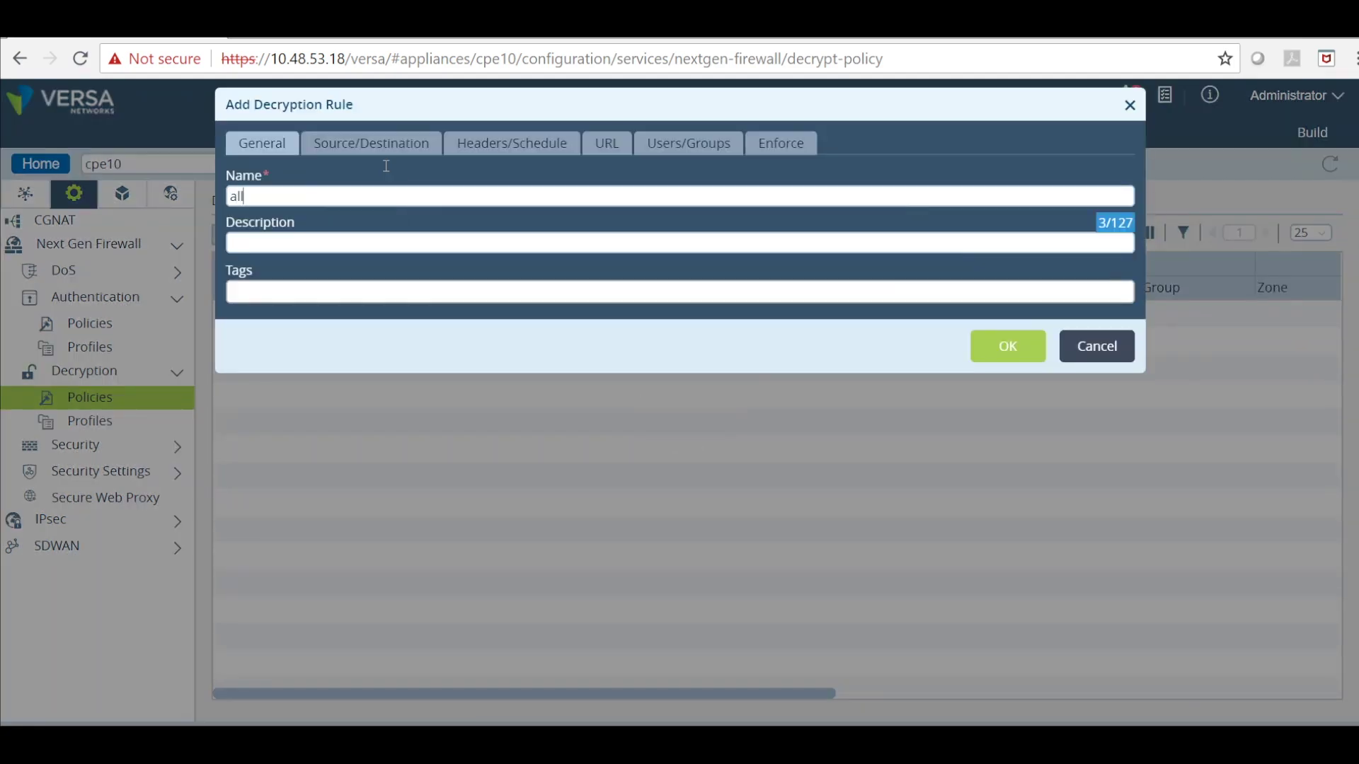
pyautogui.write('ow-all')
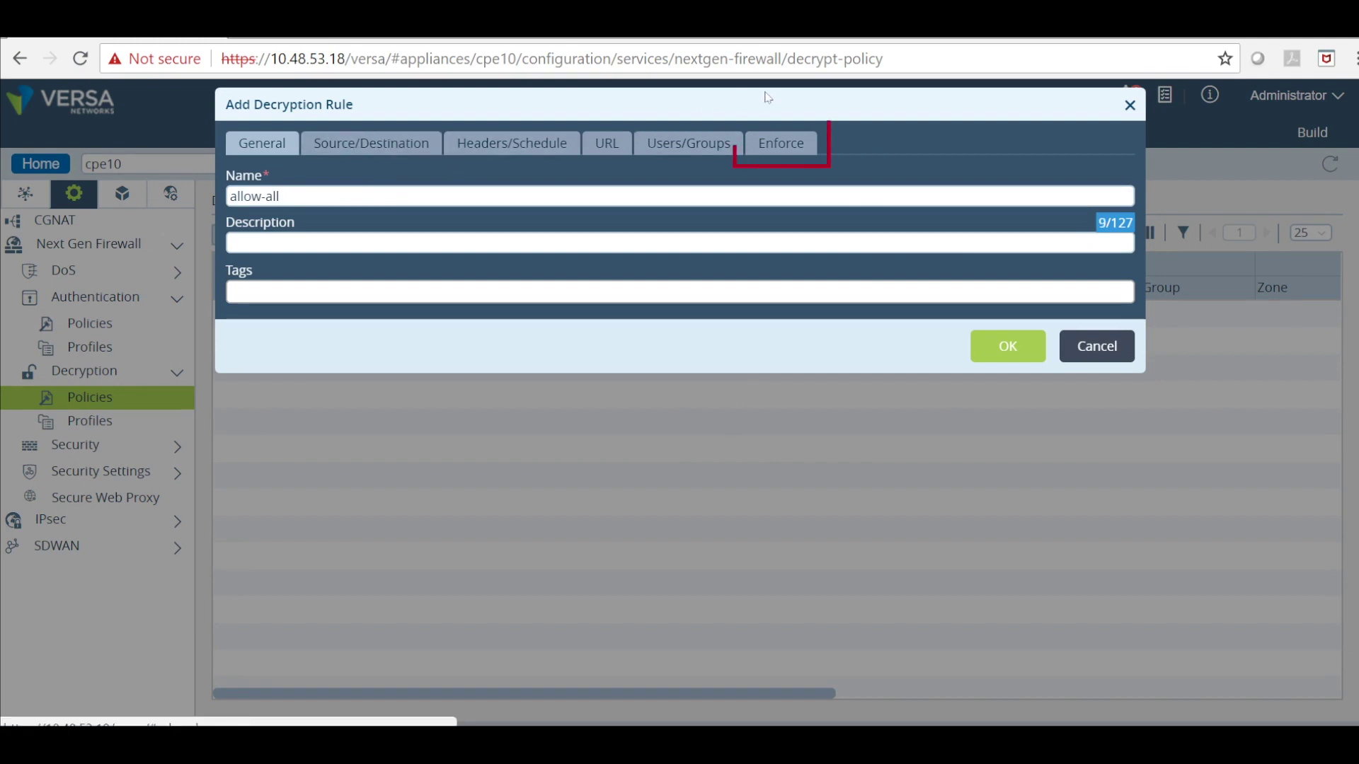
pyautogui.click(793, 139)
pyautogui.click(369, 195)
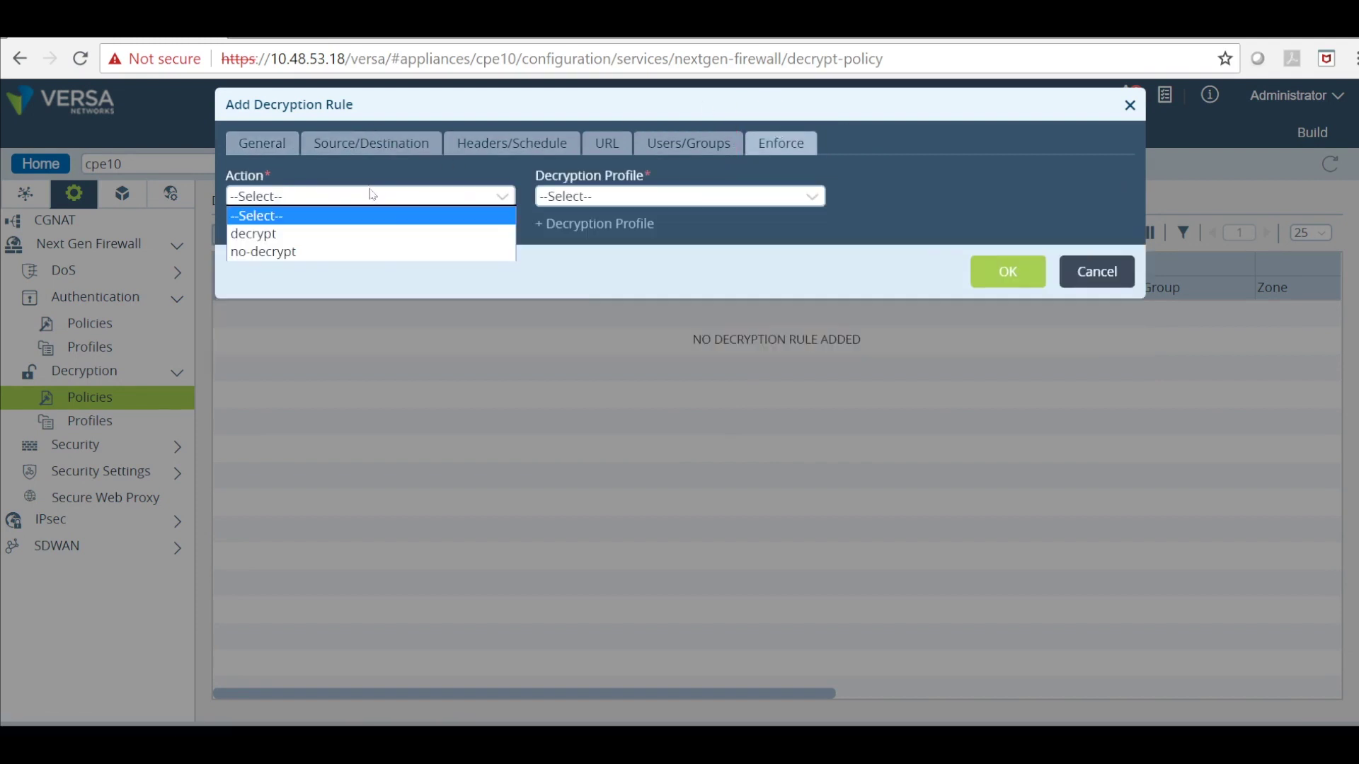
pyautogui.click(363, 226)
pyautogui.click(655, 196)
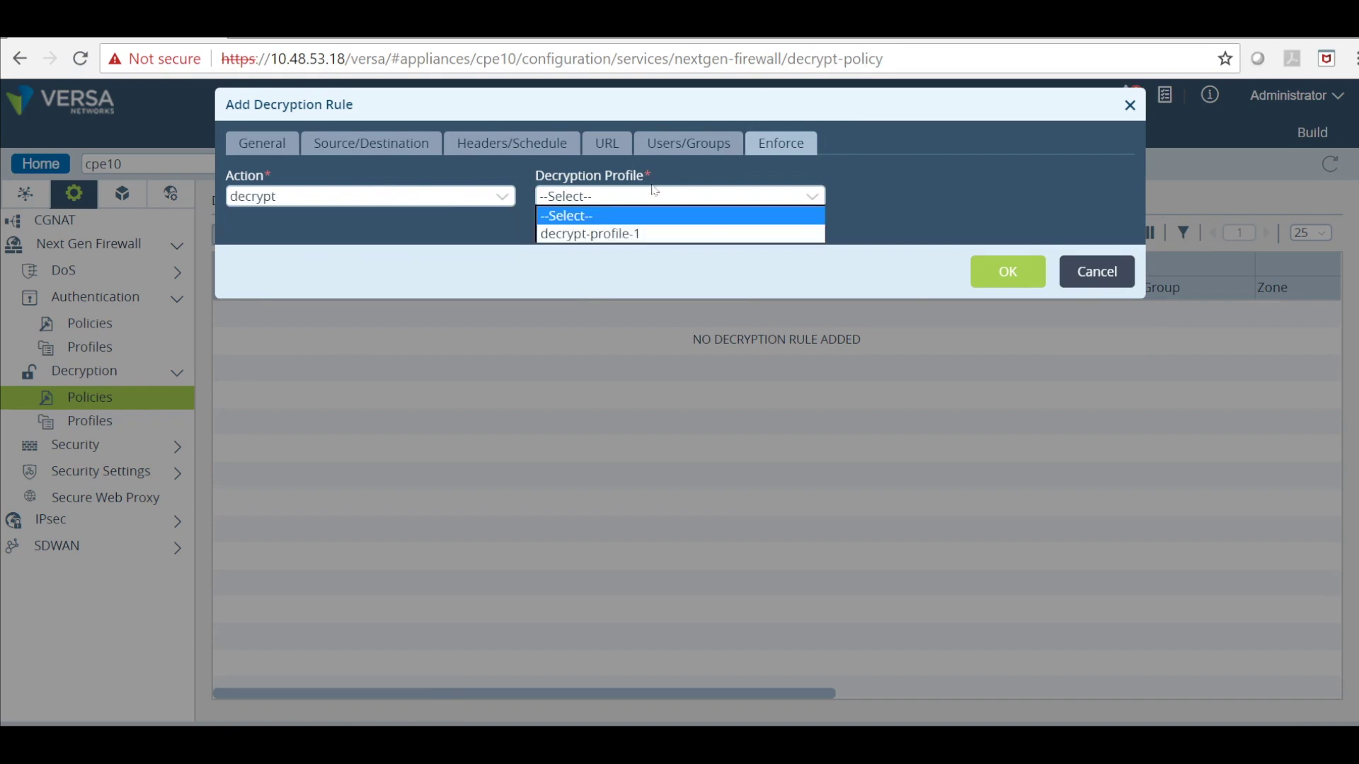
pyautogui.click(643, 226)
pyautogui.click(1002, 260)
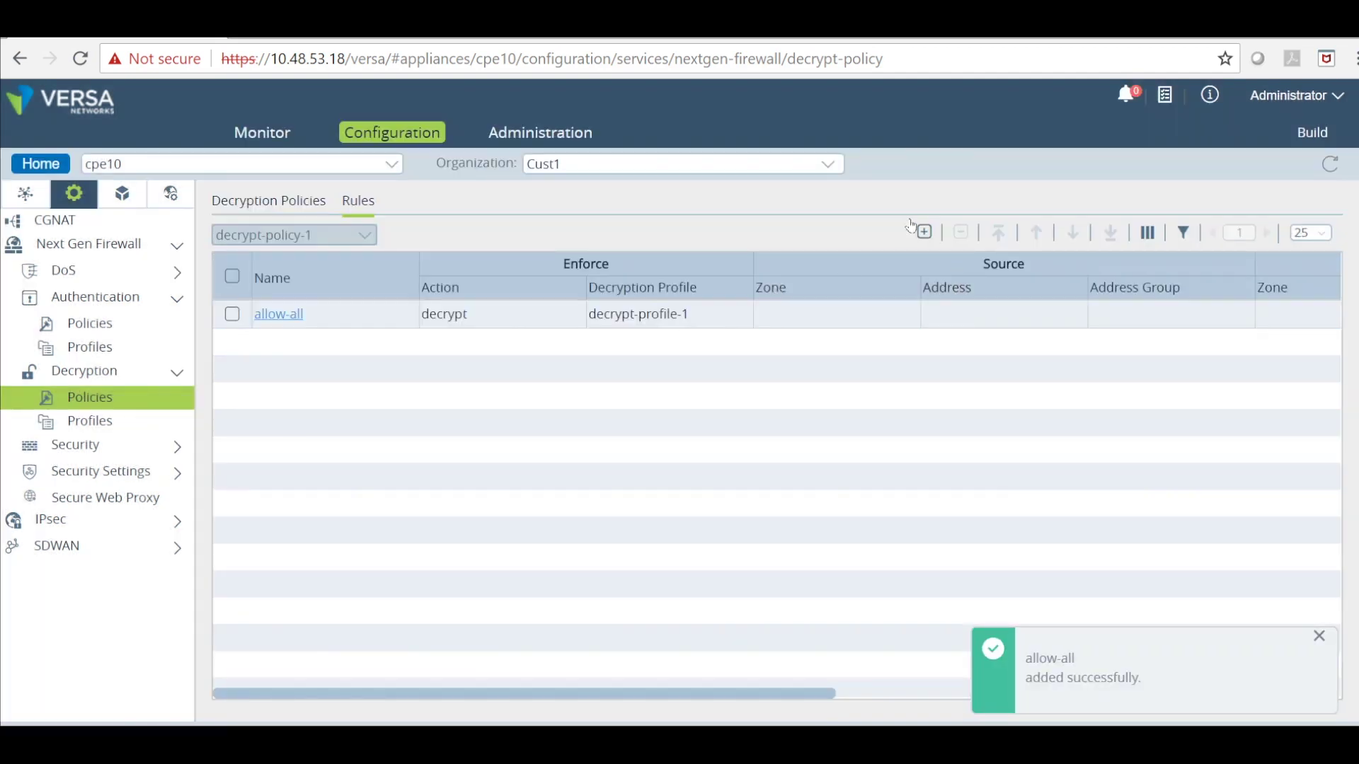
# Start rule matched-rule, matching Known users with user group profile ldap-user-group-add.
pyautogui.click(923, 232)
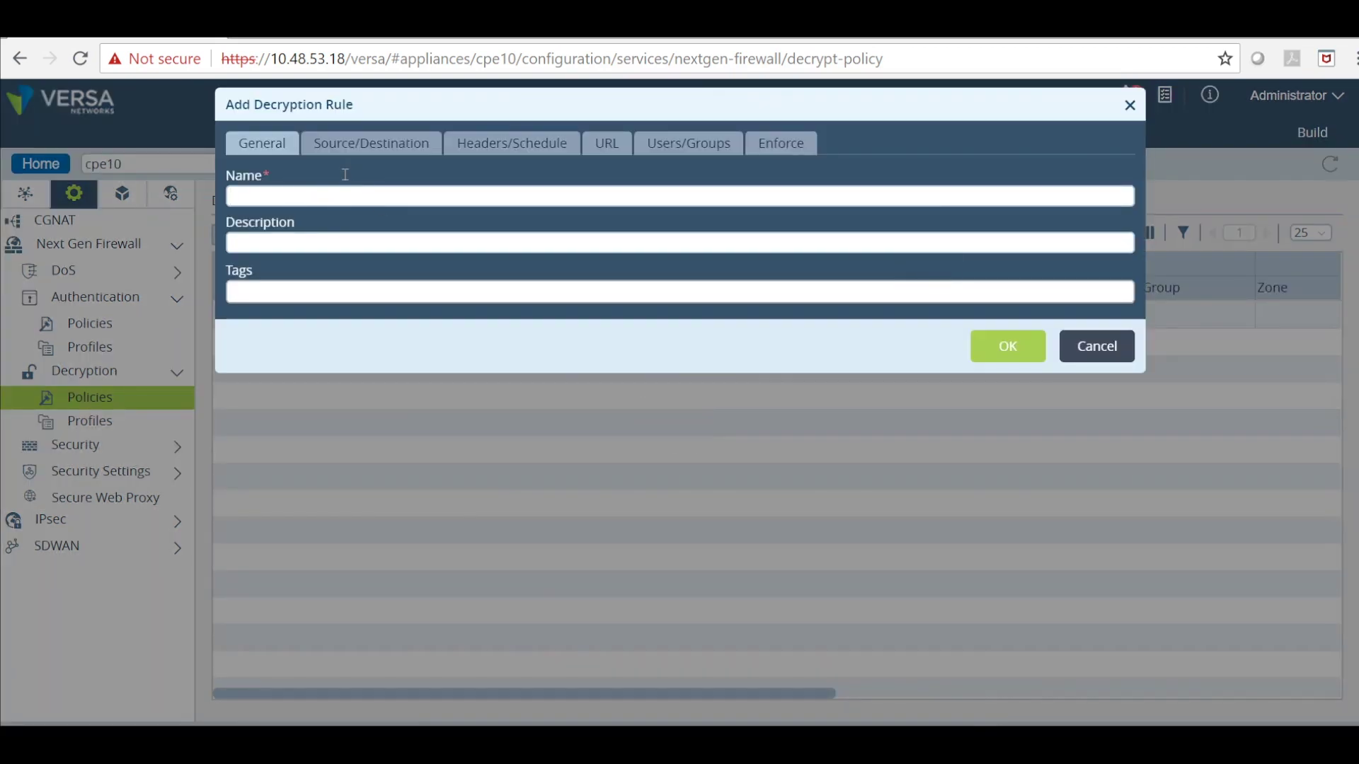
pyautogui.write('matched-rule')
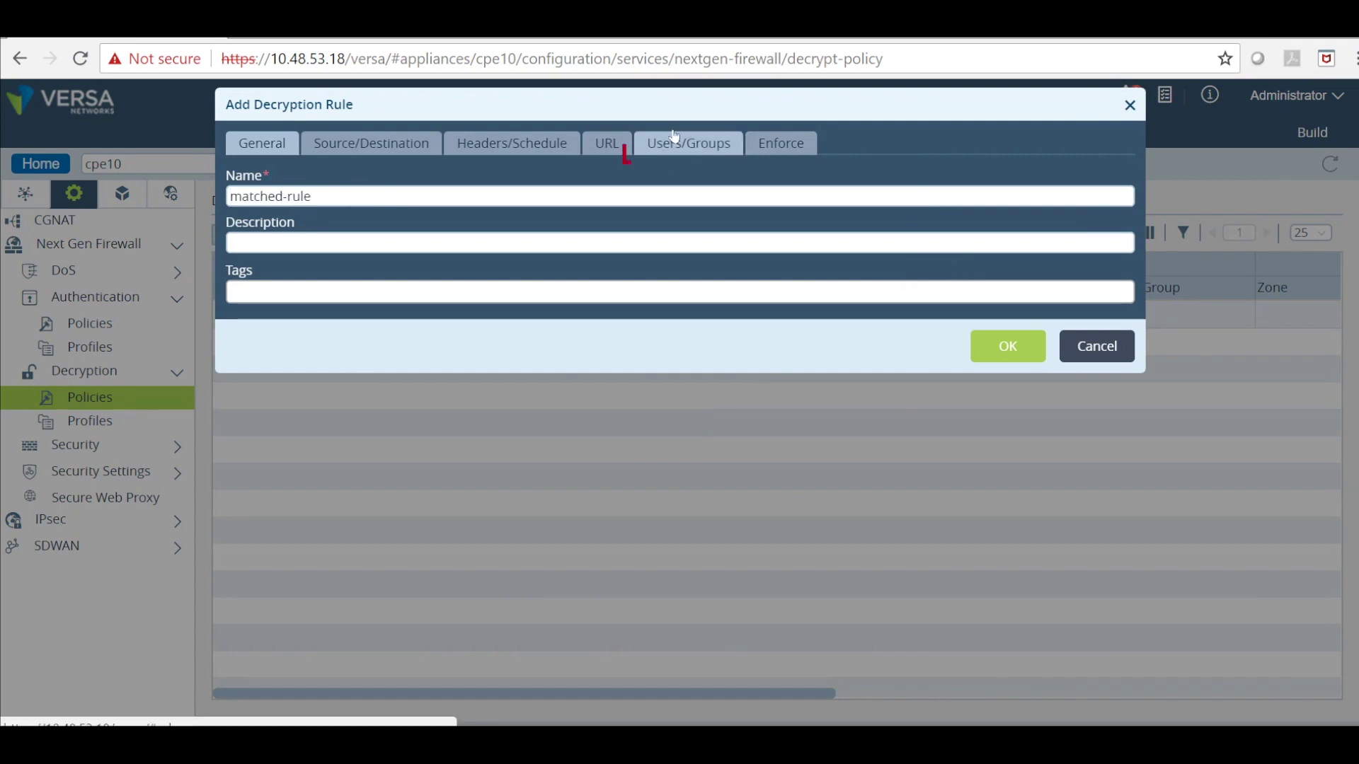
pyautogui.click(655, 142)
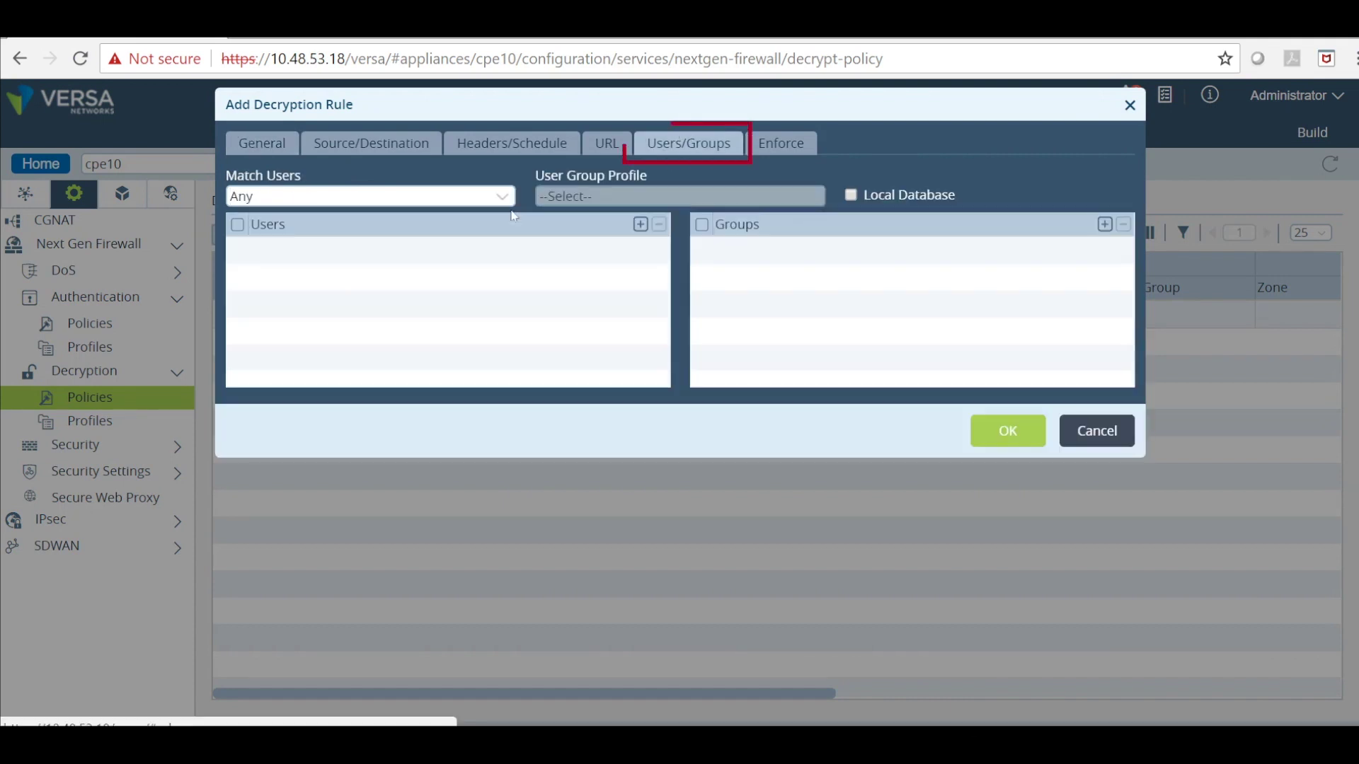
pyautogui.click(363, 193)
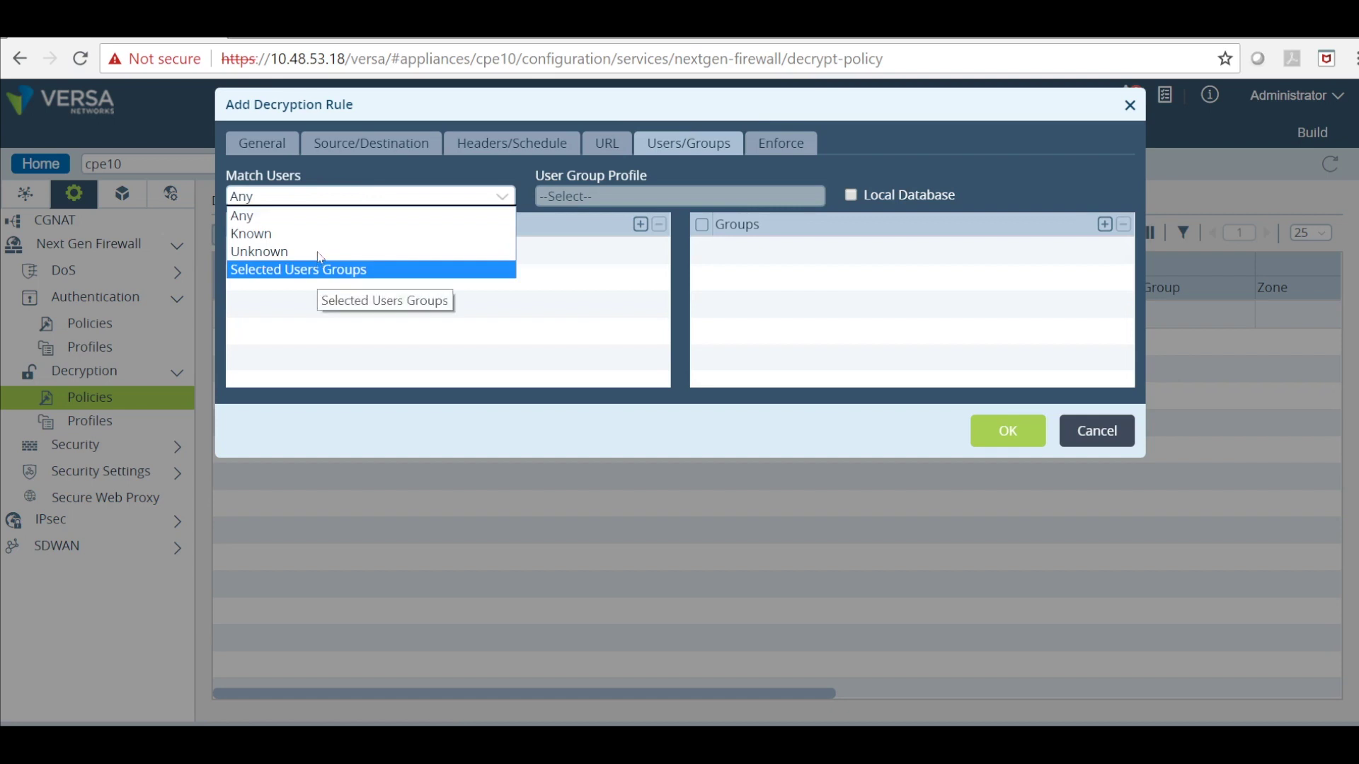
pyautogui.click(319, 267)
pyautogui.click(637, 194)
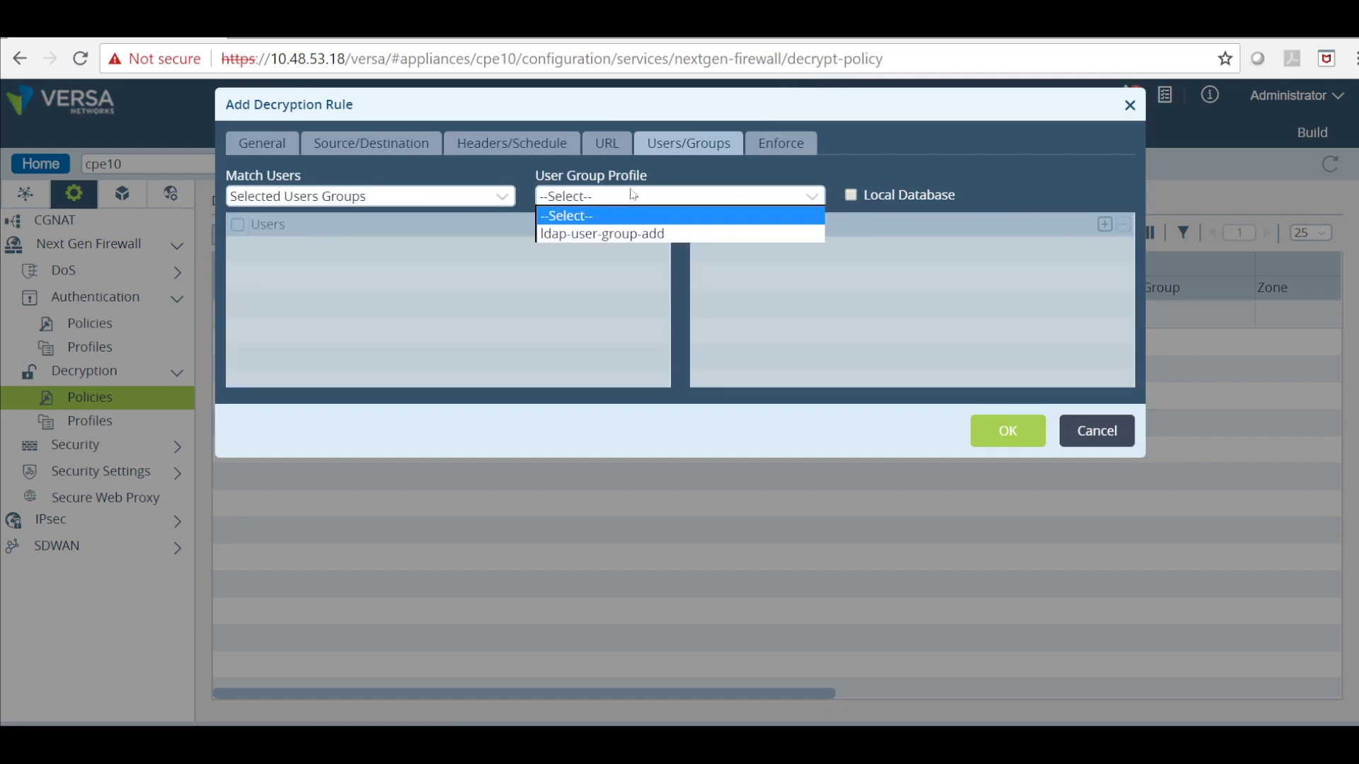
pyautogui.click(629, 226)
pyautogui.click(640, 224)
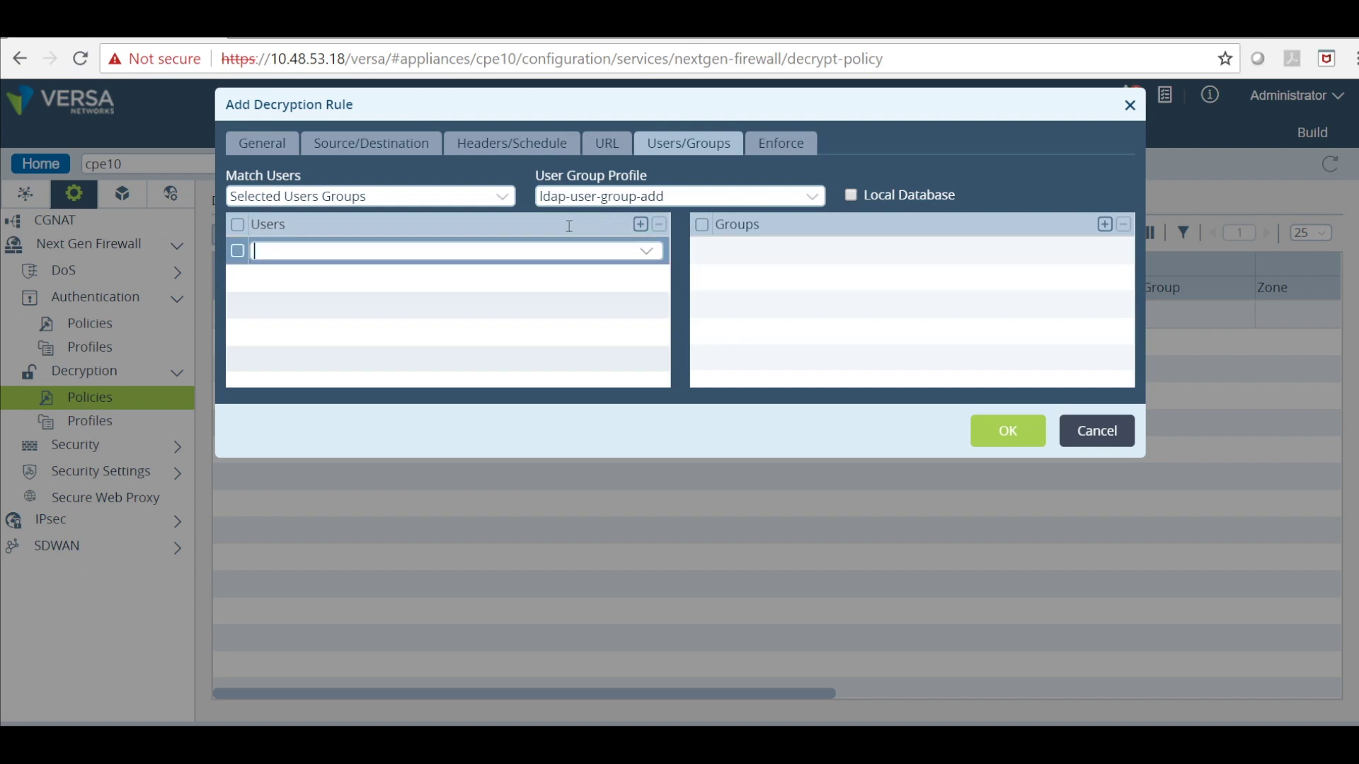
pyautogui.write('fred')
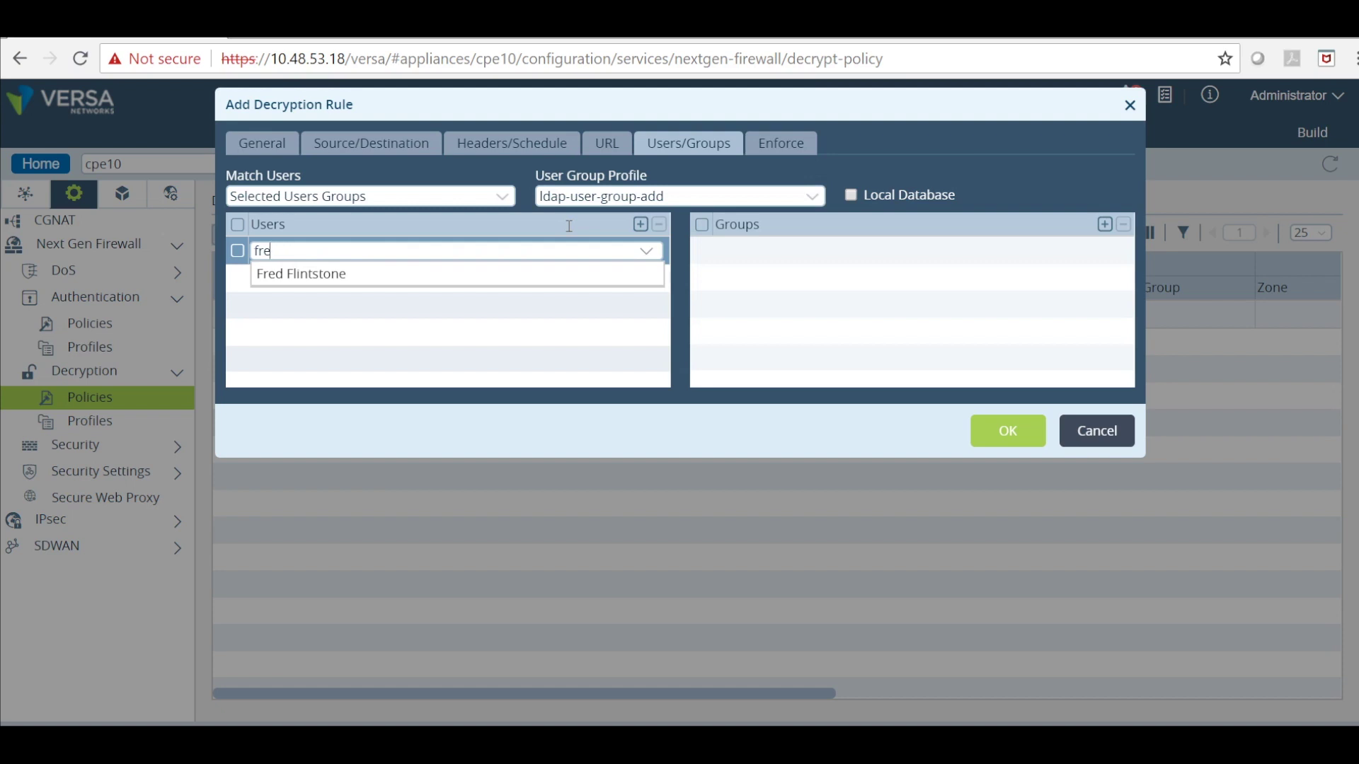
pyautogui.press('BackSpace')
pyautogui.press('BackSpace')
pyautogui.press('BackSpace')
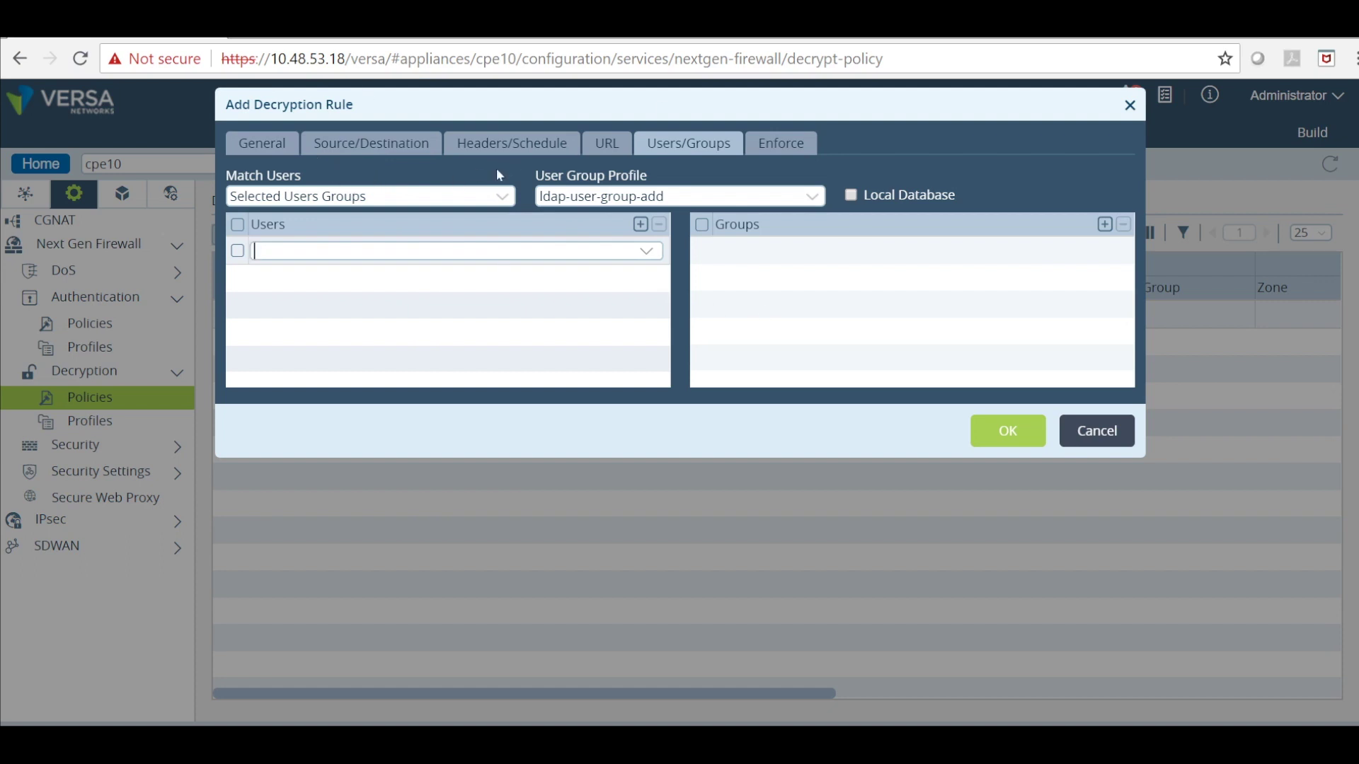
pyautogui.click(423, 190)
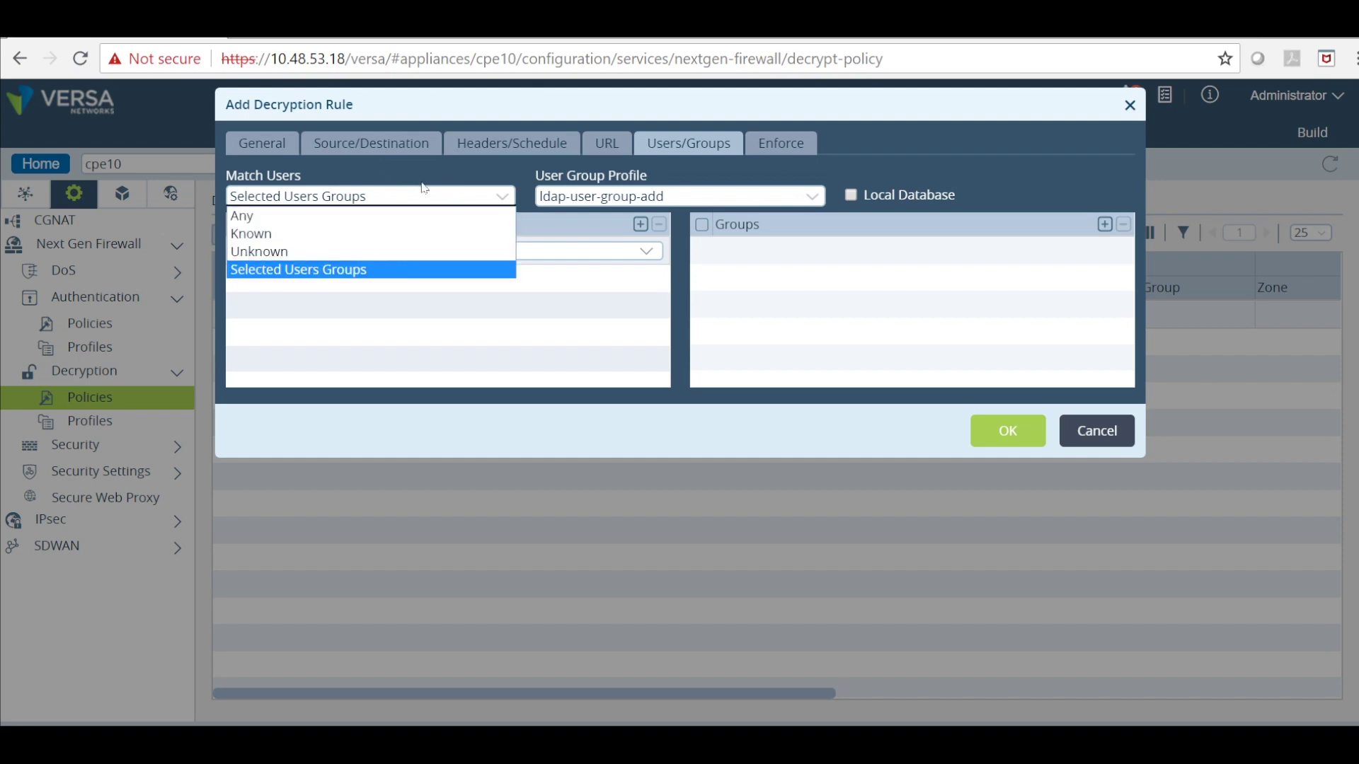
pyautogui.click(406, 234)
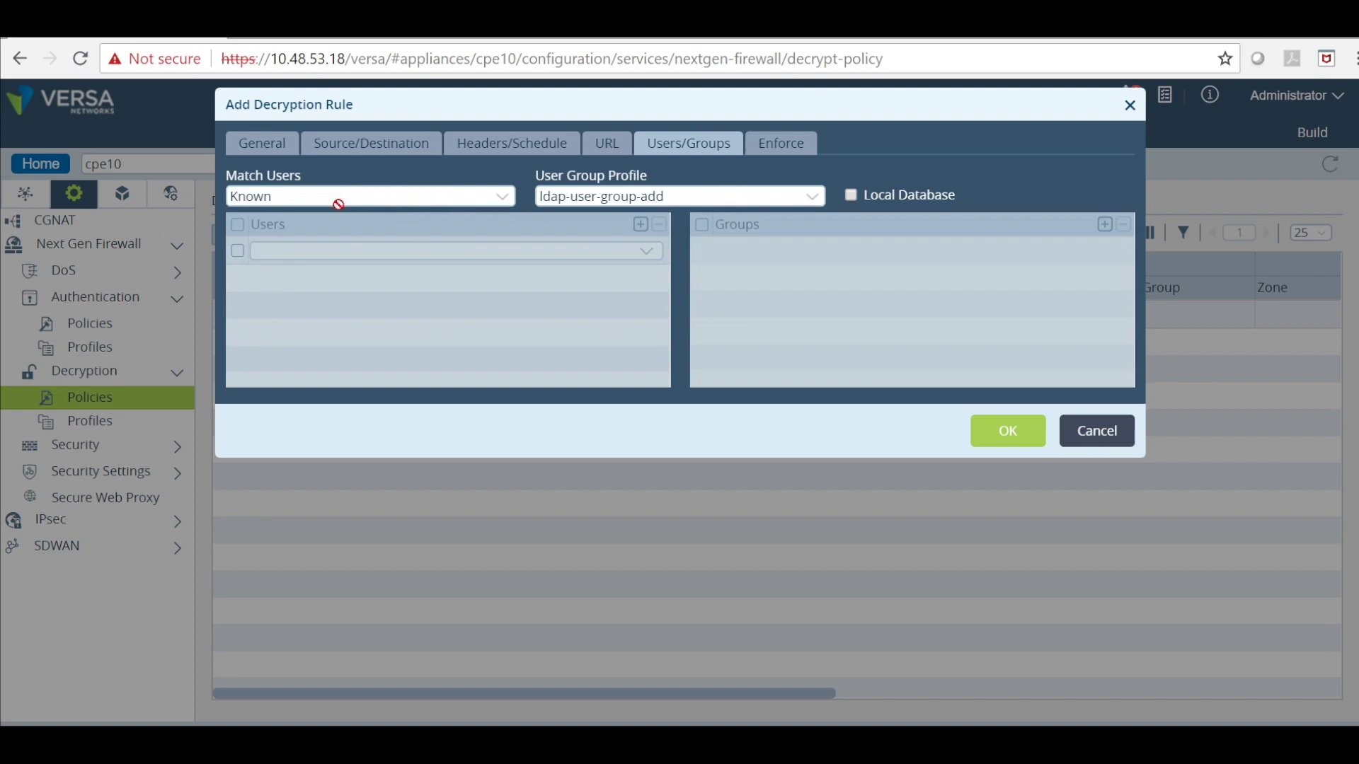
# Set matched-rule's enforcement to no-decrypt with profile decrypt-profile-1.
pyautogui.click(777, 135)
pyautogui.click(353, 192)
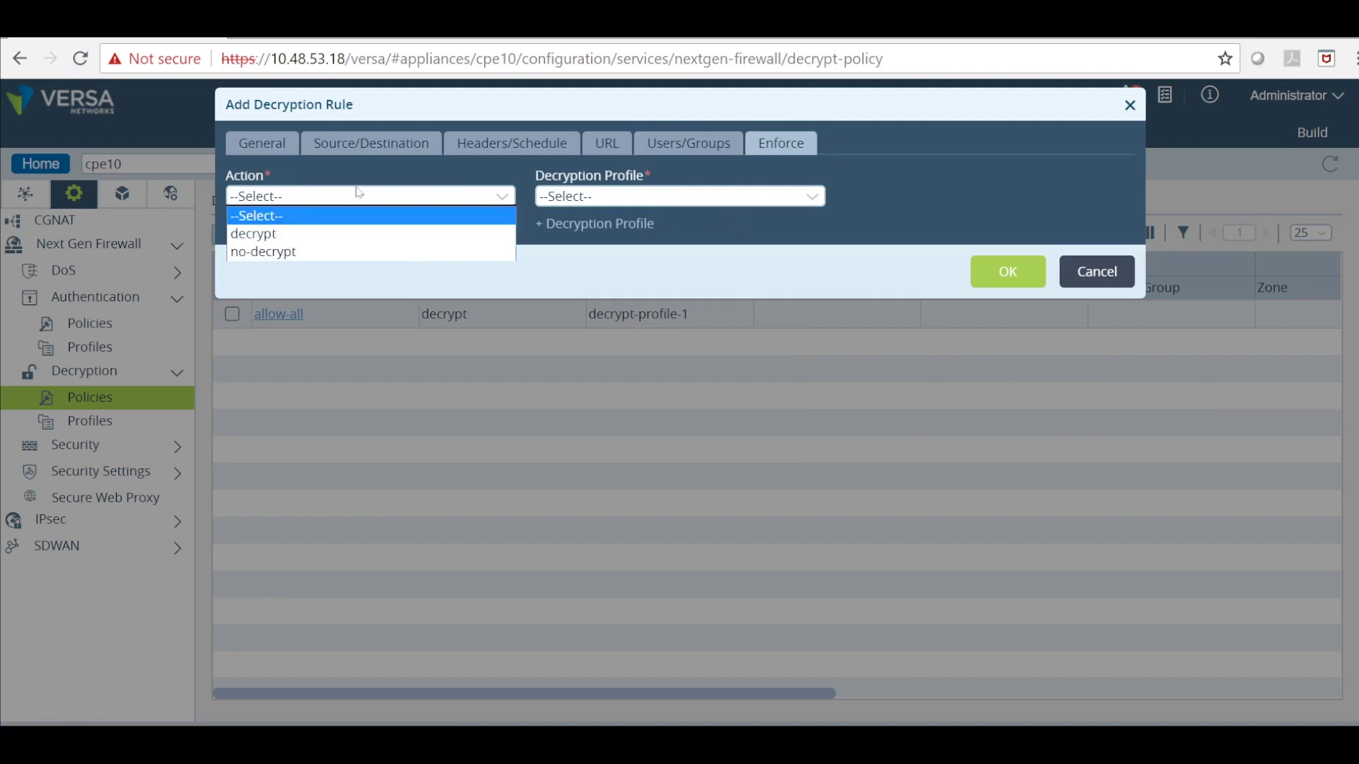
pyautogui.click(329, 241)
pyautogui.click(670, 192)
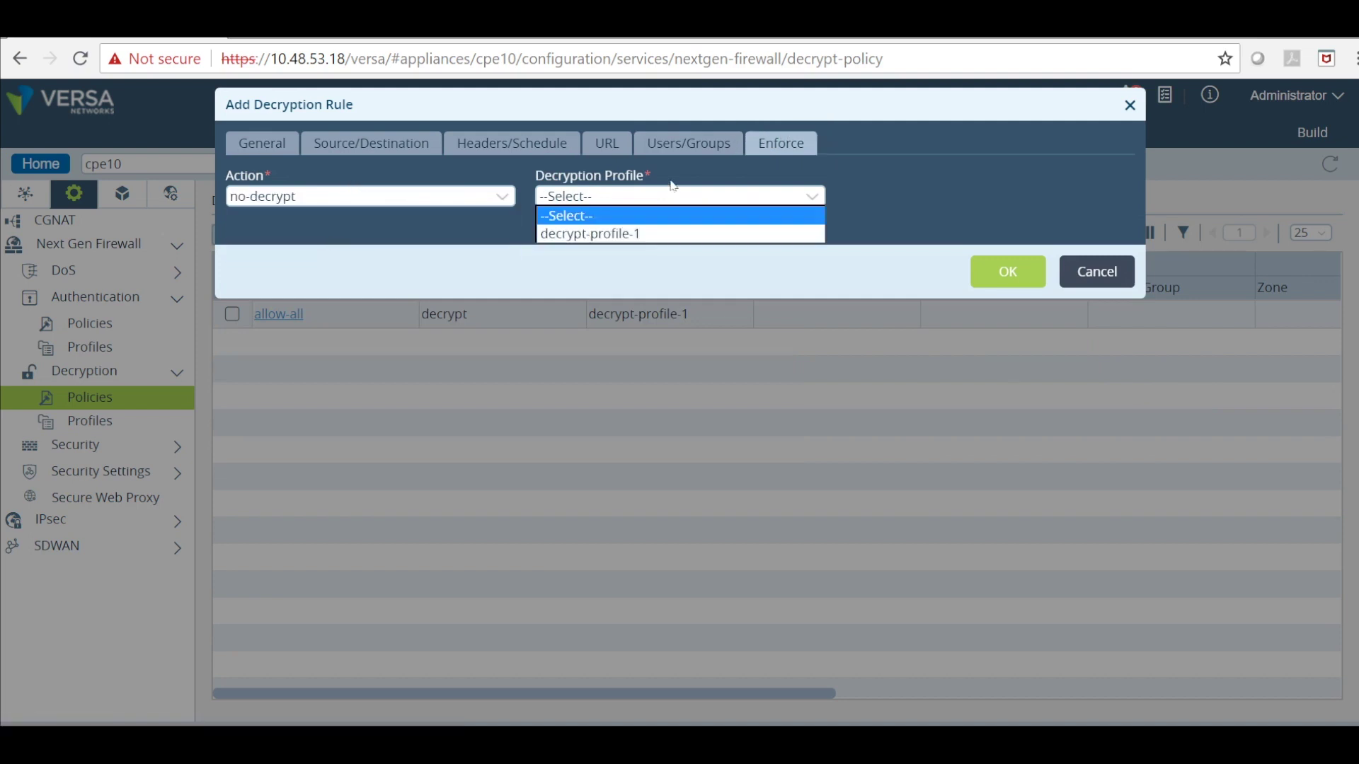
pyautogui.click(643, 228)
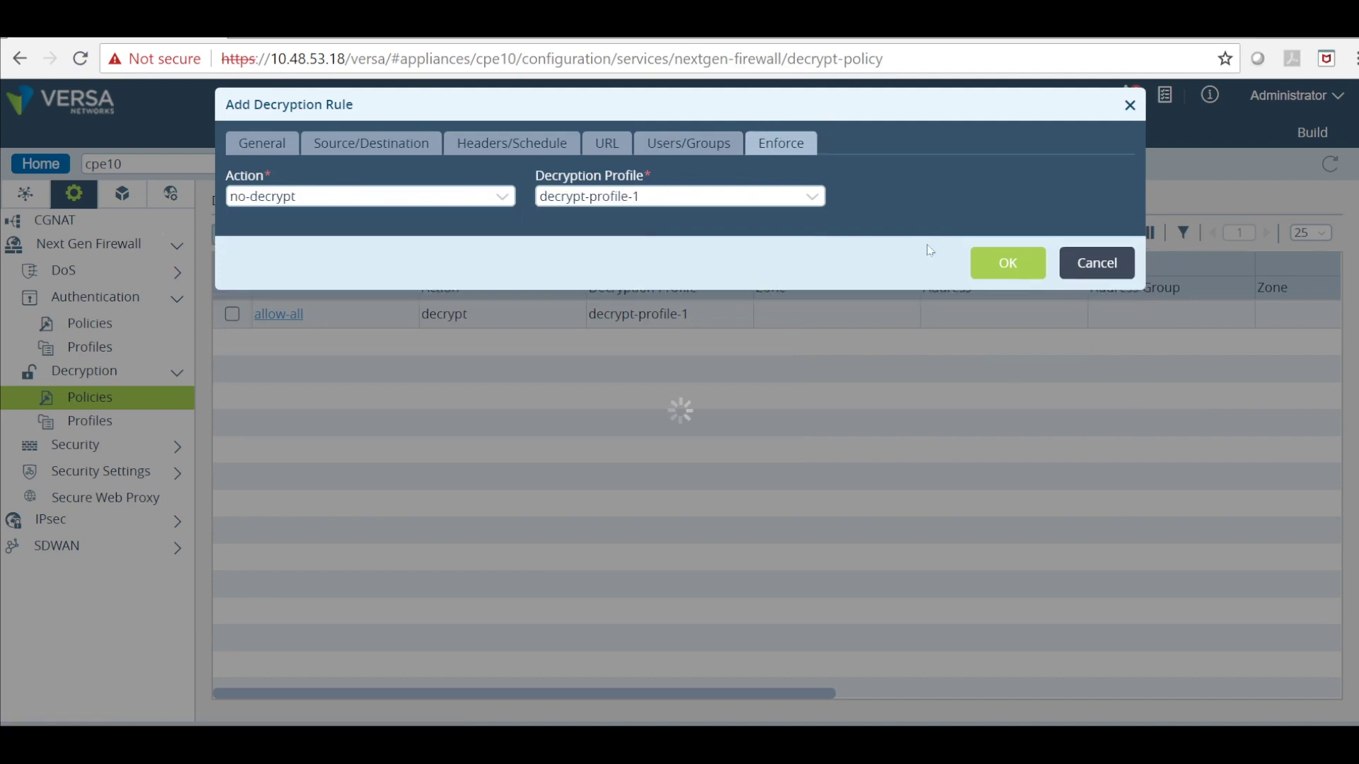
# Save matched-rule and move it to the top, above allow-all.
pyautogui.click(989, 262)
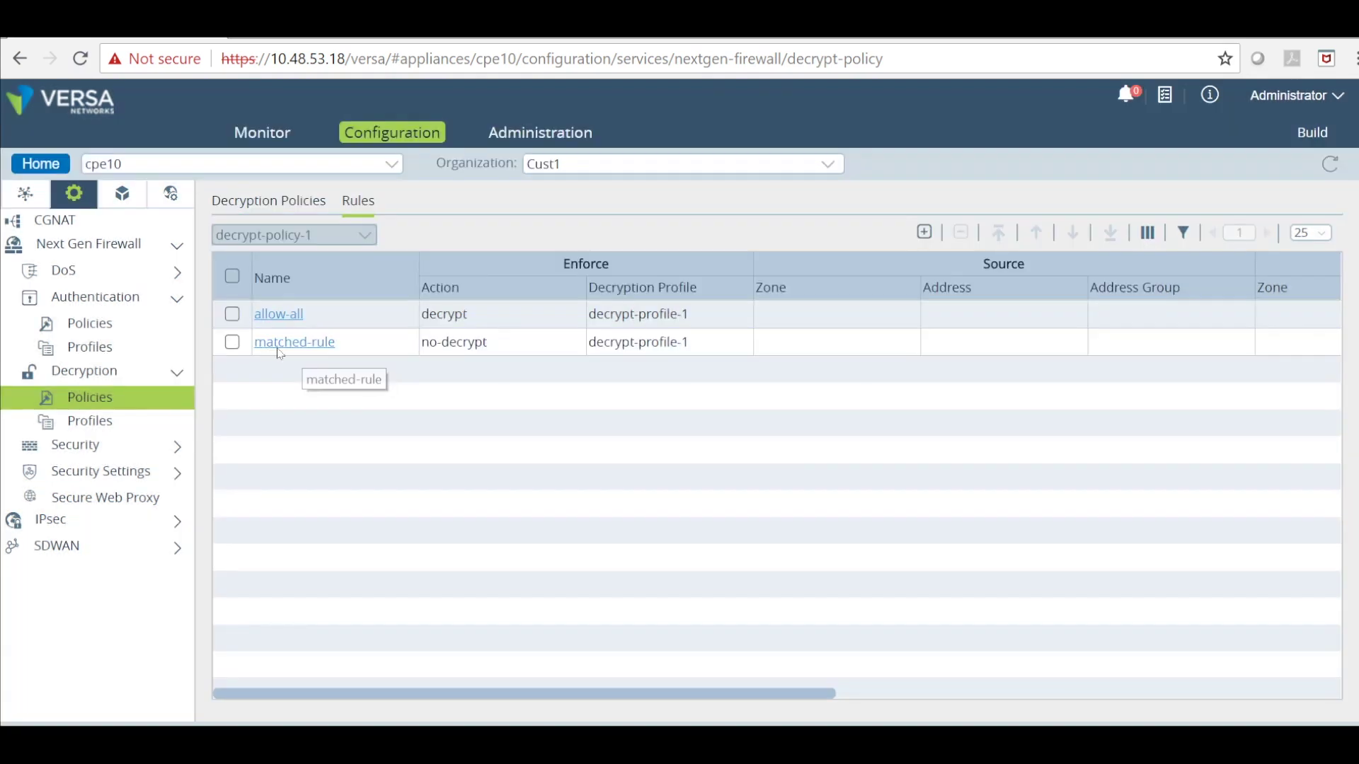
pyautogui.click(232, 342)
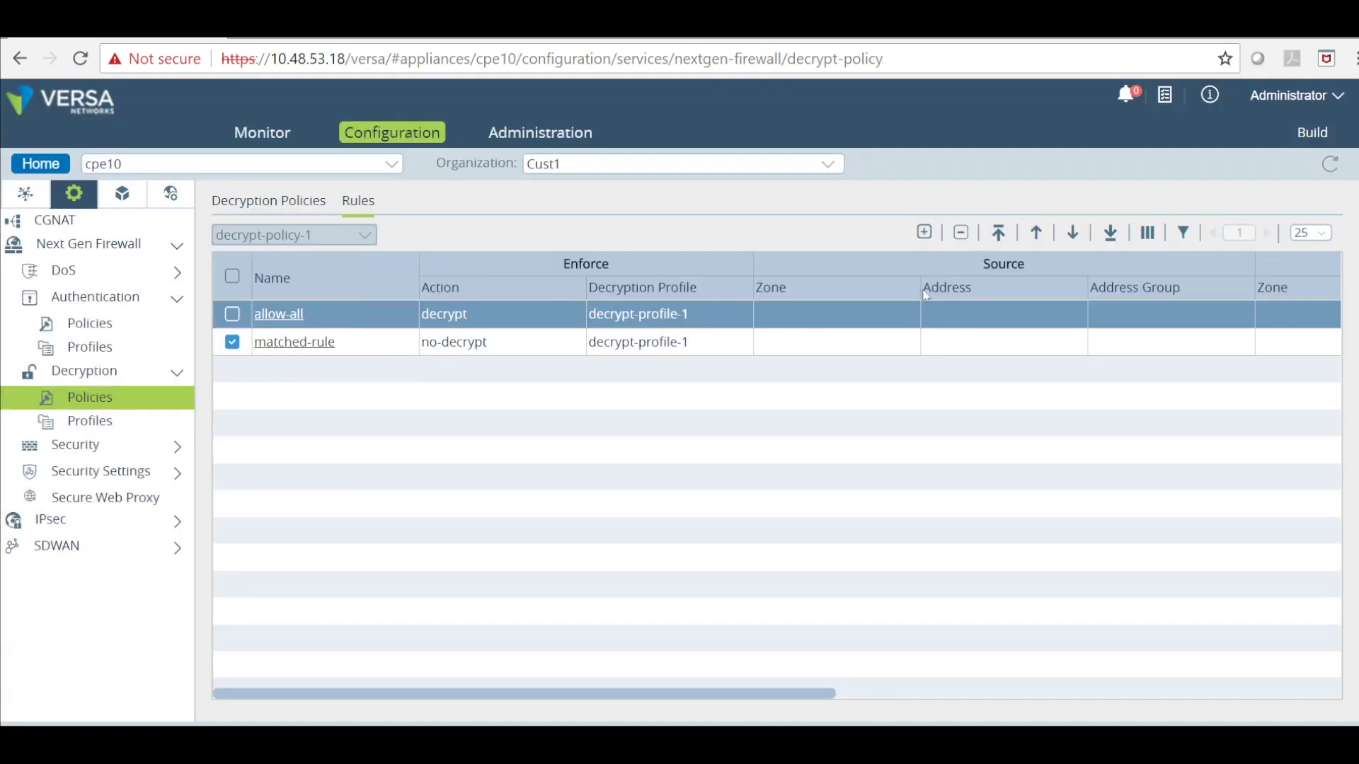
pyautogui.click(998, 231)
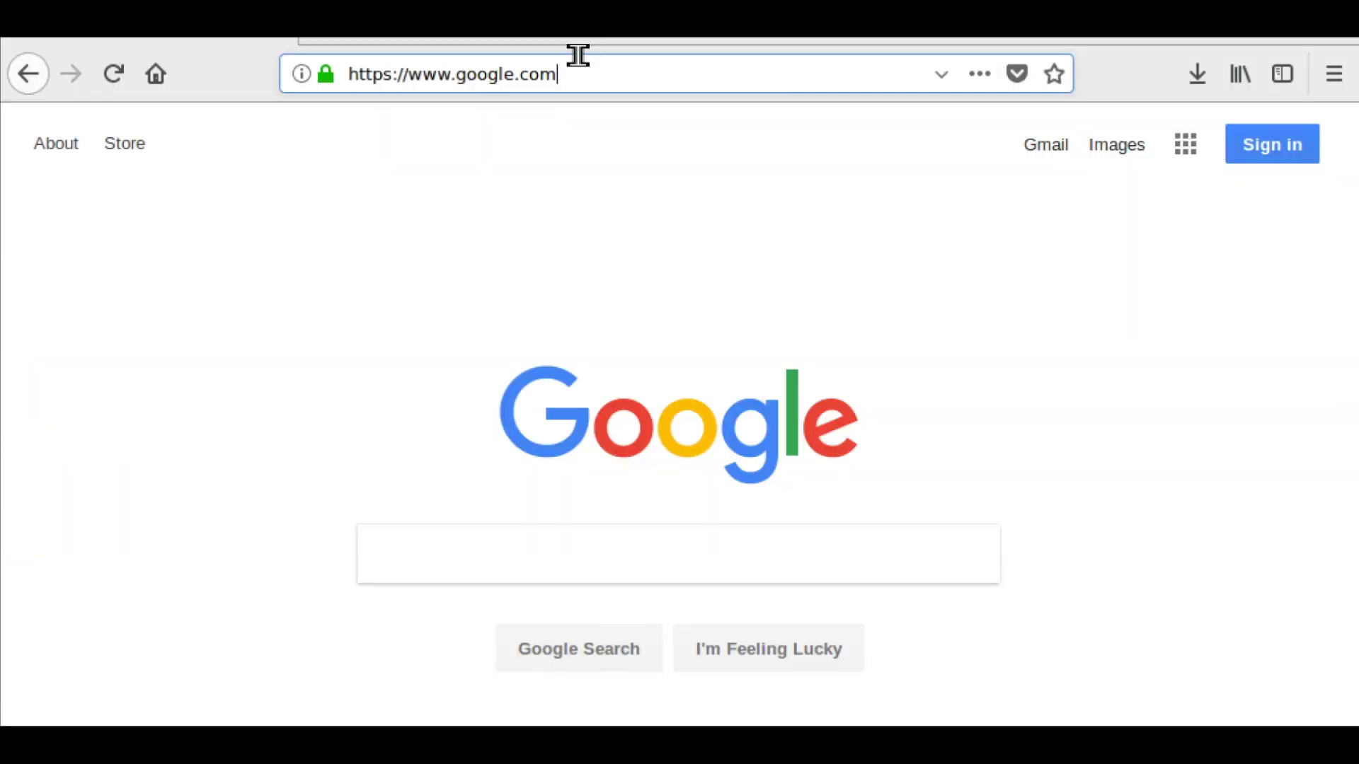
pyautogui.click(579, 55)
pyautogui.write('https')
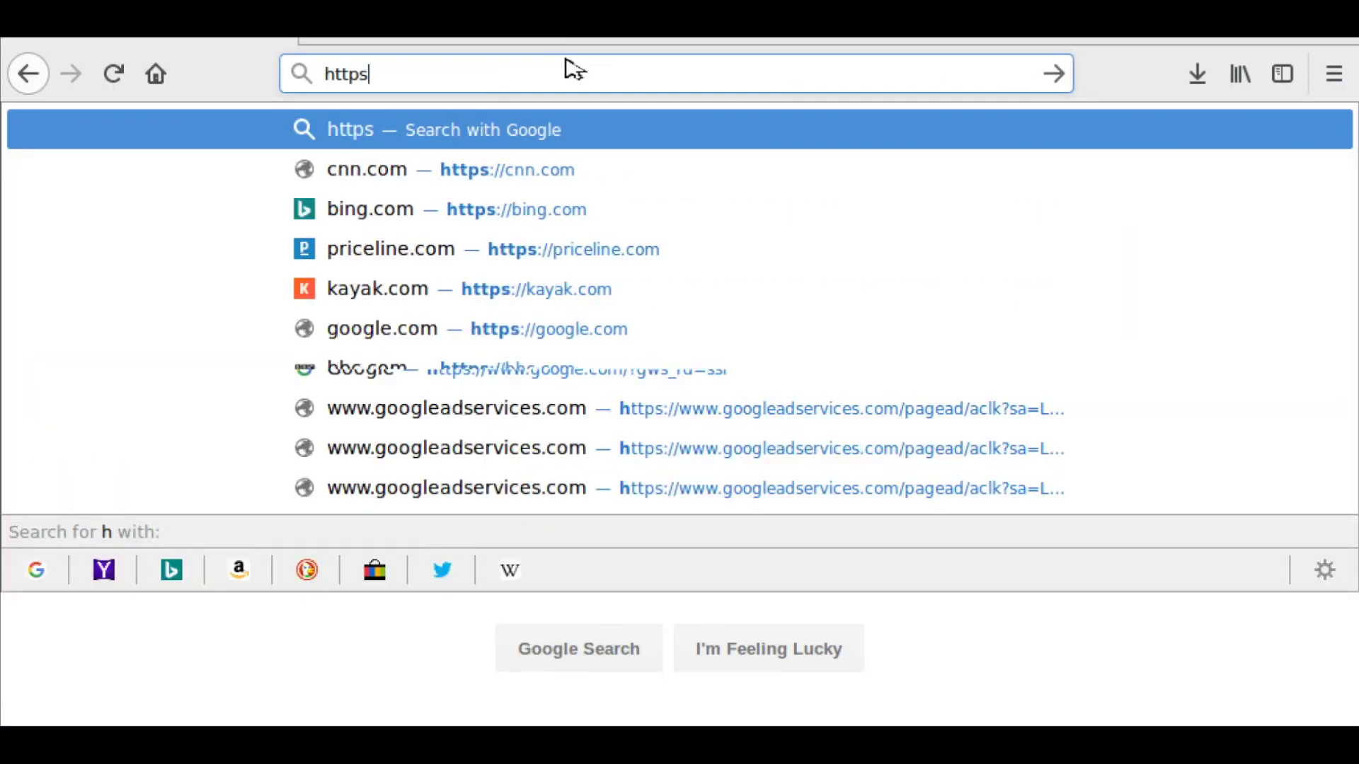
pyautogui.write('://kayak.com/')
pyautogui.press('Return')
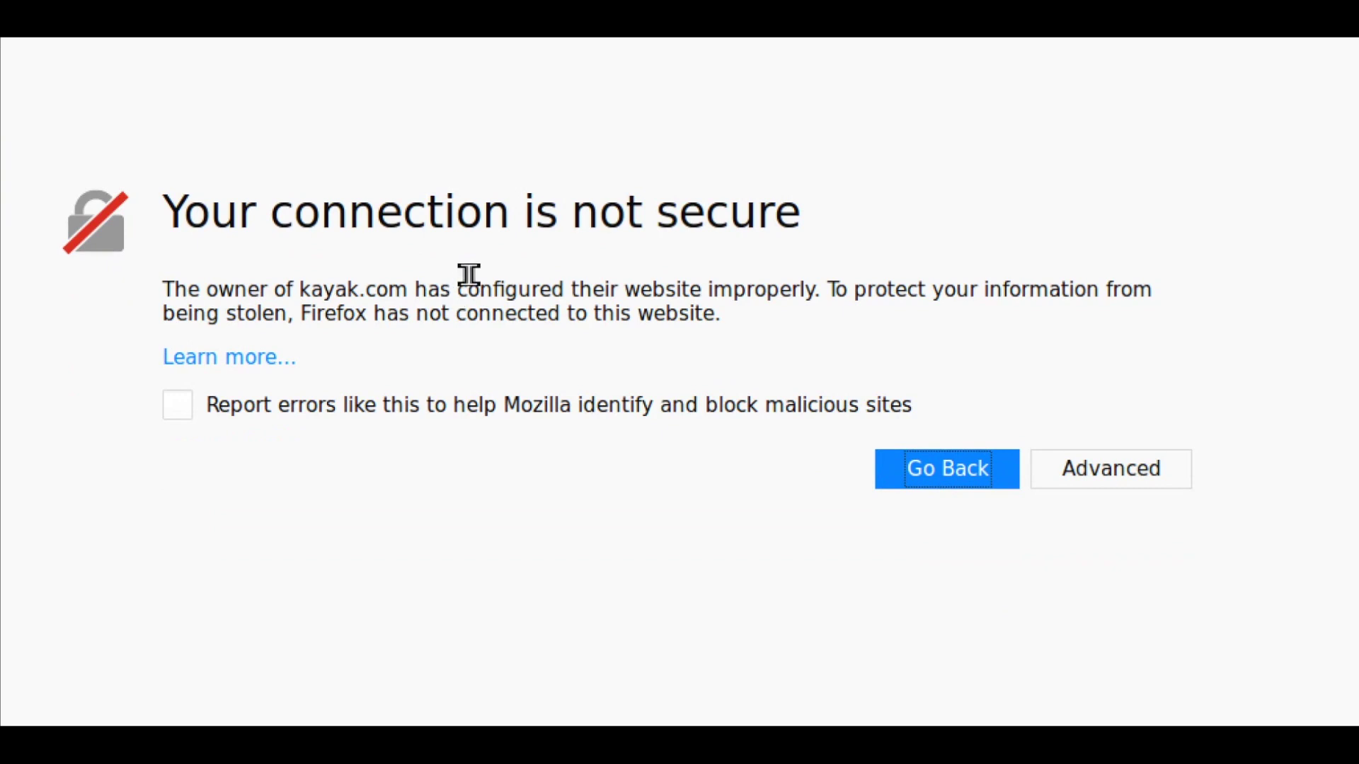
# Add and confirm a permanent security exception for kayak.com's certificate after viewing it.
pyautogui.click(1086, 465)
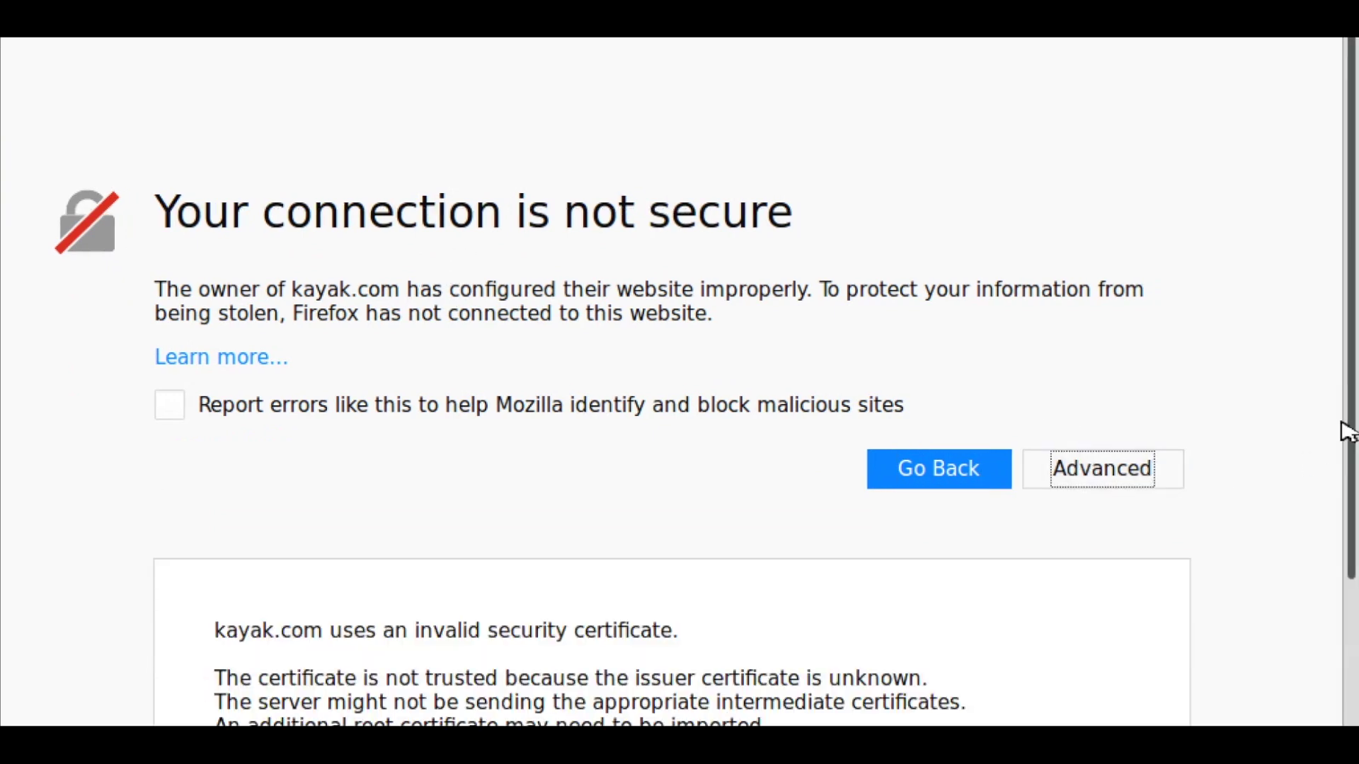
pyautogui.scroll(-2, 1348, 432)
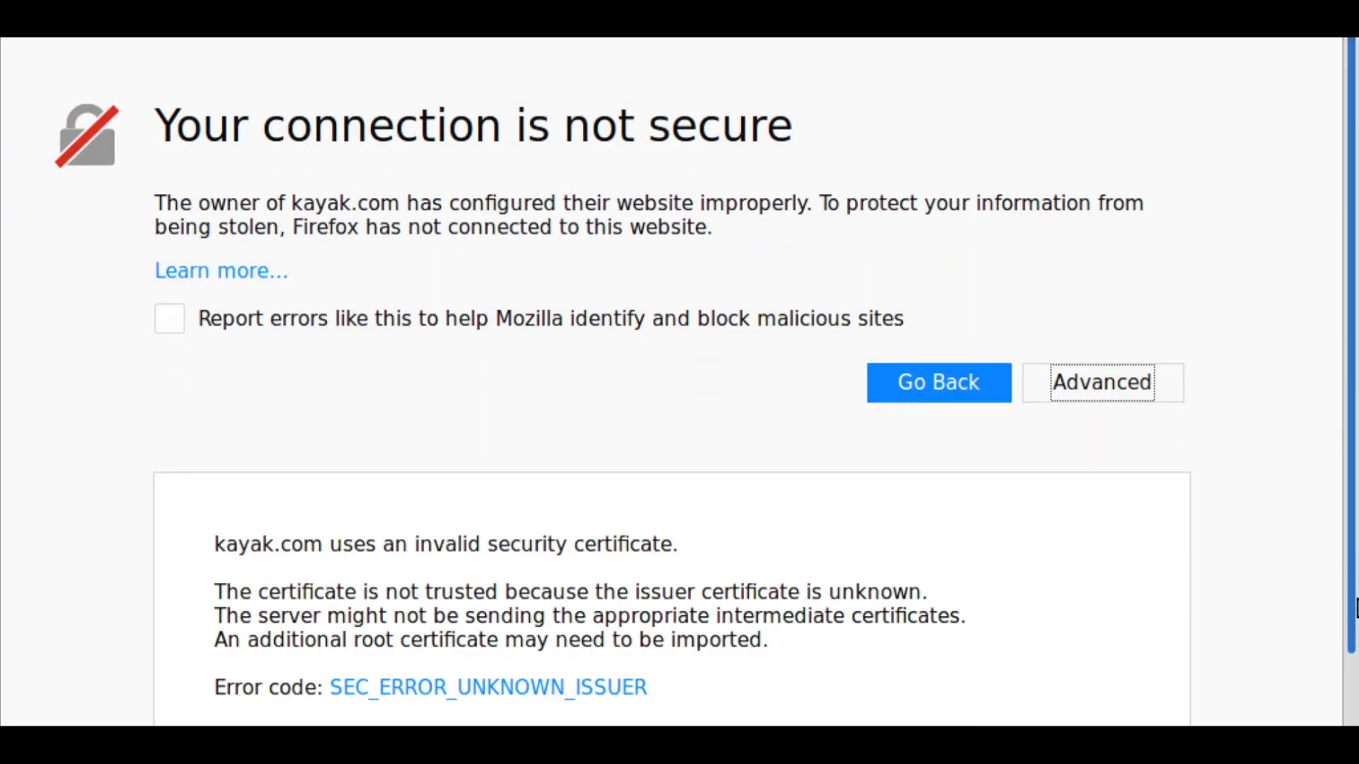
pyautogui.scroll(-3, 1353, 608)
pyautogui.click(995, 665)
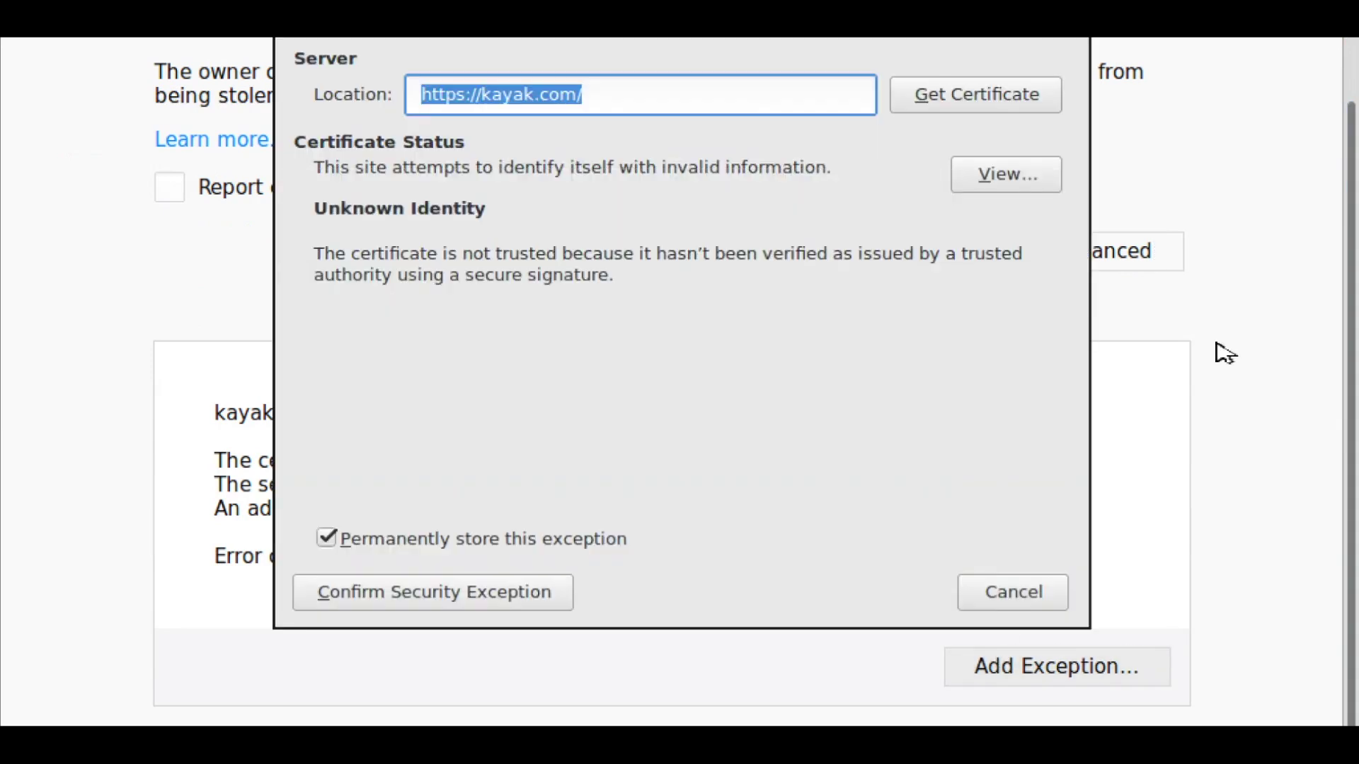
pyautogui.click(1025, 183)
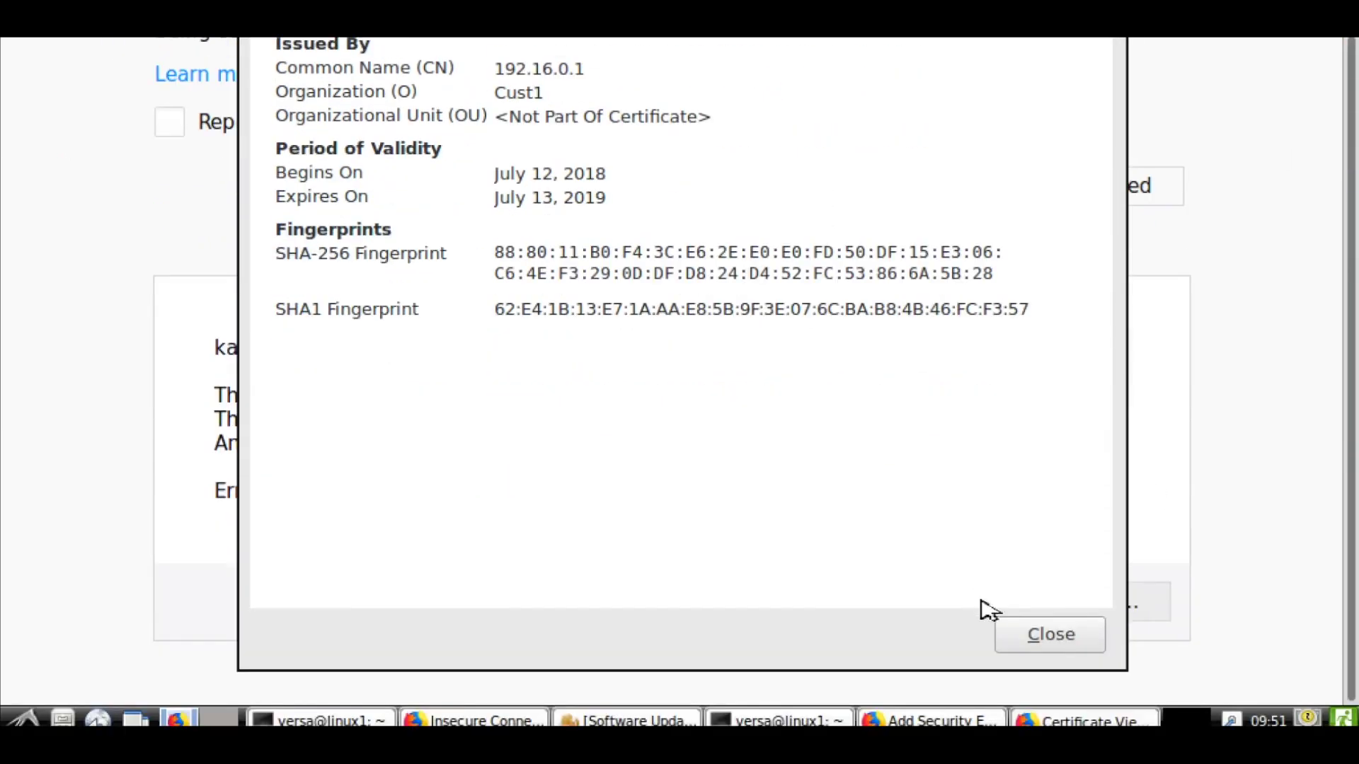
pyautogui.click(1050, 630)
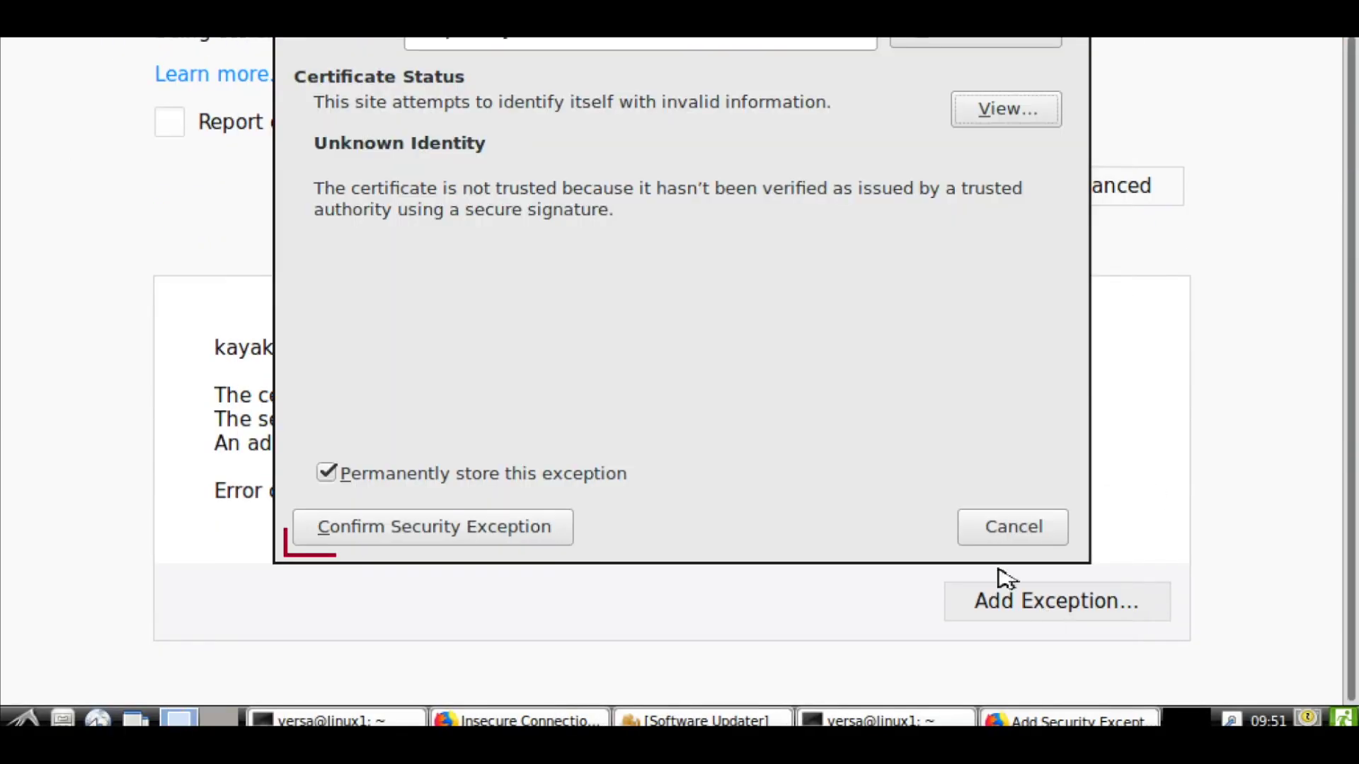
pyautogui.click(436, 527)
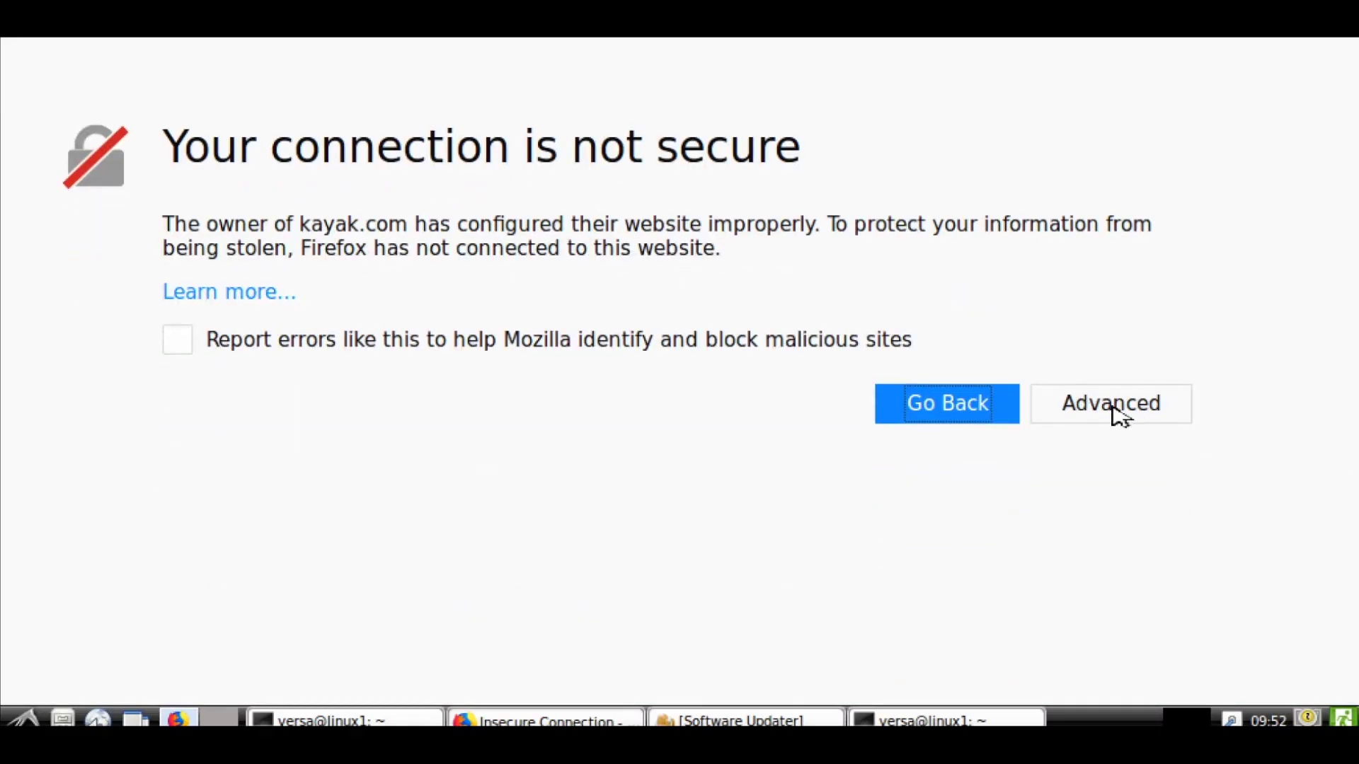
# Accept a second security exception for the kayak.com:44991 portal certificate to reach the auth form.
pyautogui.click(1118, 414)
pyautogui.scroll(-3, 1350, 559)
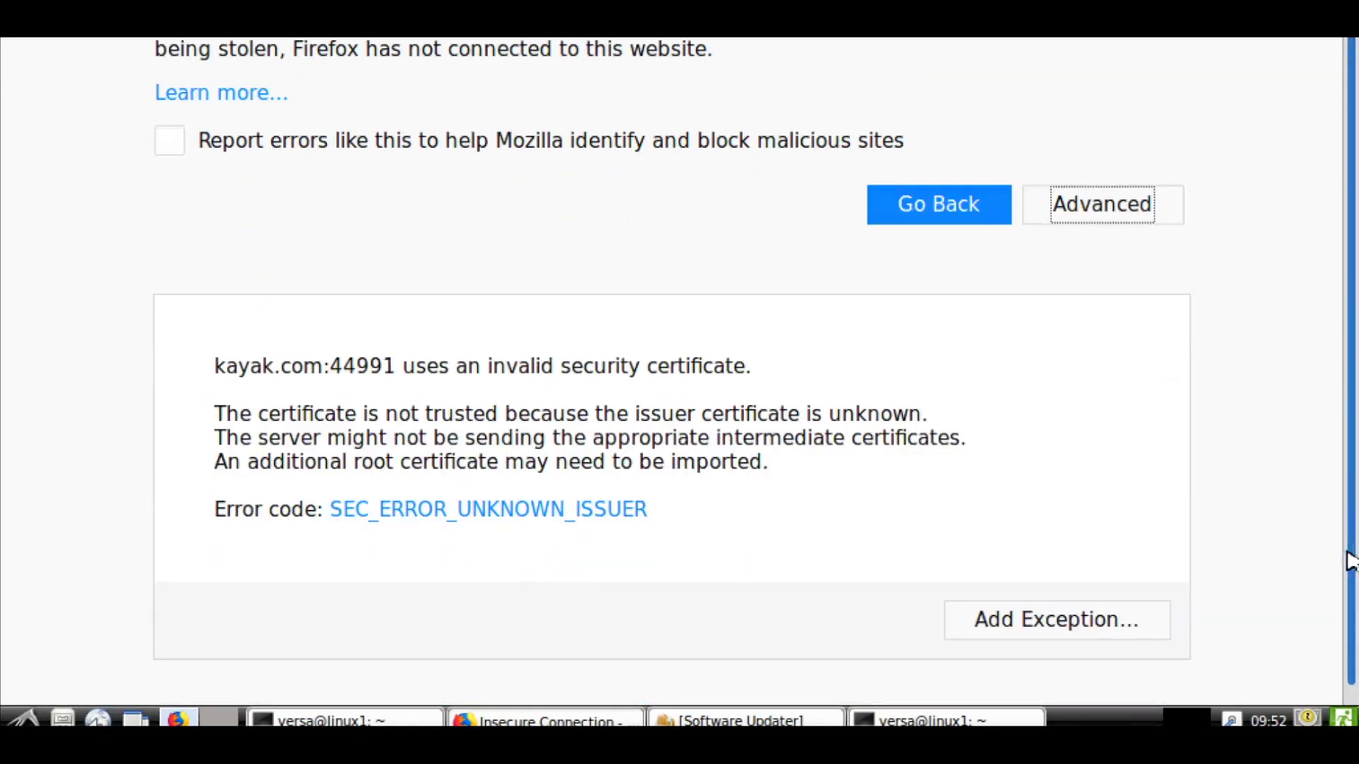
pyautogui.click(1036, 613)
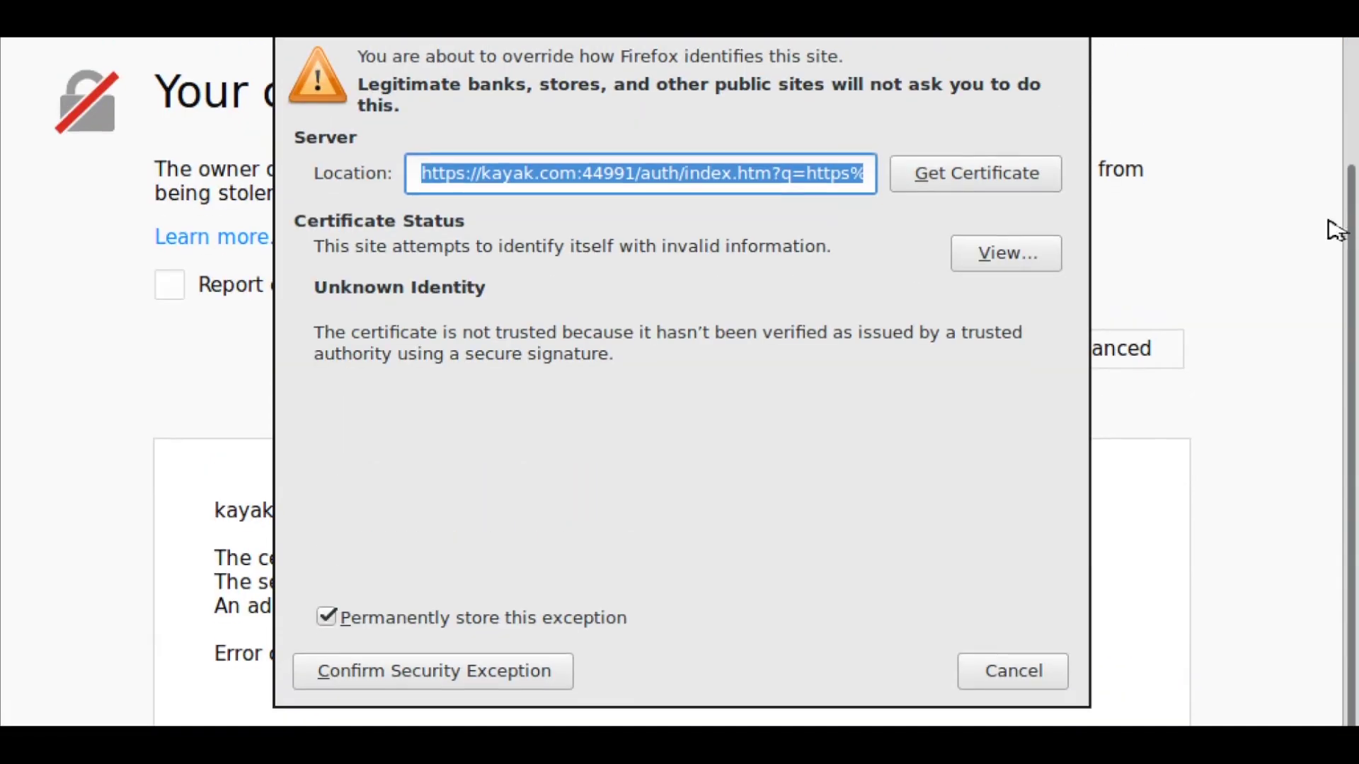
pyautogui.click(1009, 251)
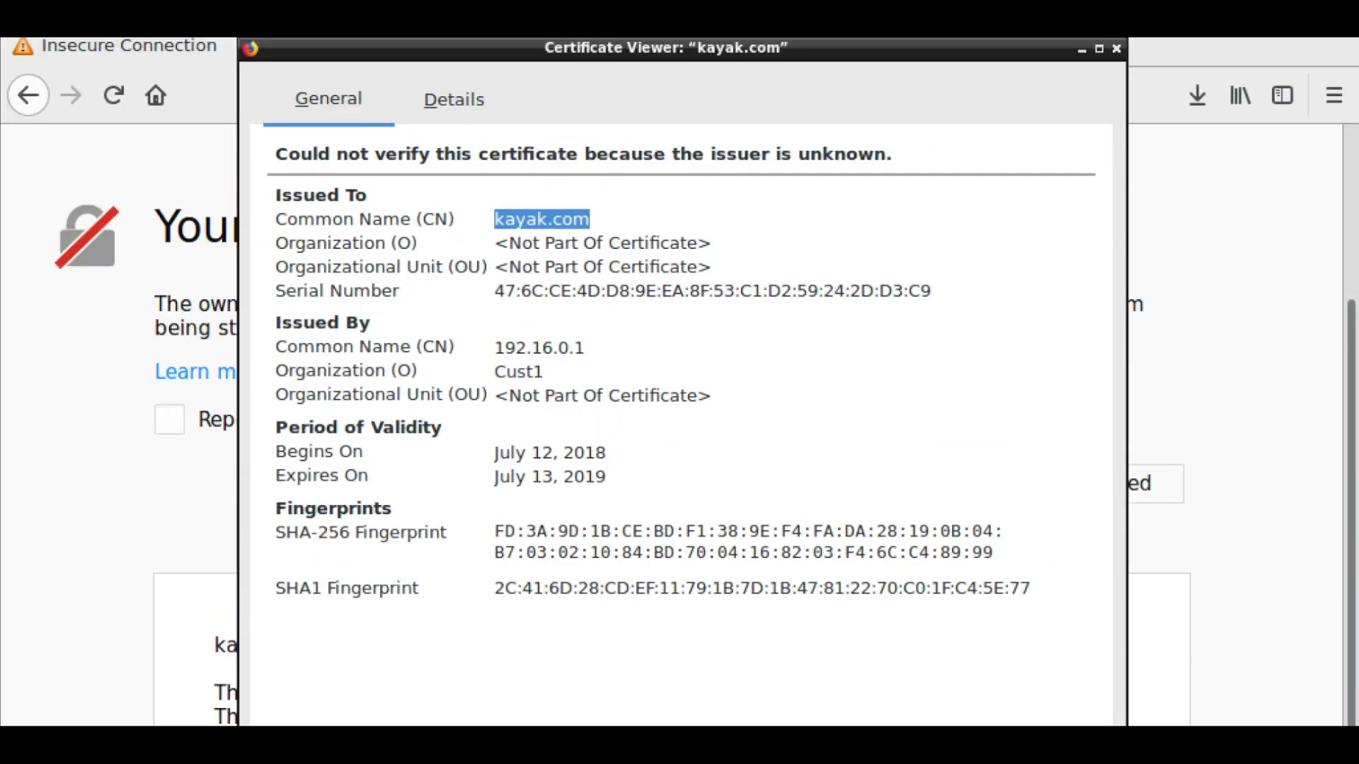
pyautogui.click(1117, 50)
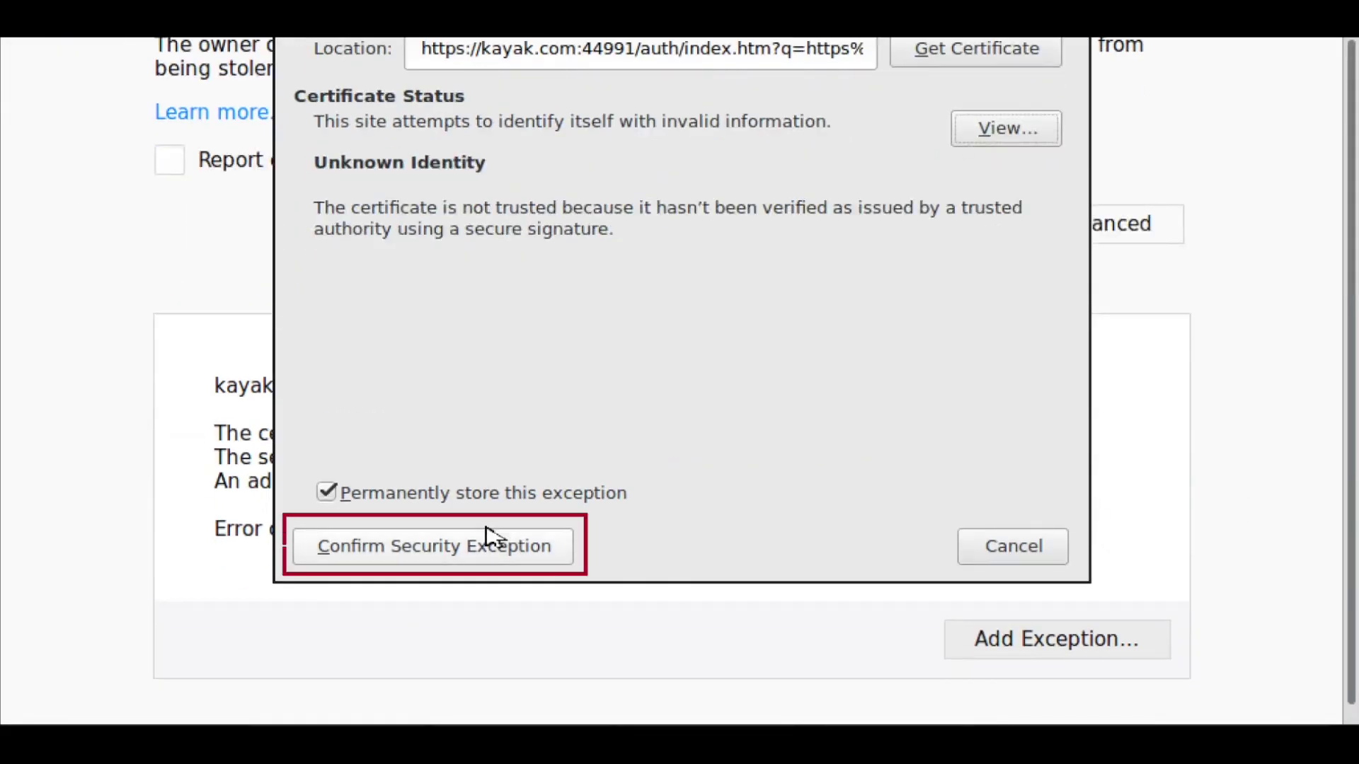
pyautogui.click(492, 540)
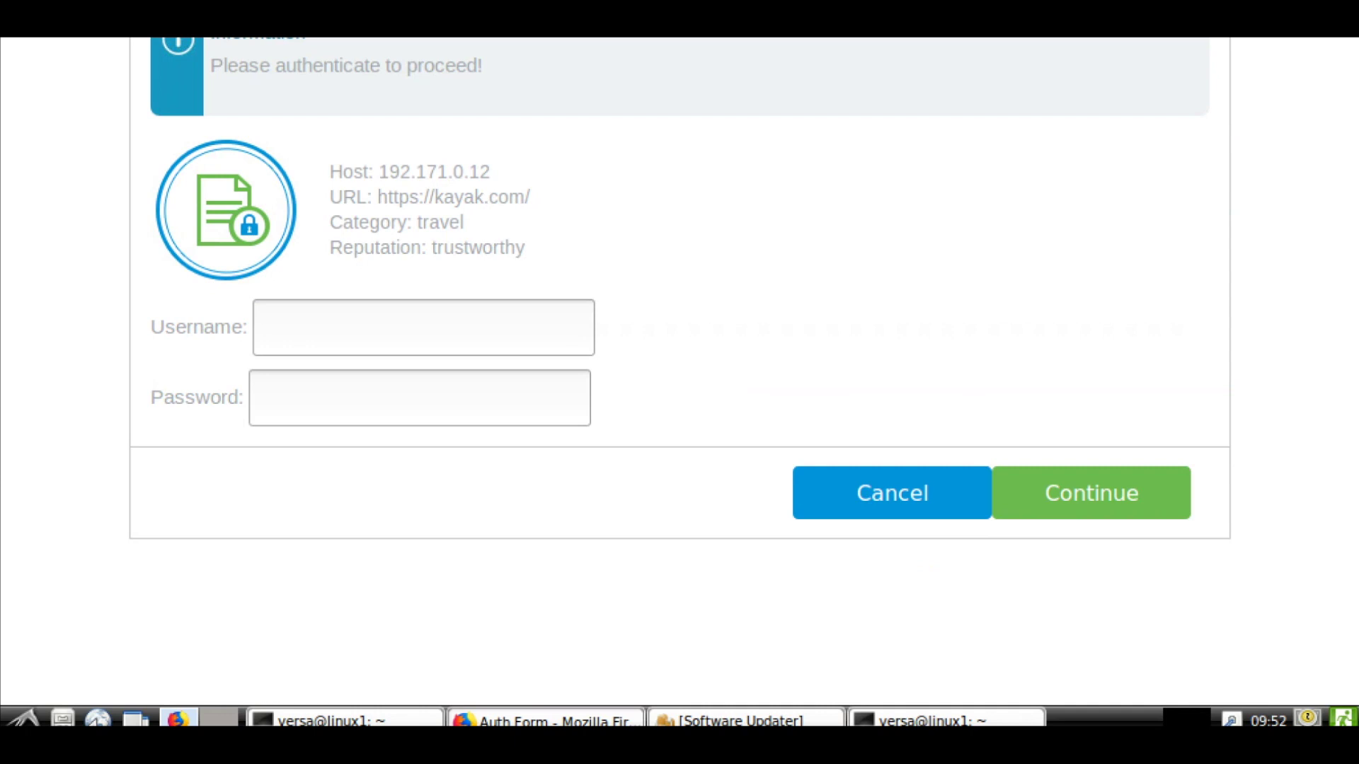
# Log in with the LDAP user's name and password, skip saving it, then check the DigiCert certificate details.
pyautogui.click(359, 314)
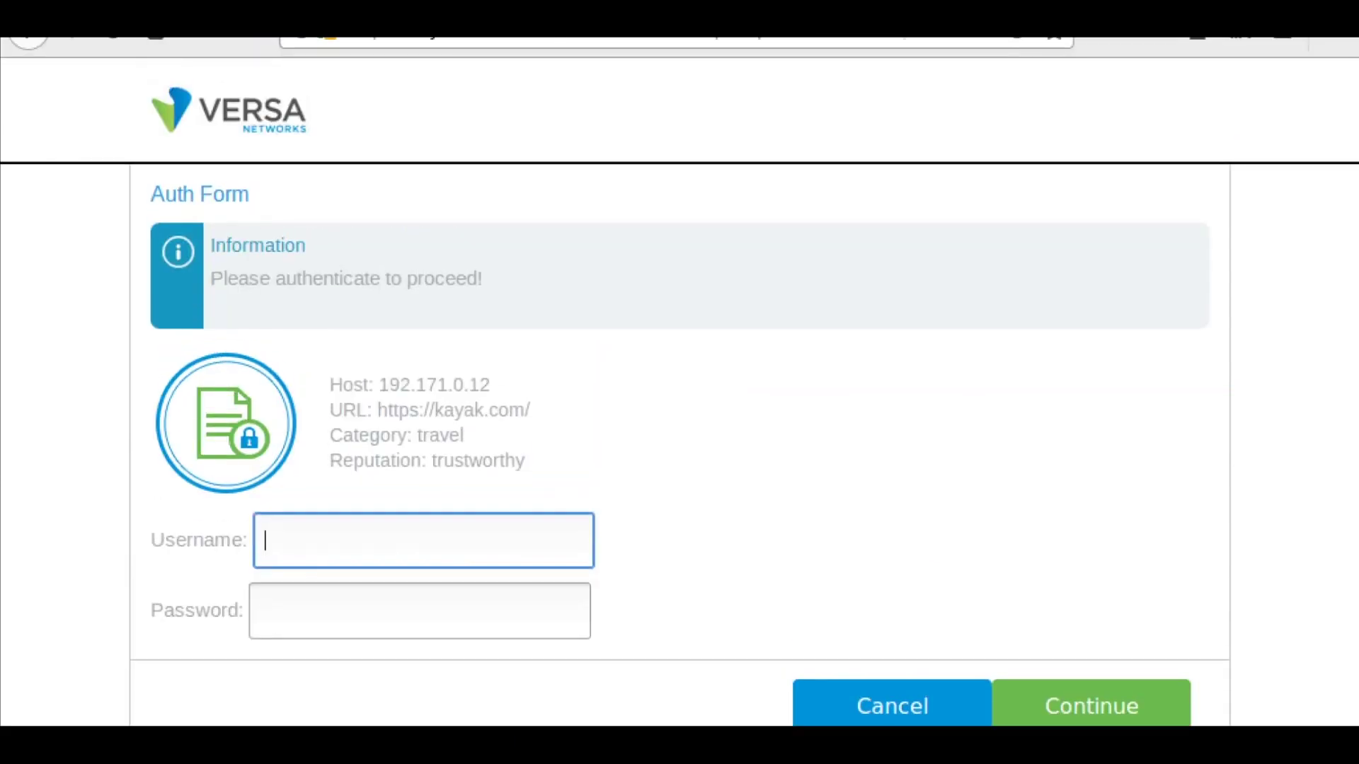
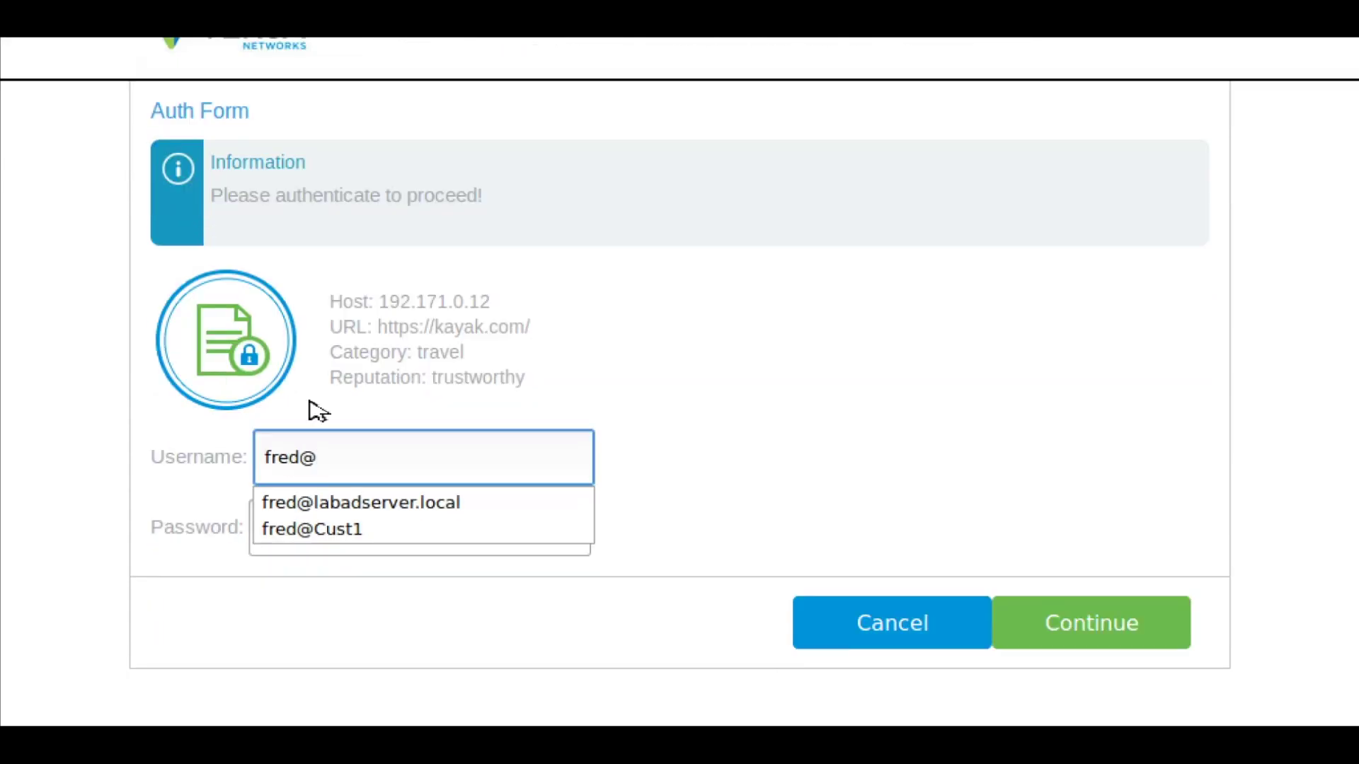
pyautogui.click(464, 516)
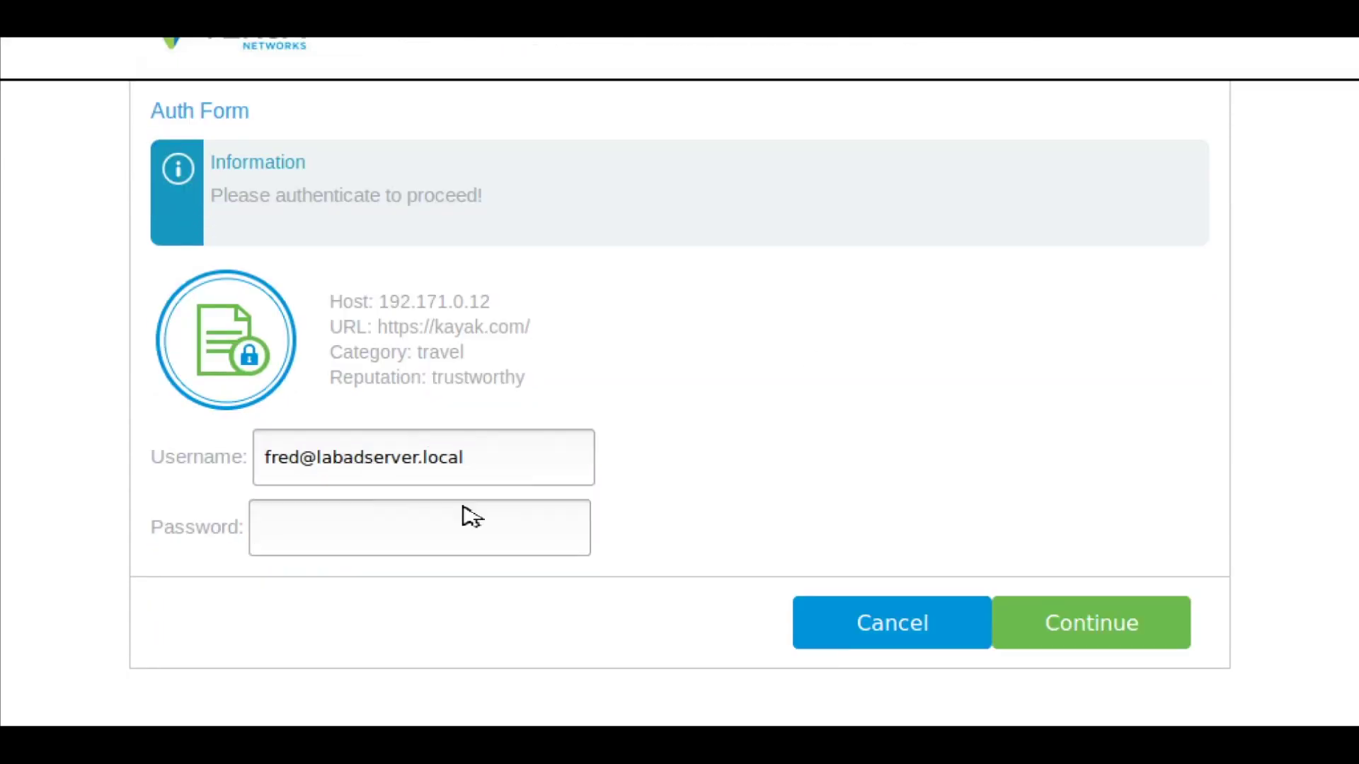
pyautogui.write('********')
pyautogui.click(1117, 625)
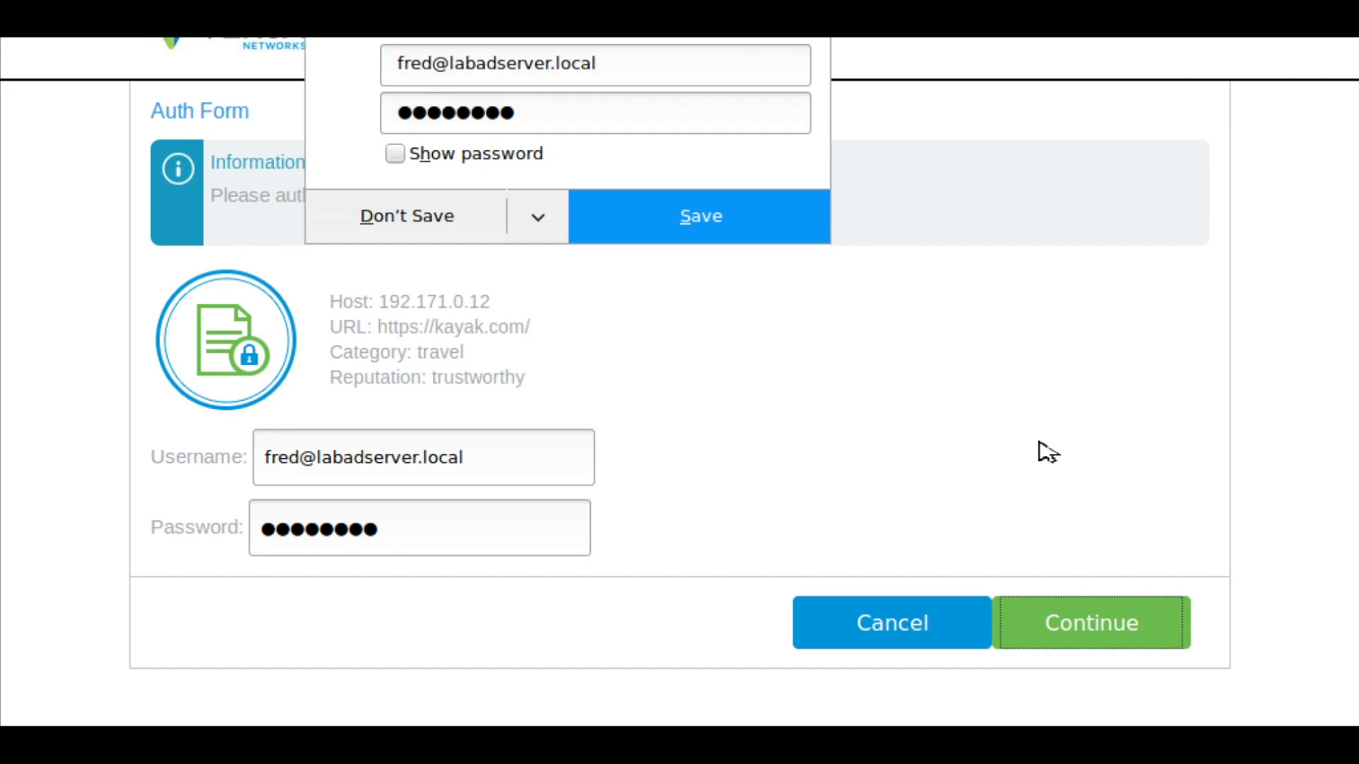
pyautogui.click(446, 224)
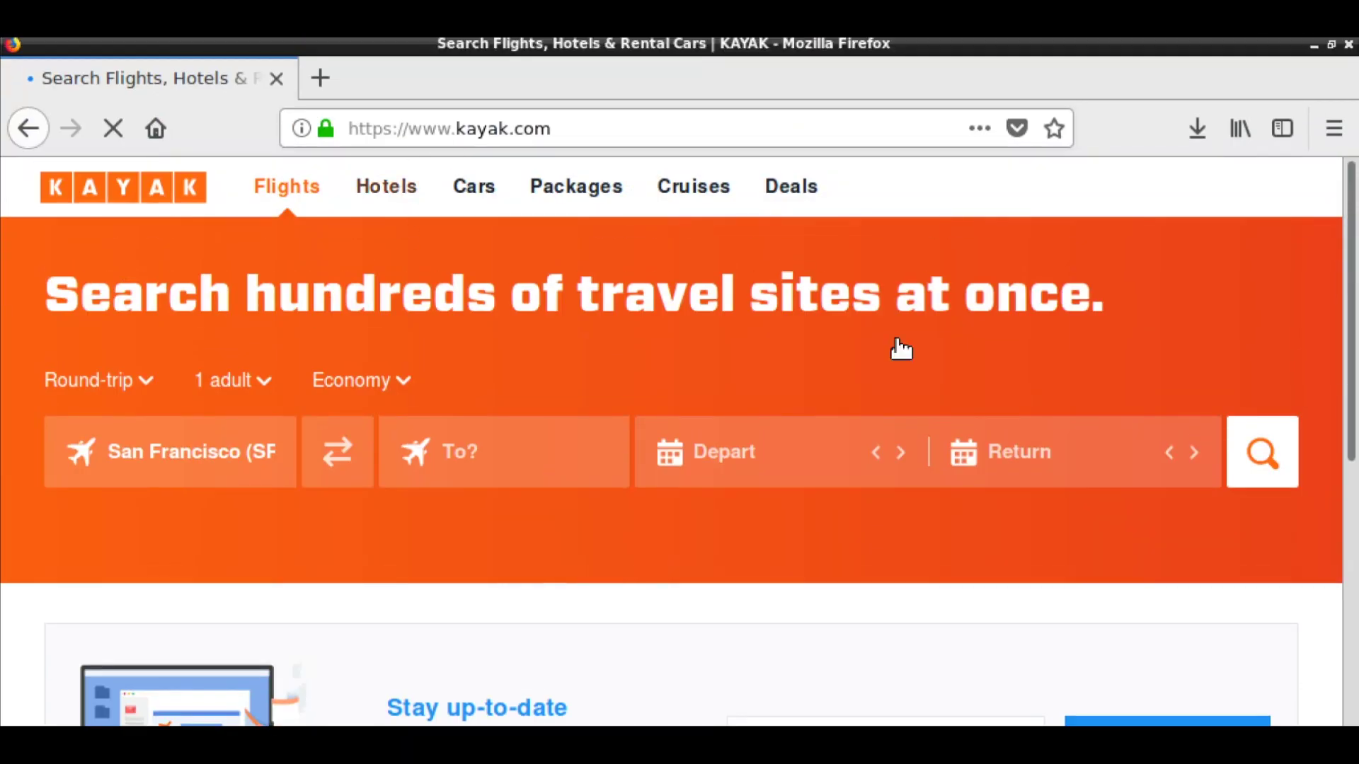
pyautogui.click(330, 129)
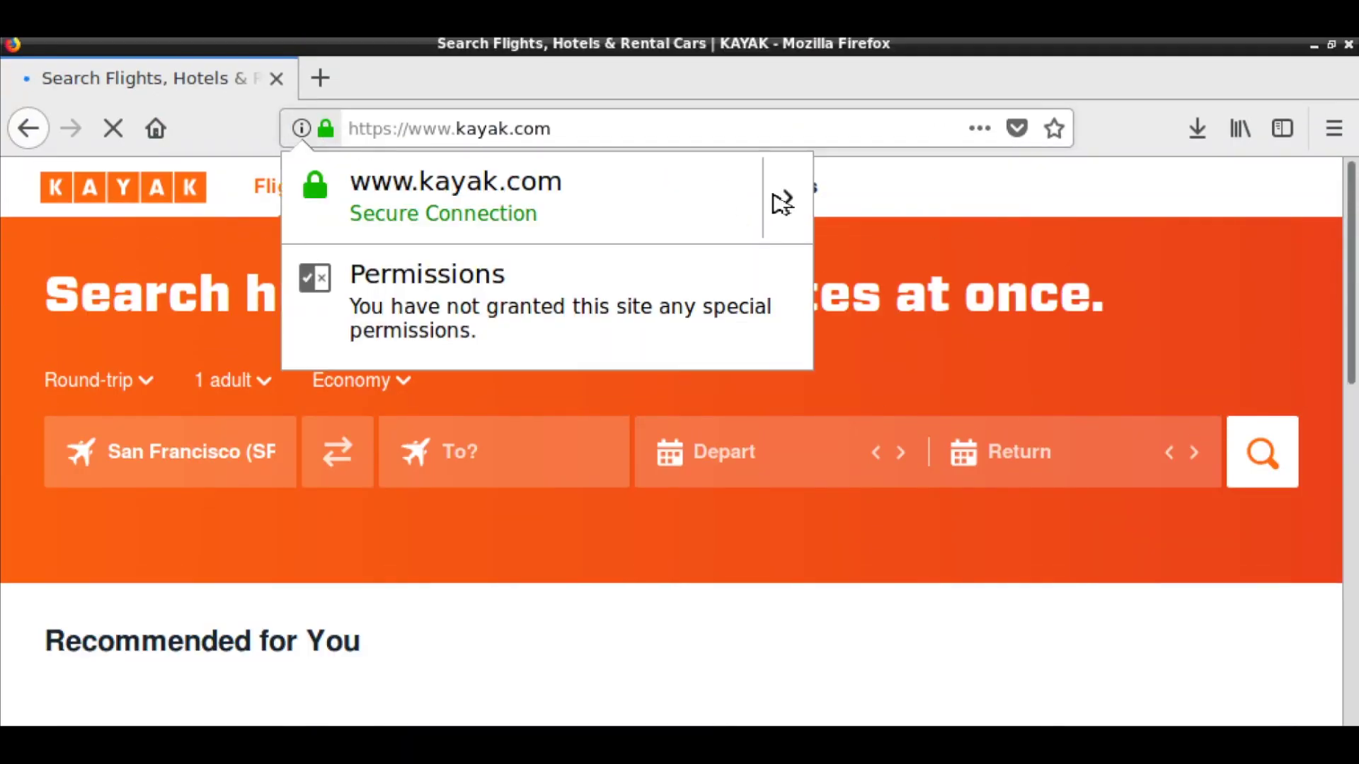
pyautogui.click(789, 192)
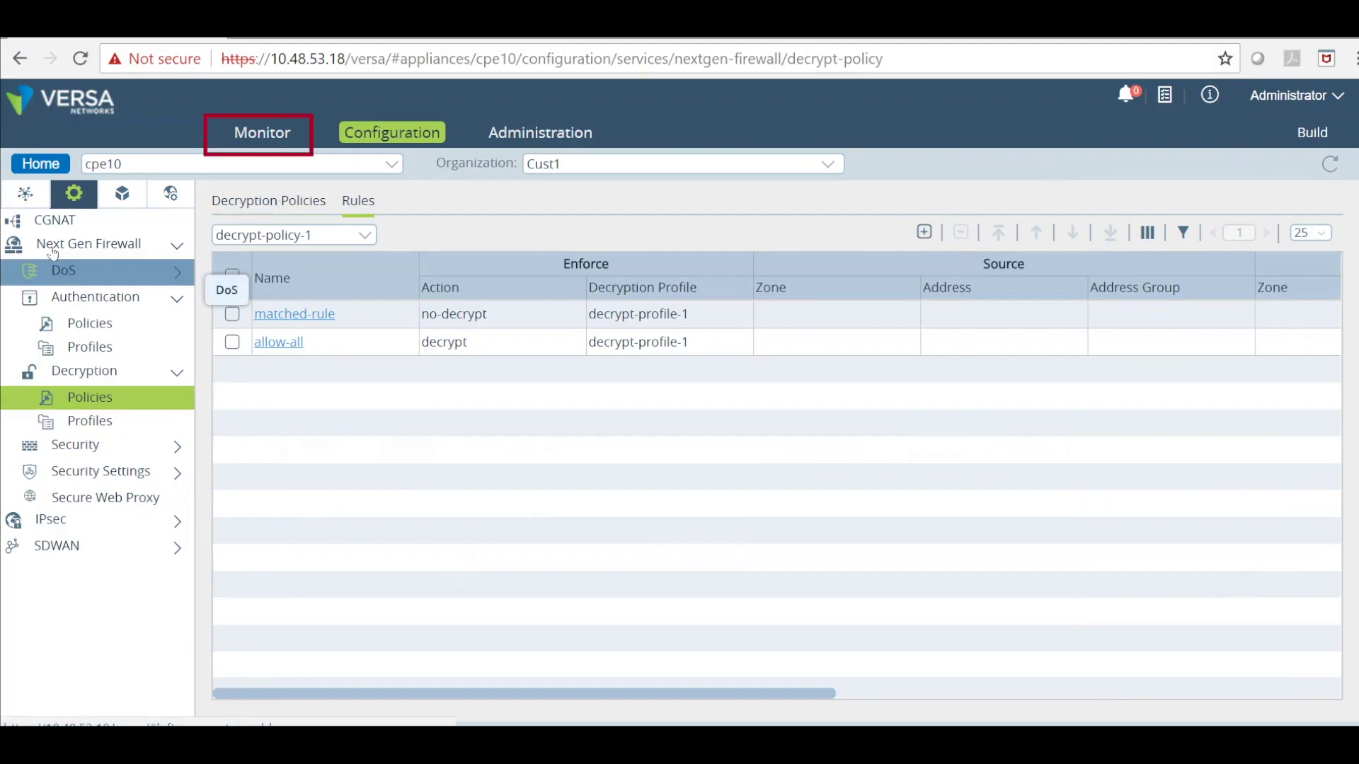
# View cpe10's NGFW decryption hit counts by policy for decrypt-policy-1.
pyautogui.click(271, 125)
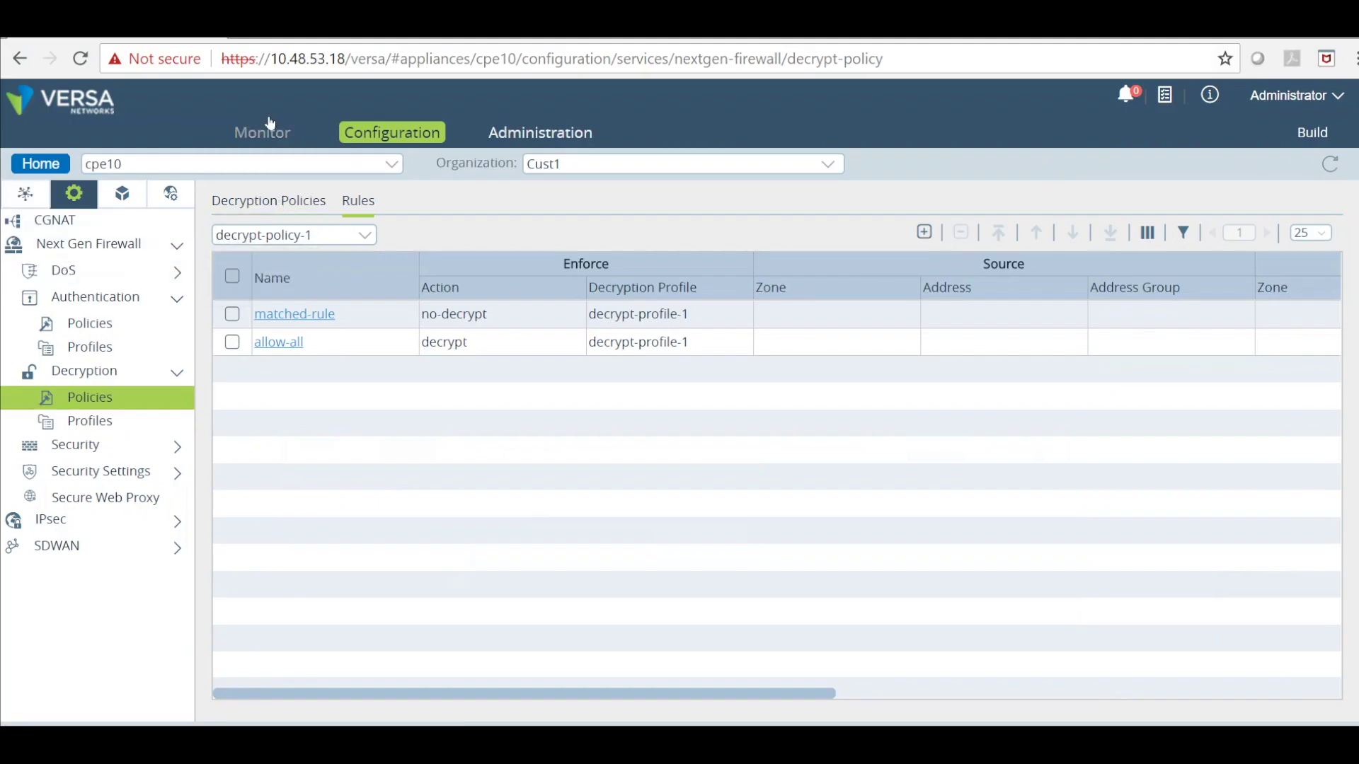
pyautogui.click(414, 365)
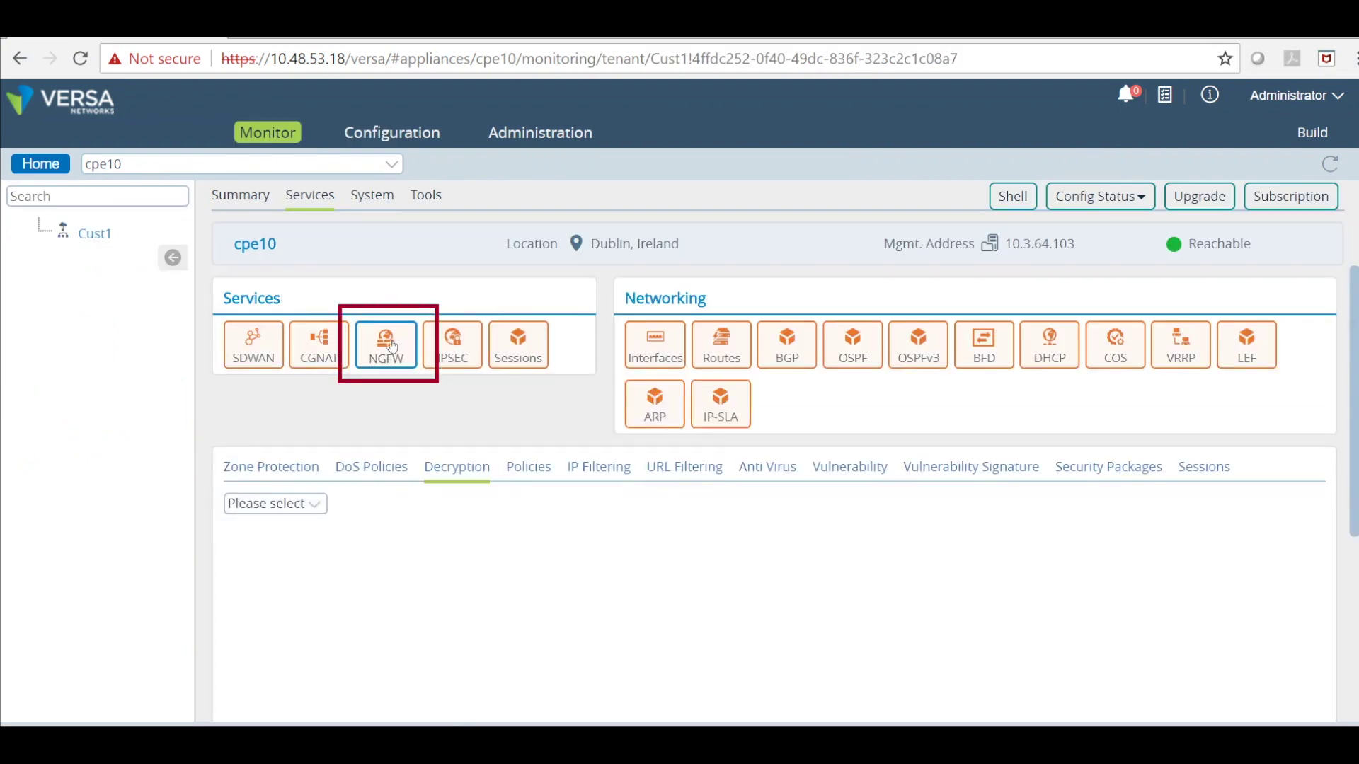
pyautogui.click(266, 507)
pyautogui.click(260, 566)
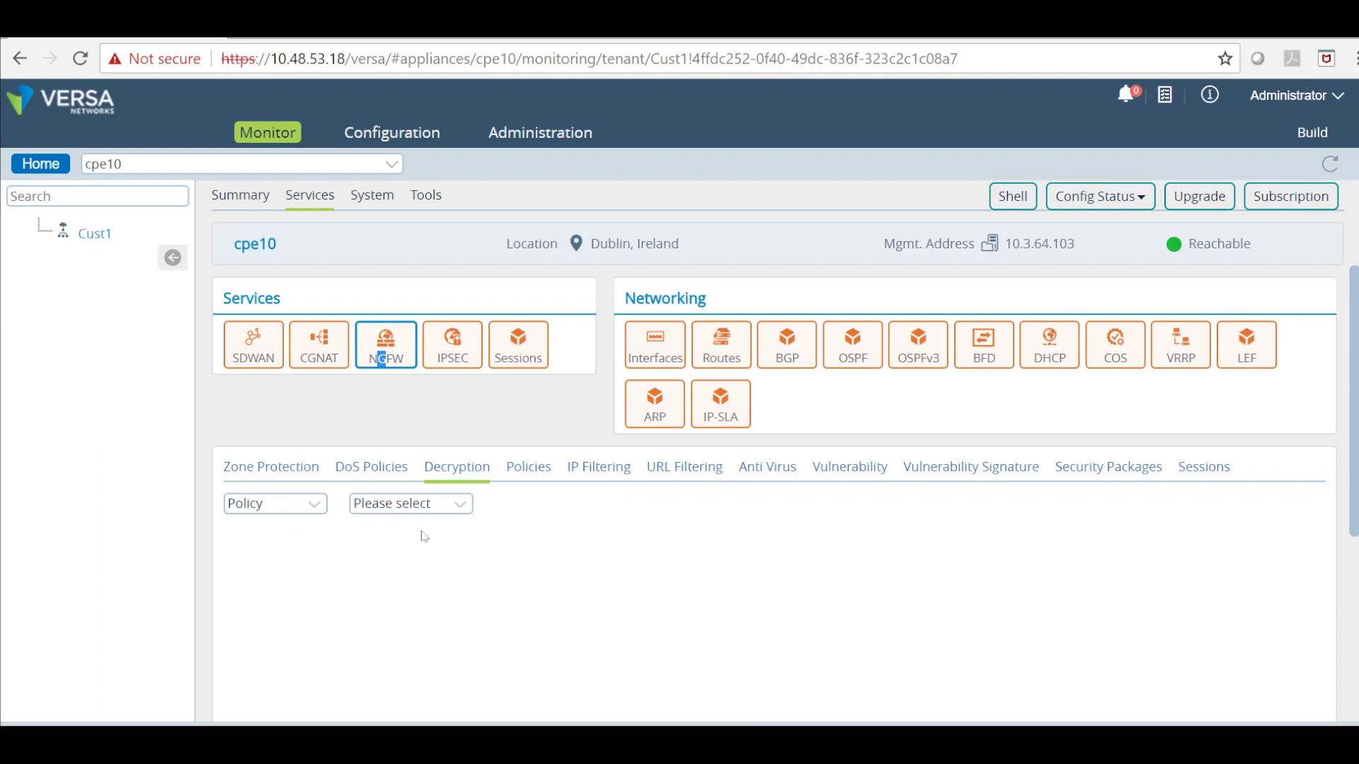
pyautogui.click(407, 504)
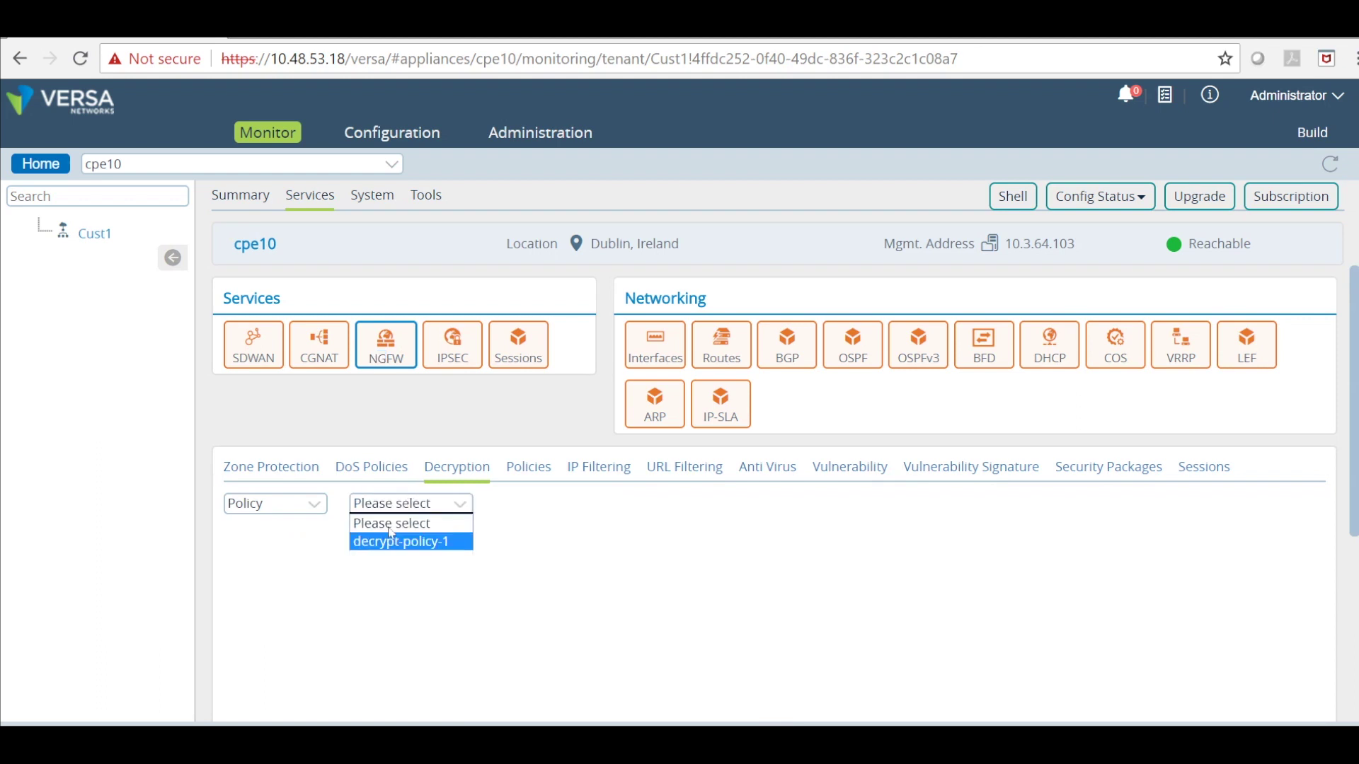
pyautogui.click(390, 541)
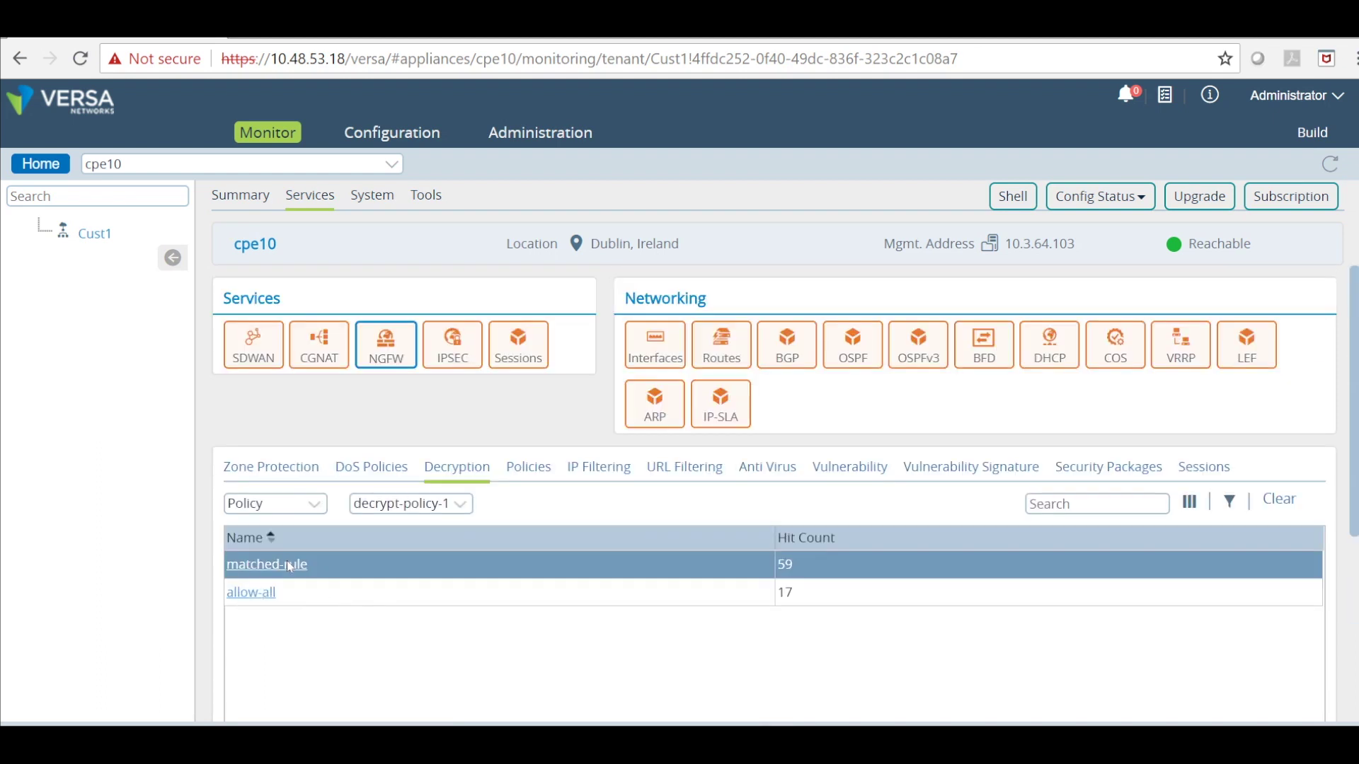